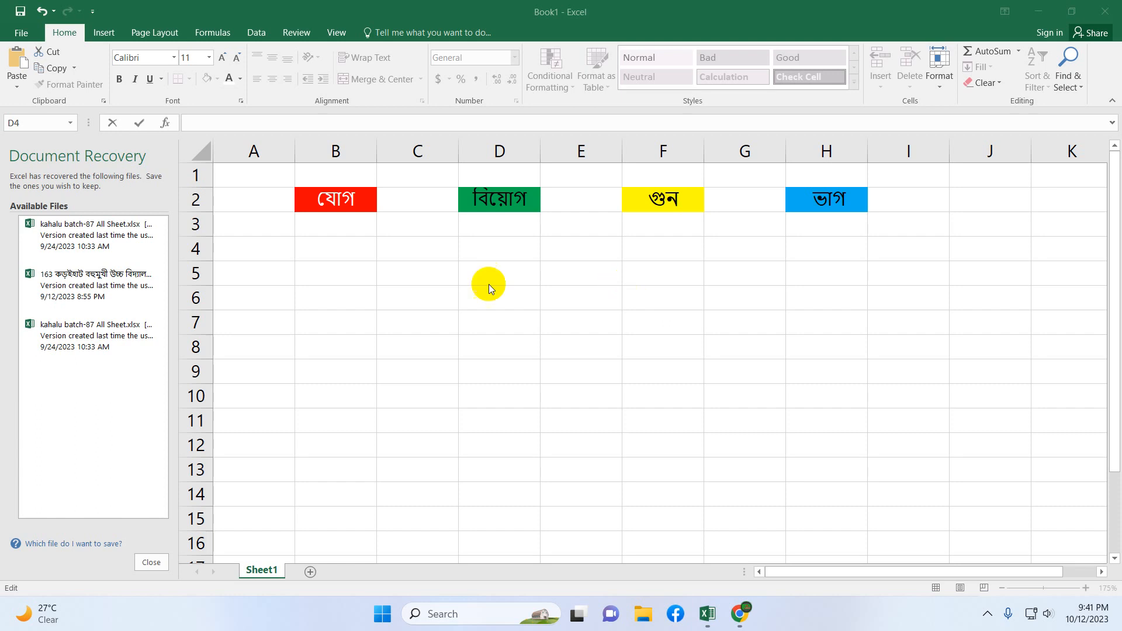
# Enter the numbers 20, 10, 5 and 2 in cells B3 to B6 under the যোগ heading.
pyautogui.click(320, 225)
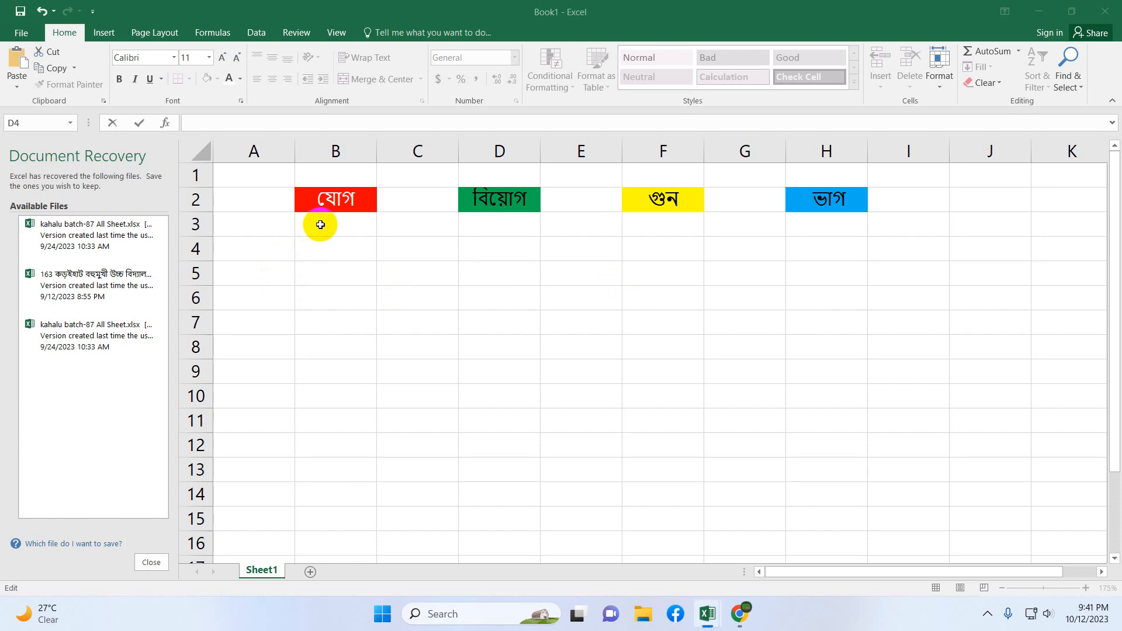
pyautogui.click(323, 238)
pyautogui.click(324, 225)
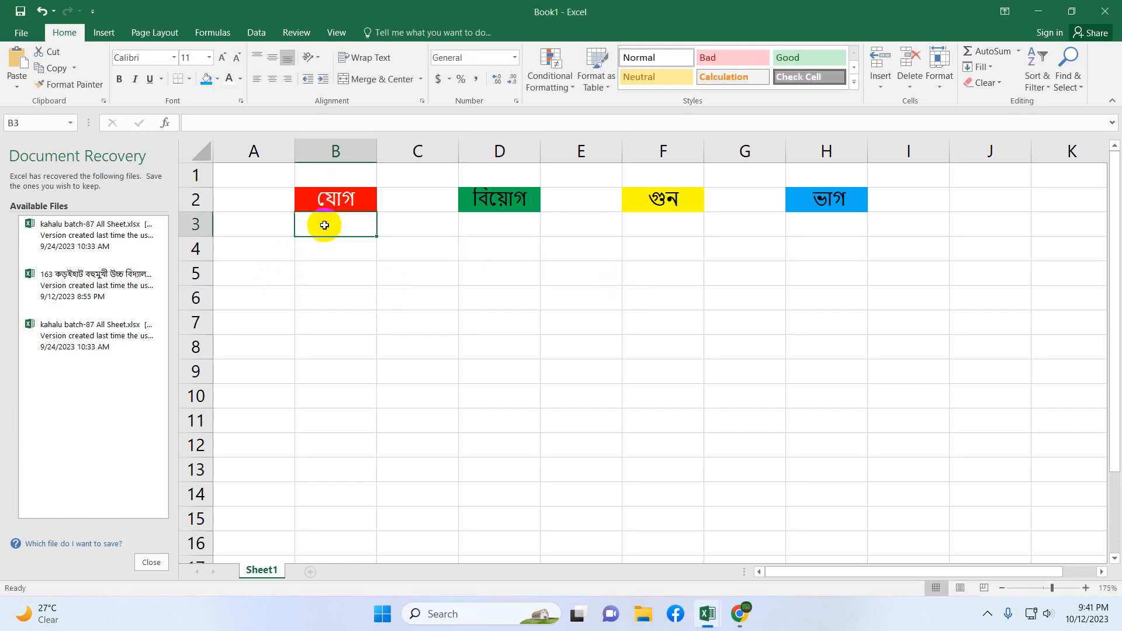
pyautogui.write('20')
pyautogui.click(326, 250)
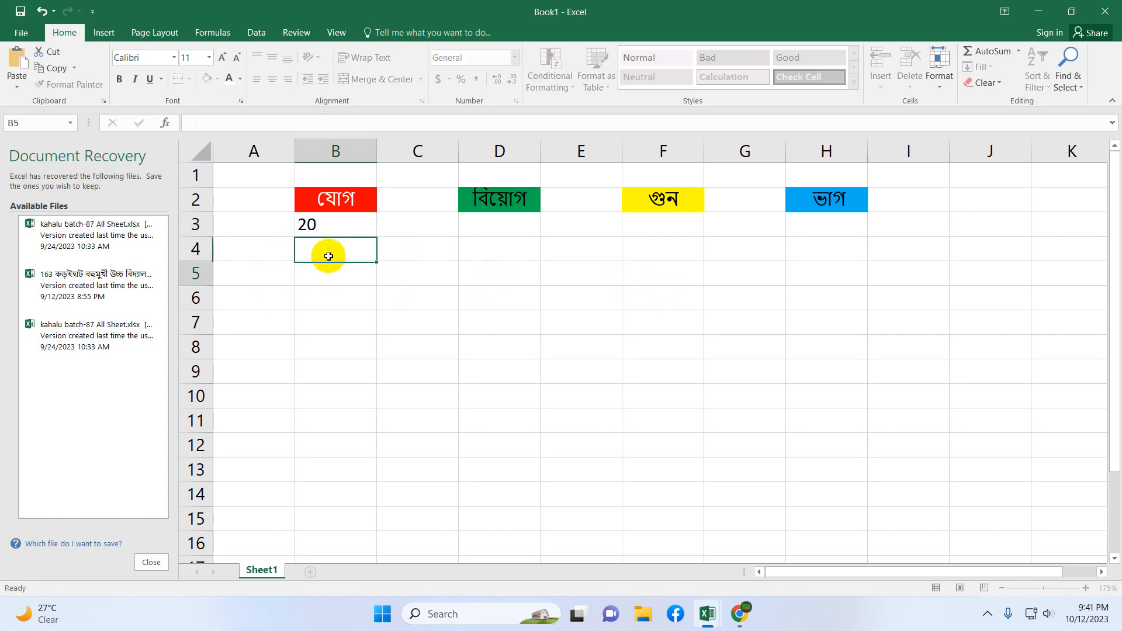
pyautogui.write('10')
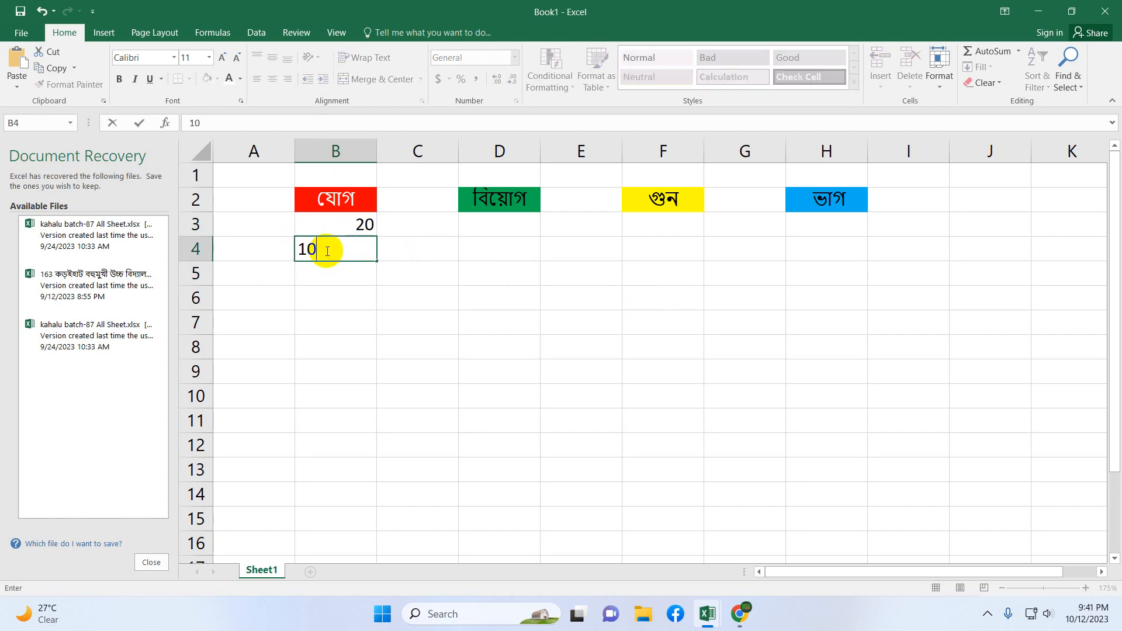
pyautogui.click(321, 274)
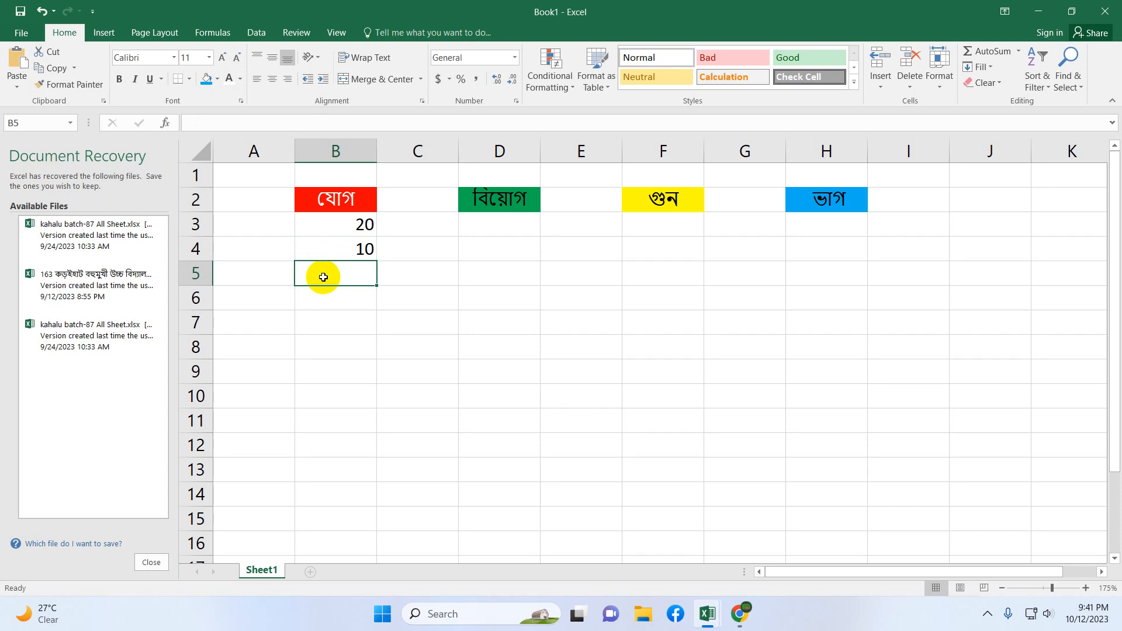
pyautogui.write('5')
pyautogui.click(331, 302)
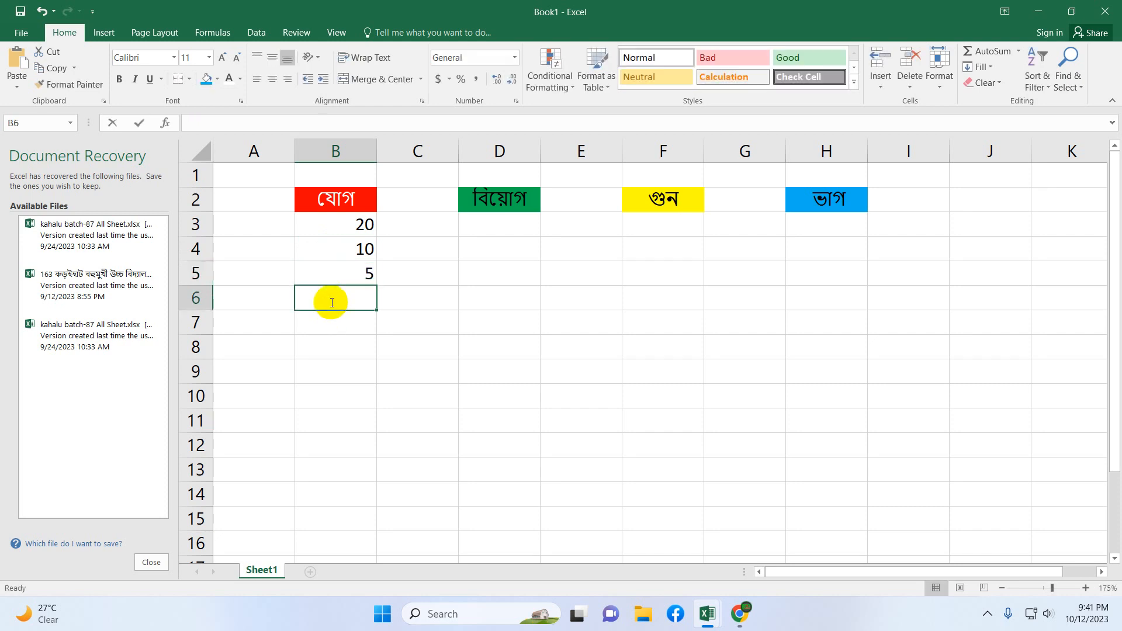
pyautogui.write('2')
pyautogui.click(337, 322)
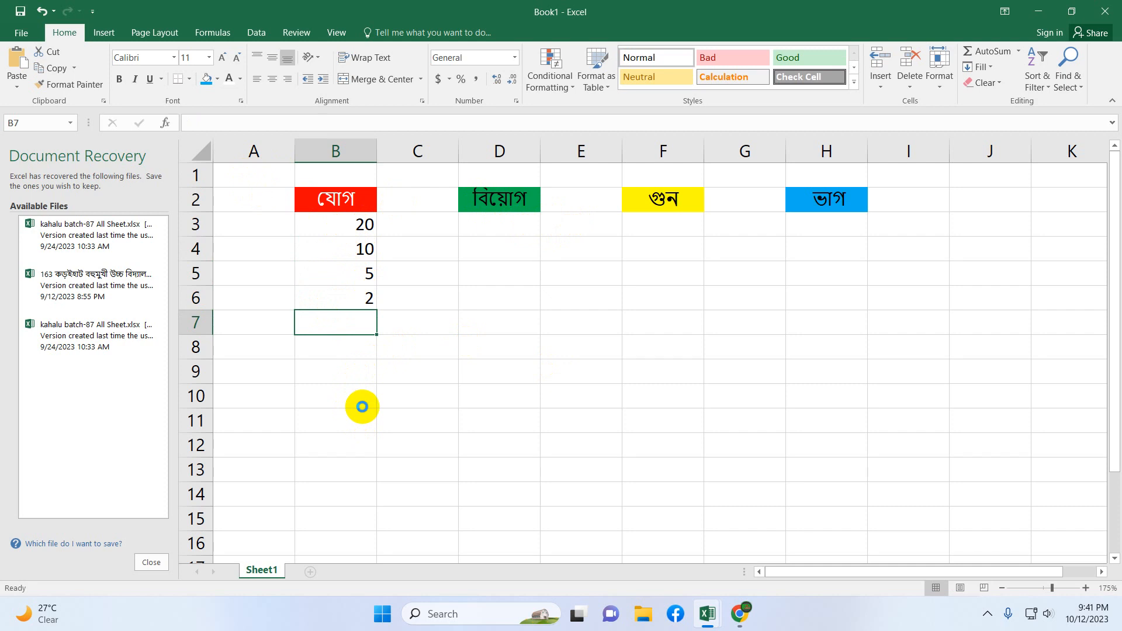
pyautogui.scroll(-3, 362, 407)
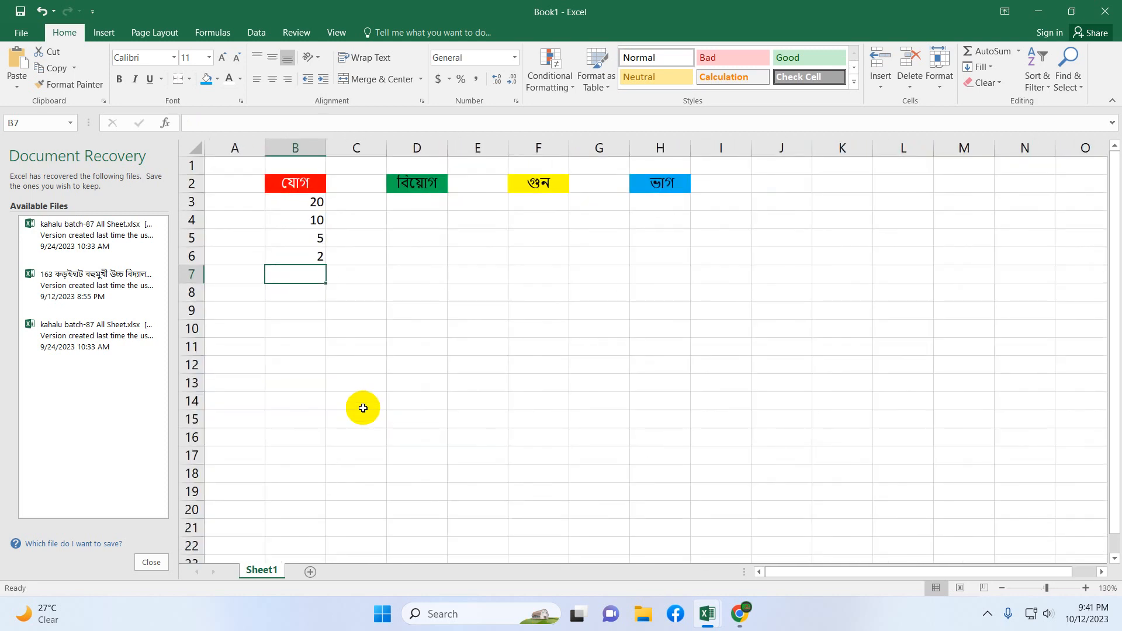
pyautogui.scroll(3, 363, 408)
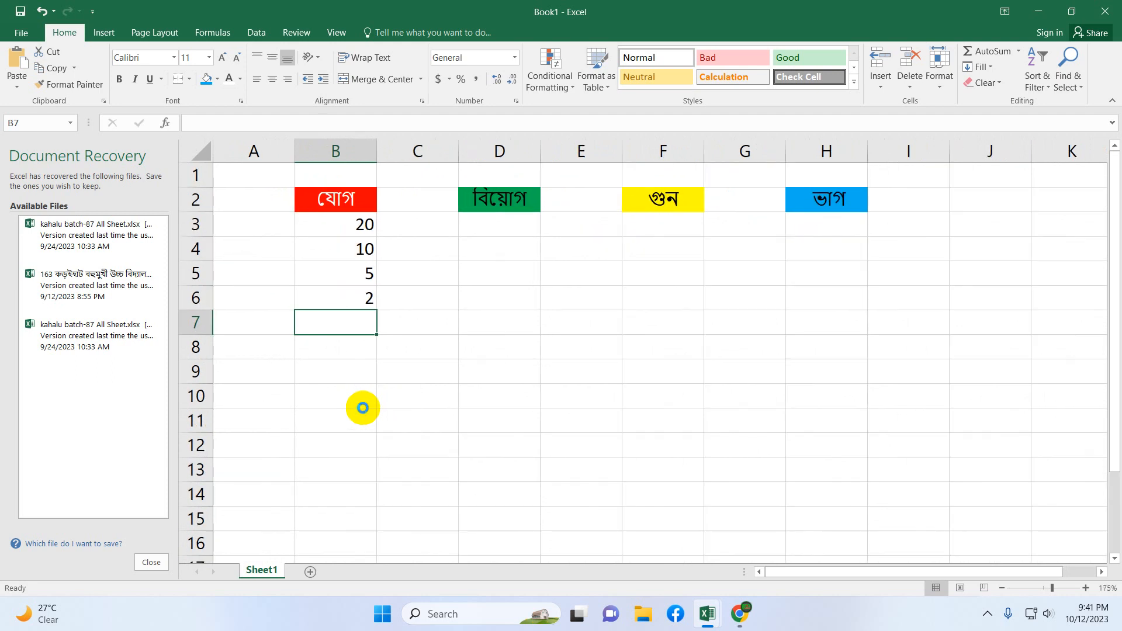
pyautogui.scroll(2, 363, 408)
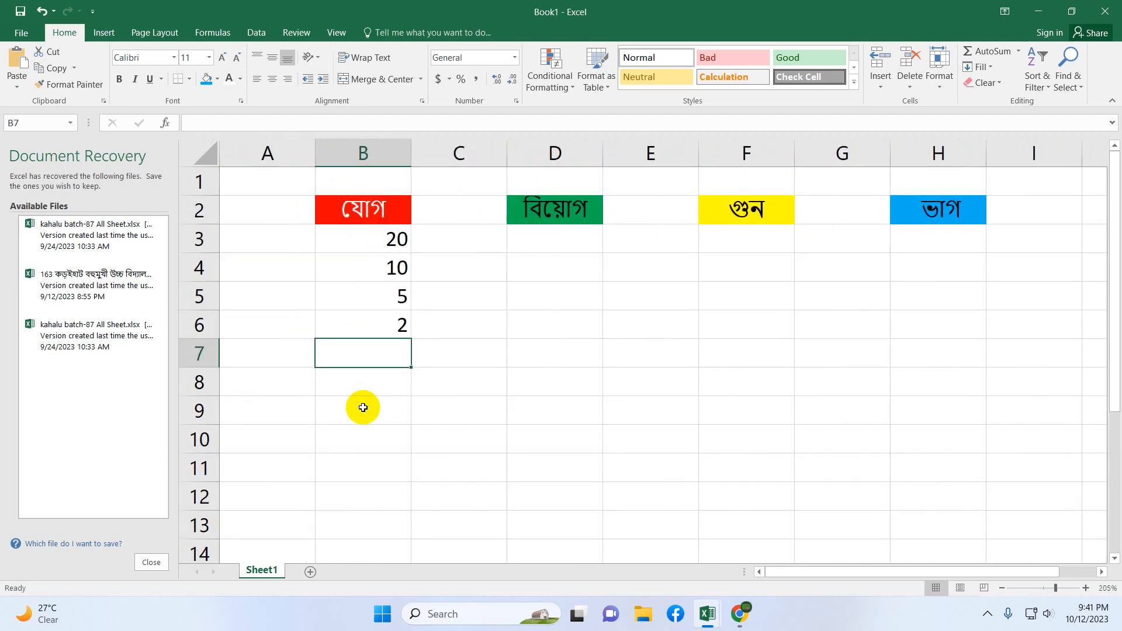
pyautogui.scroll(-5, 363, 408)
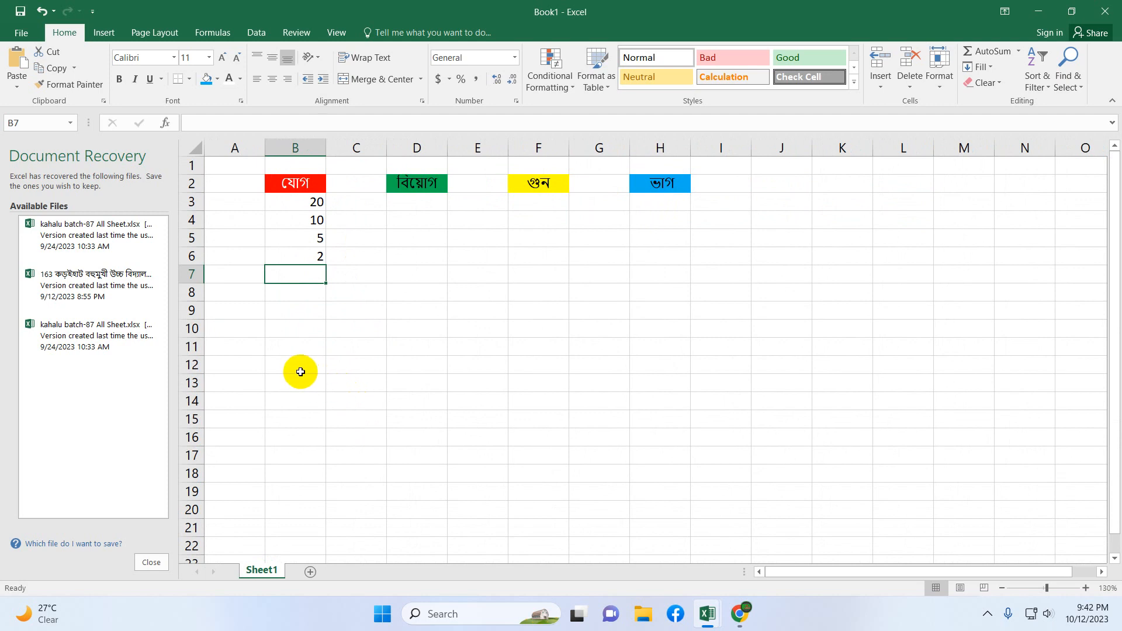
pyautogui.scroll(1, 298, 369)
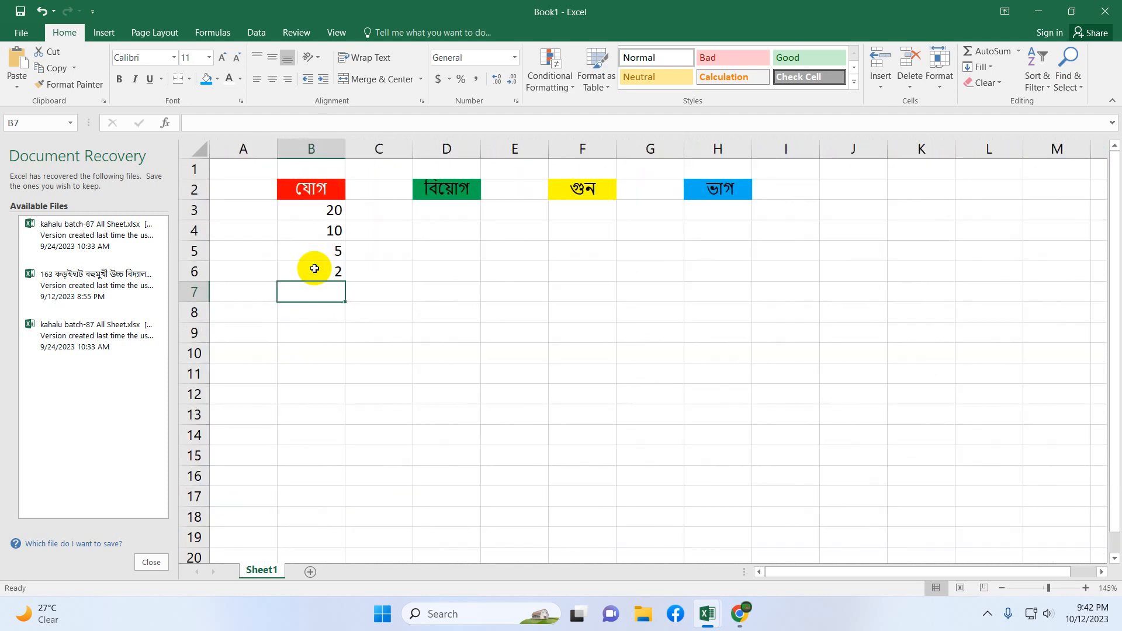
pyautogui.scroll(1, 325, 294)
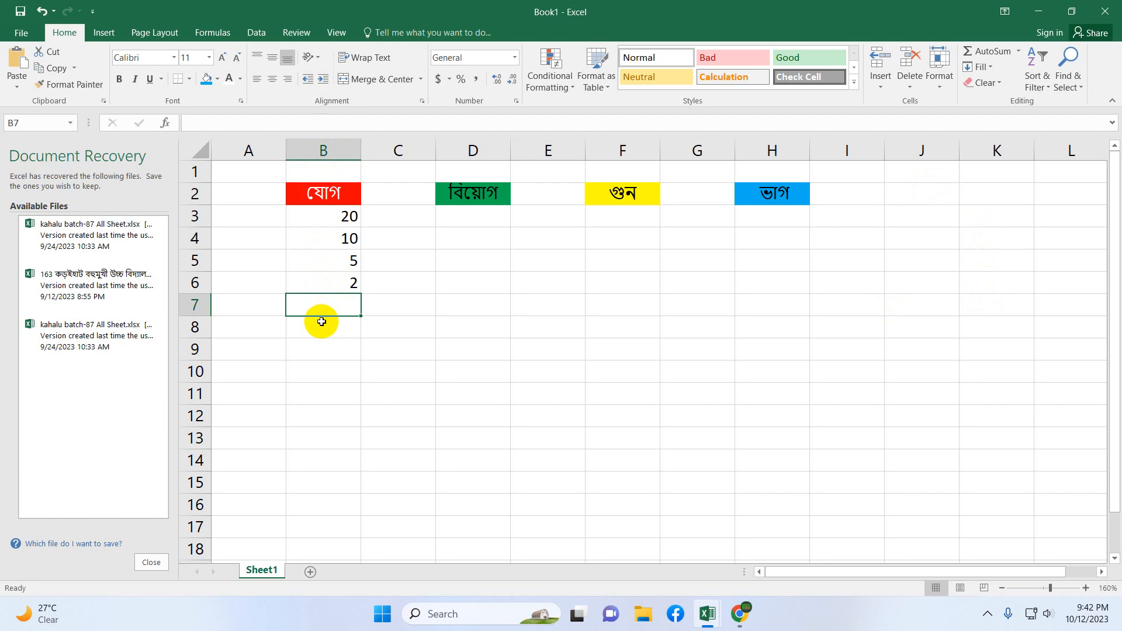
# Enter the formula =sum(B3:B6) in cell B7 to add the four numbers in the যোগ column.
pyautogui.write('=')
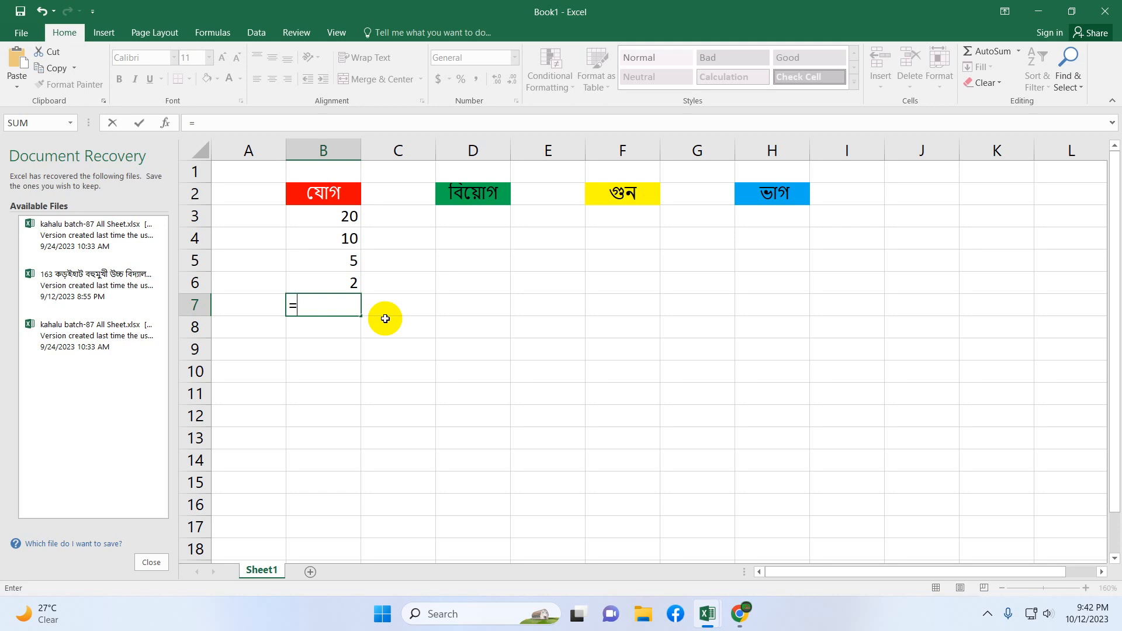
pyautogui.press('BackSpace')
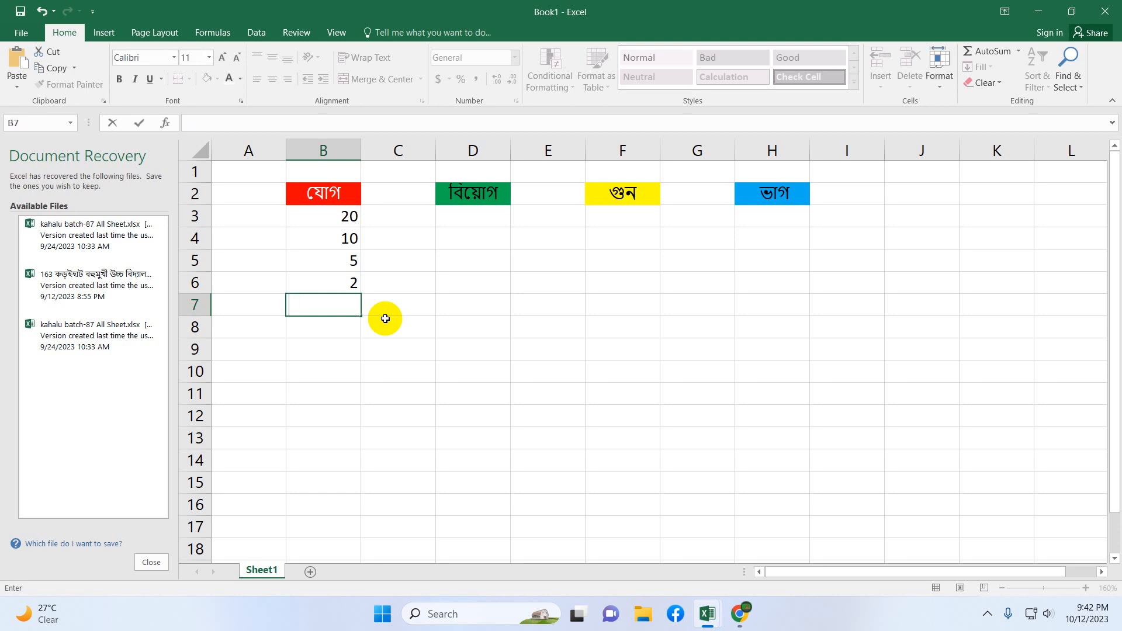
pyautogui.write('=sum')
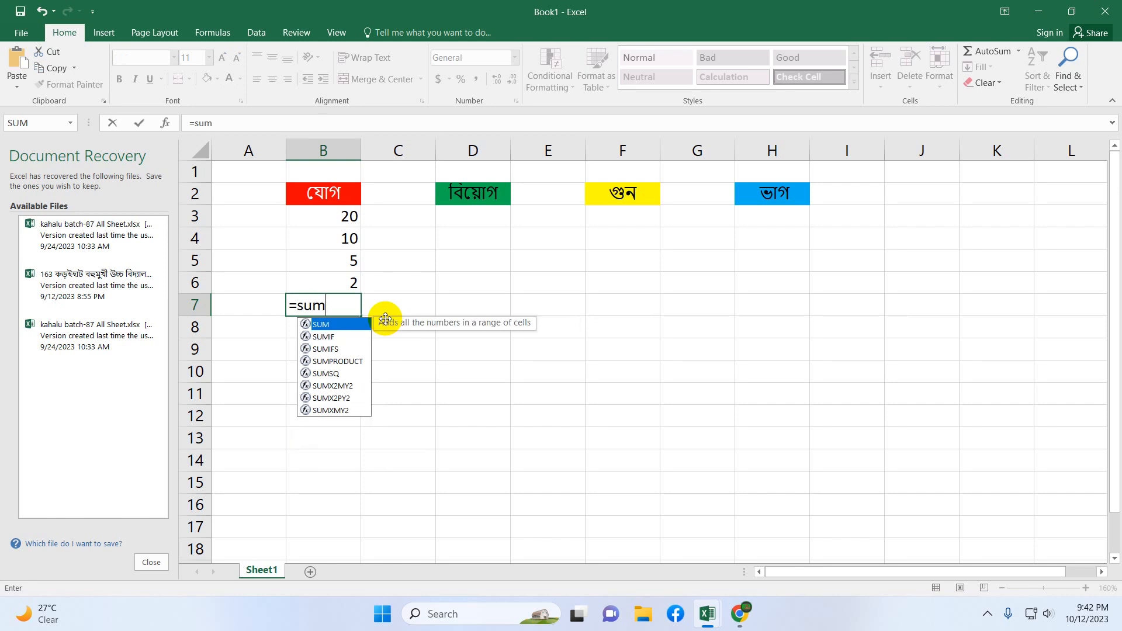
pyautogui.write('(')
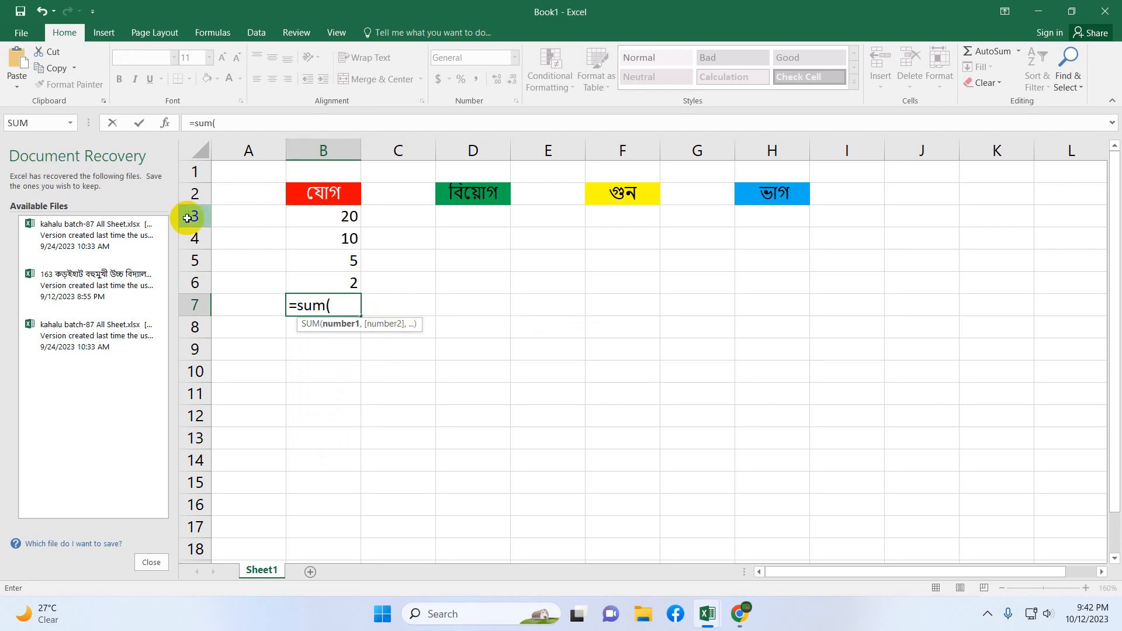
pyautogui.click(340, 221)
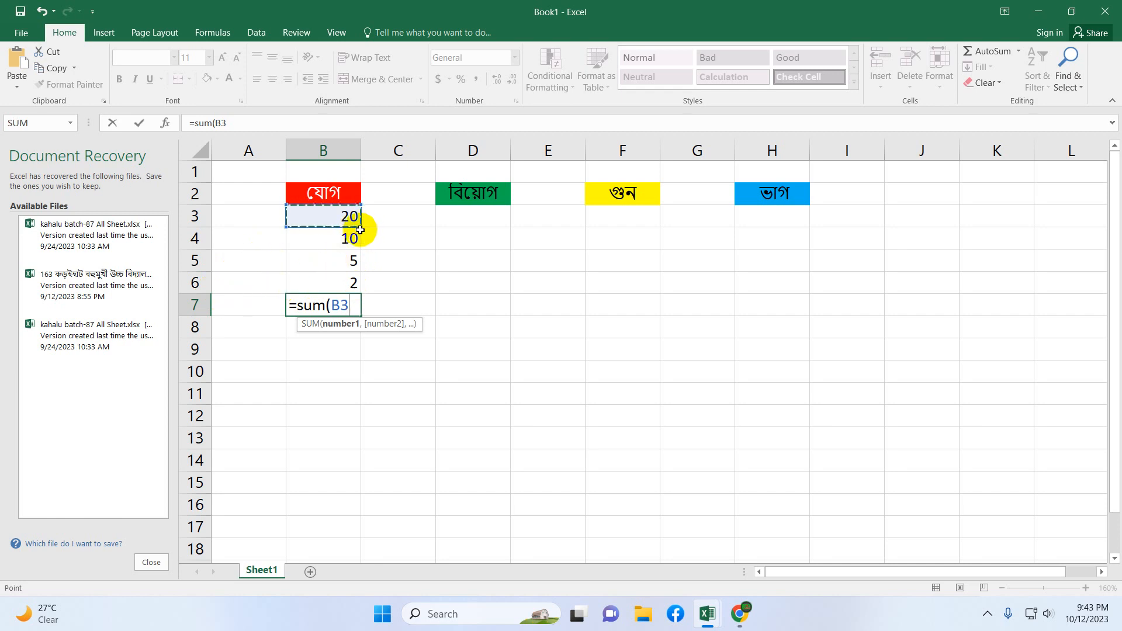
pyautogui.click(360, 229)
pyautogui.moveTo(359, 228); pyautogui.dragTo(359, 290)
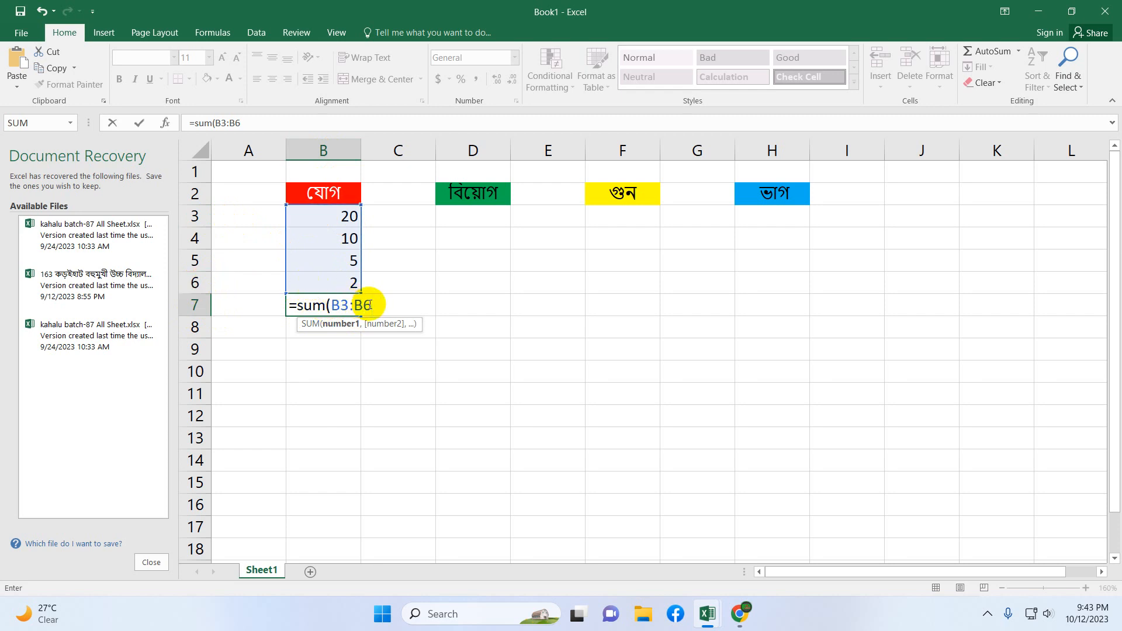
pyautogui.write(')')
pyautogui.press('Return')
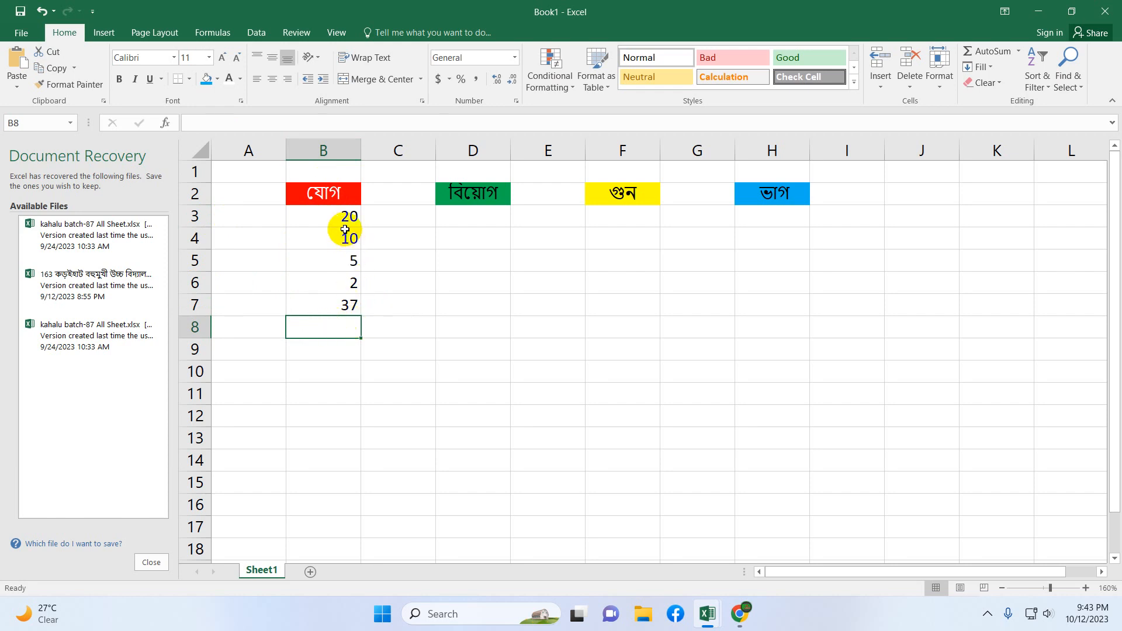
pyautogui.click(1016, 52)
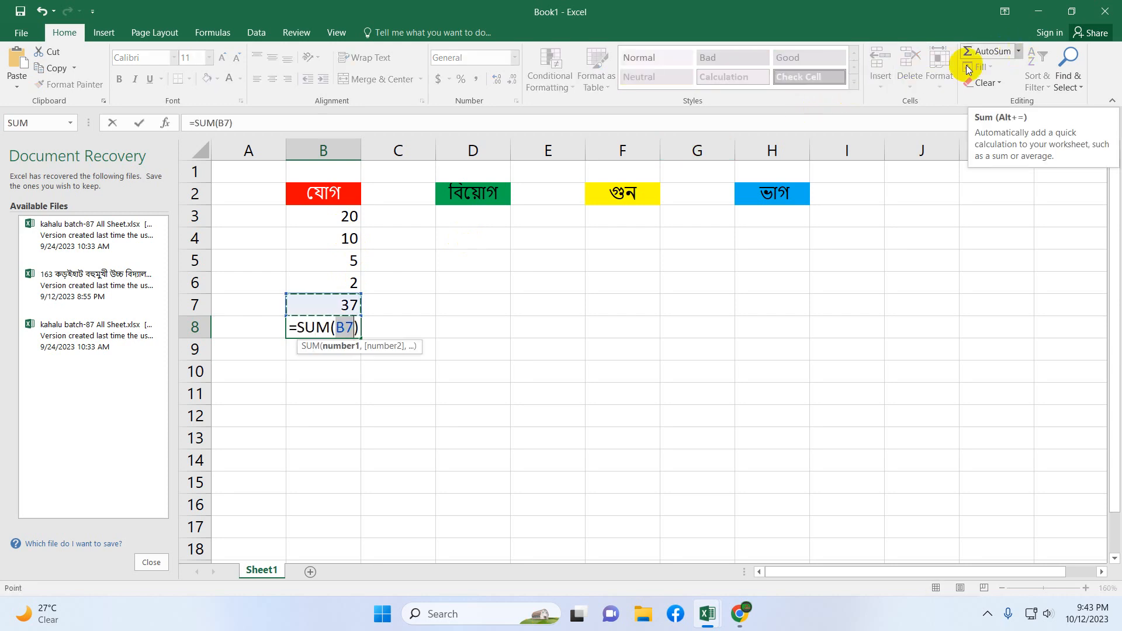
pyautogui.click(339, 222)
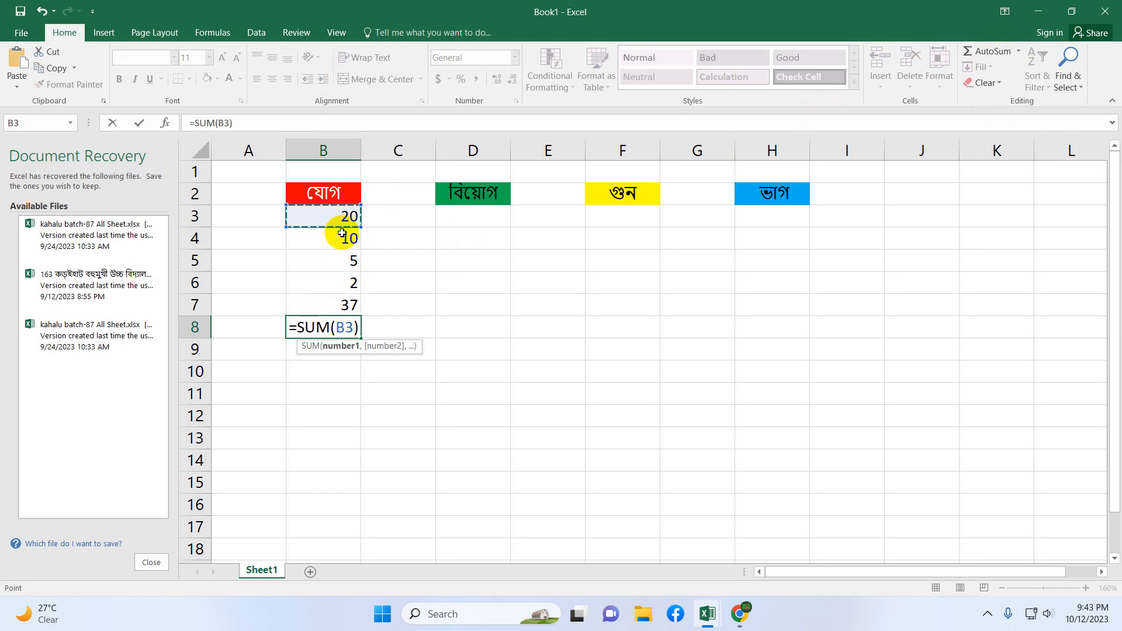
pyautogui.hotkey('ctrl', 'z')
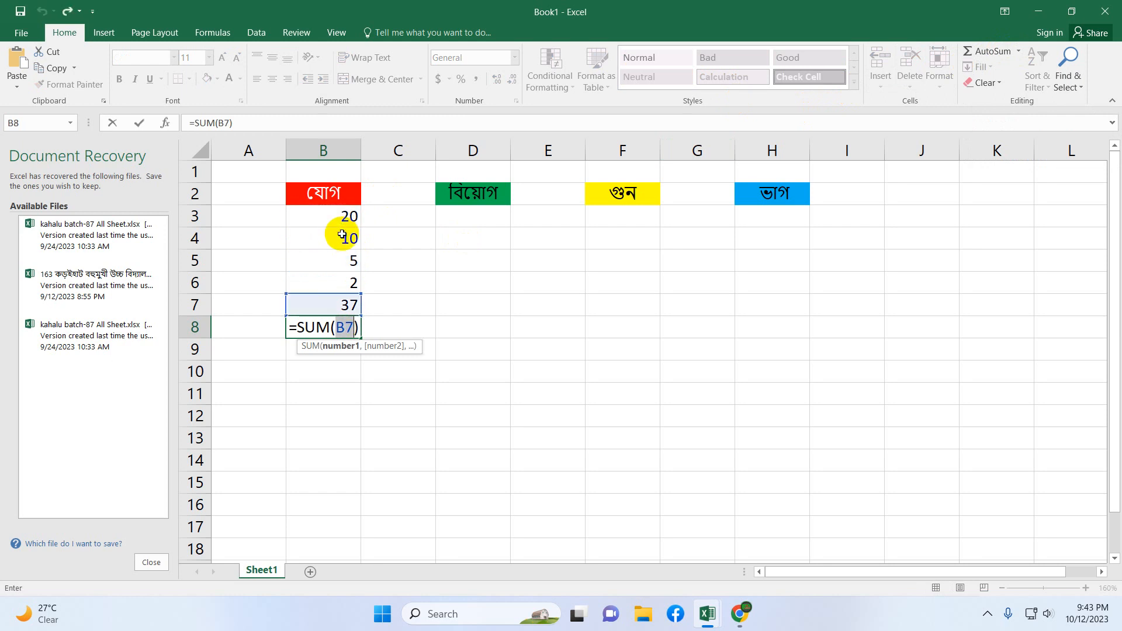
pyautogui.click(343, 219)
pyautogui.click(363, 330)
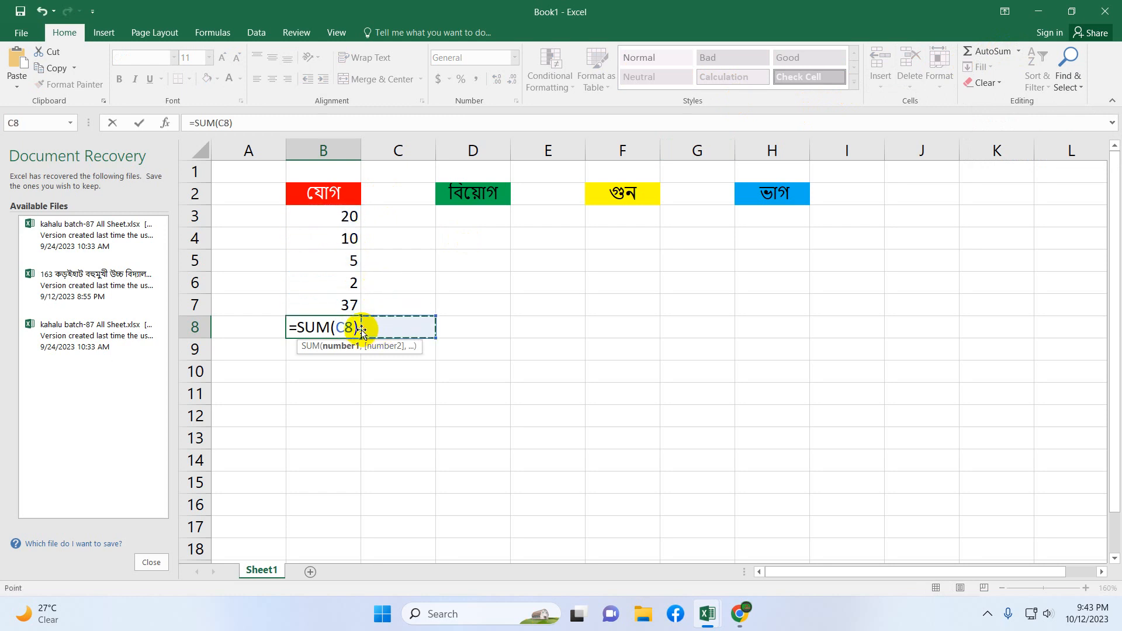
pyautogui.click(336, 329)
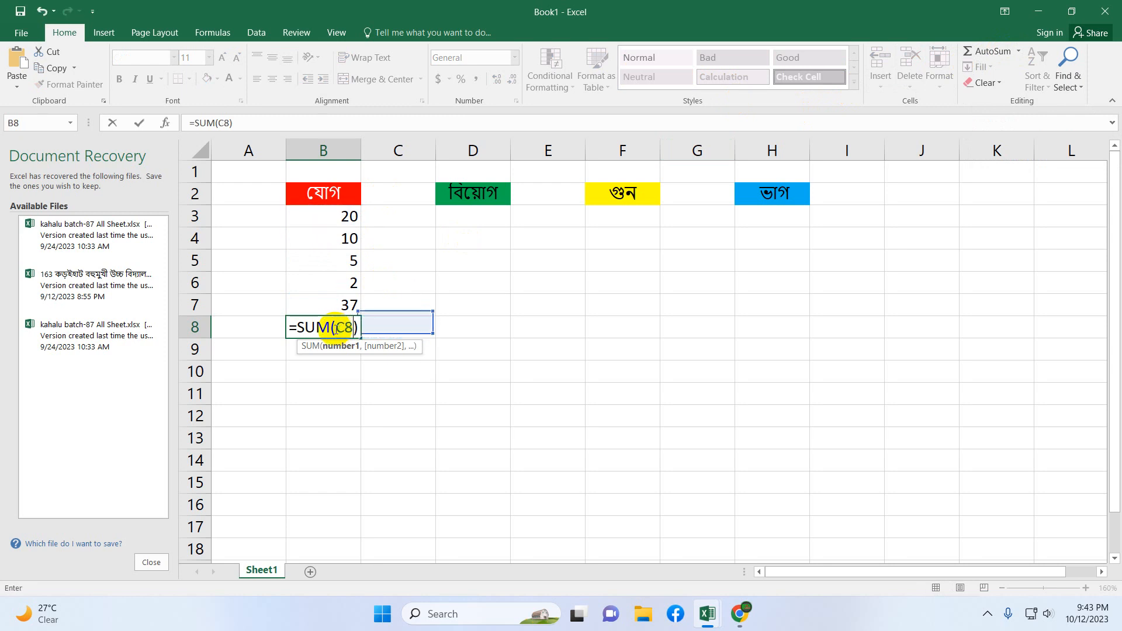
pyautogui.moveTo(296, 327); pyautogui.dragTo(472, 346)
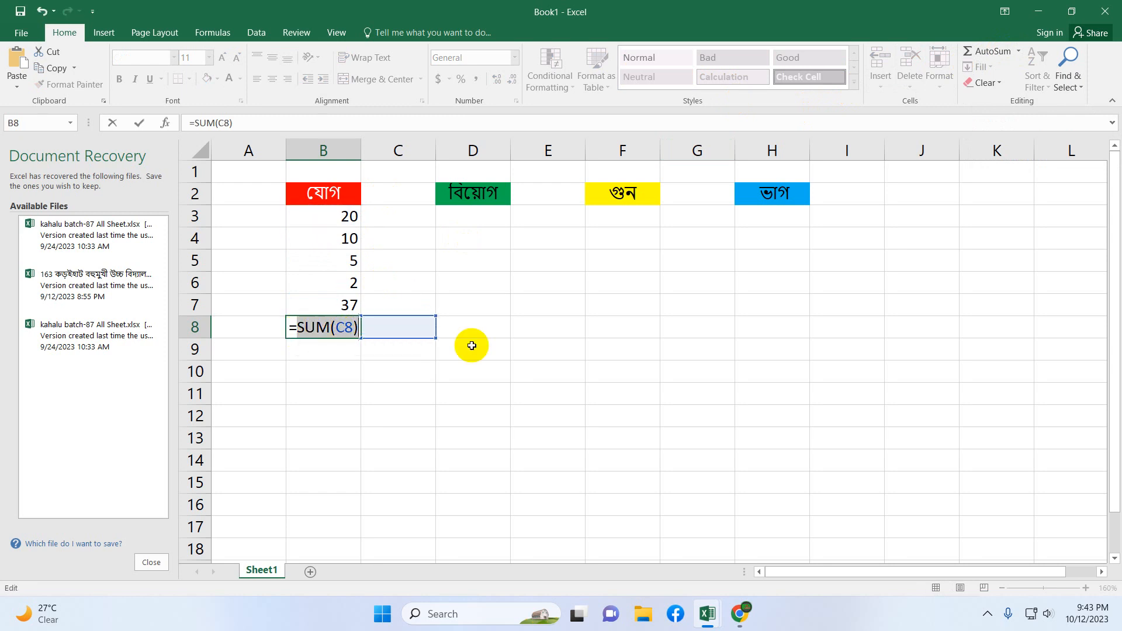
pyautogui.press('BackSpace')
pyautogui.press('BackSpace')
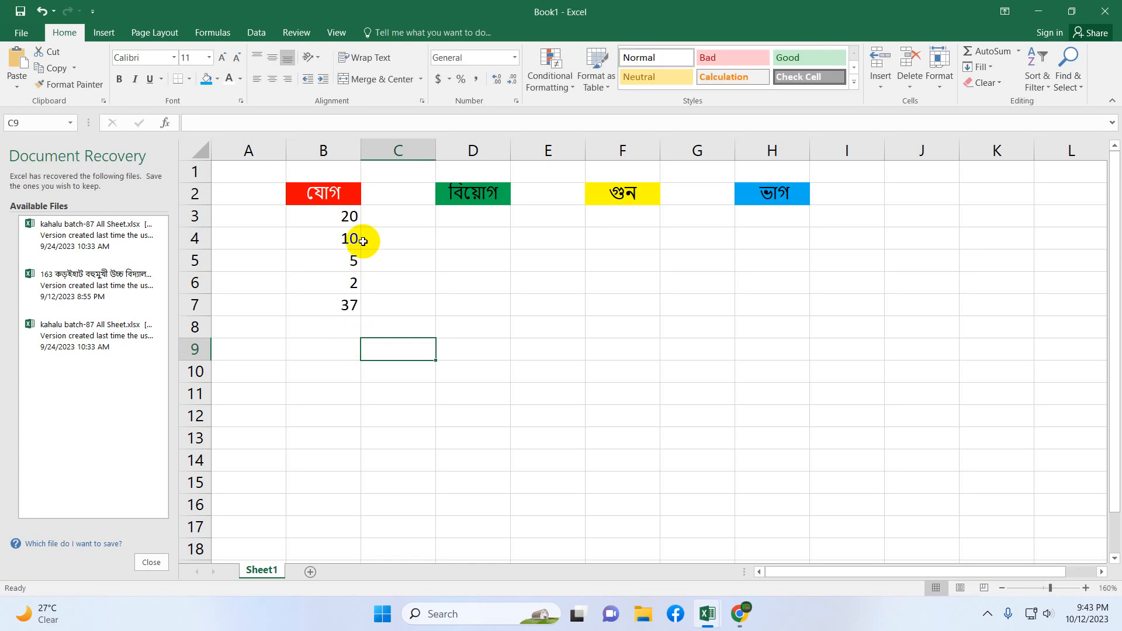
pyautogui.click(350, 217)
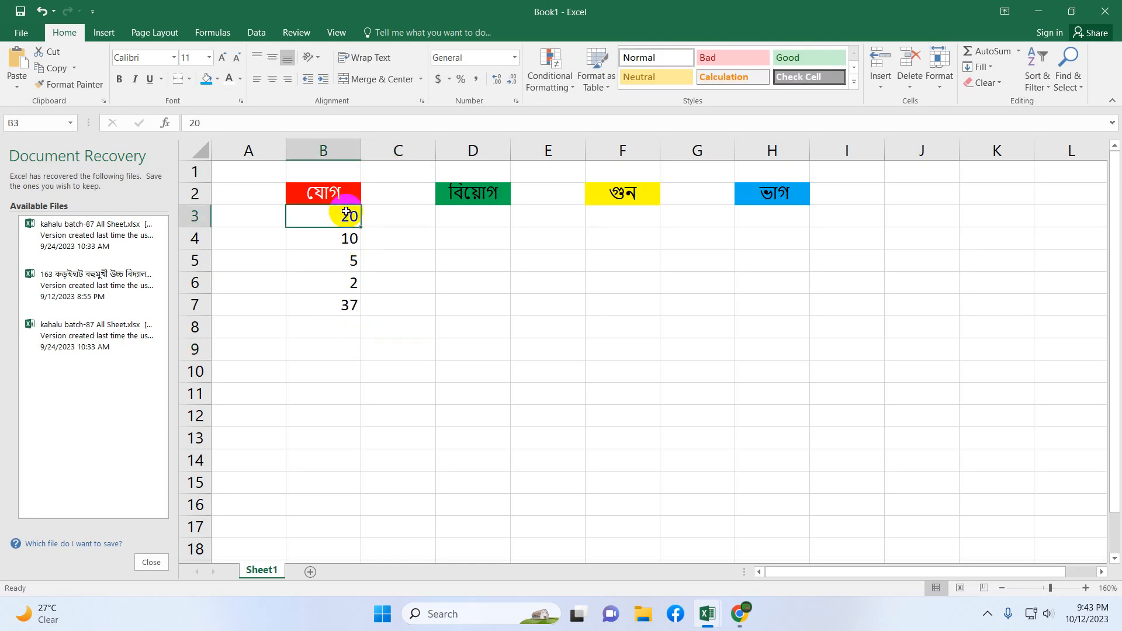
pyautogui.keyDown('shift'); pyautogui.click(344, 306); pyautogui.keyUp('shift')
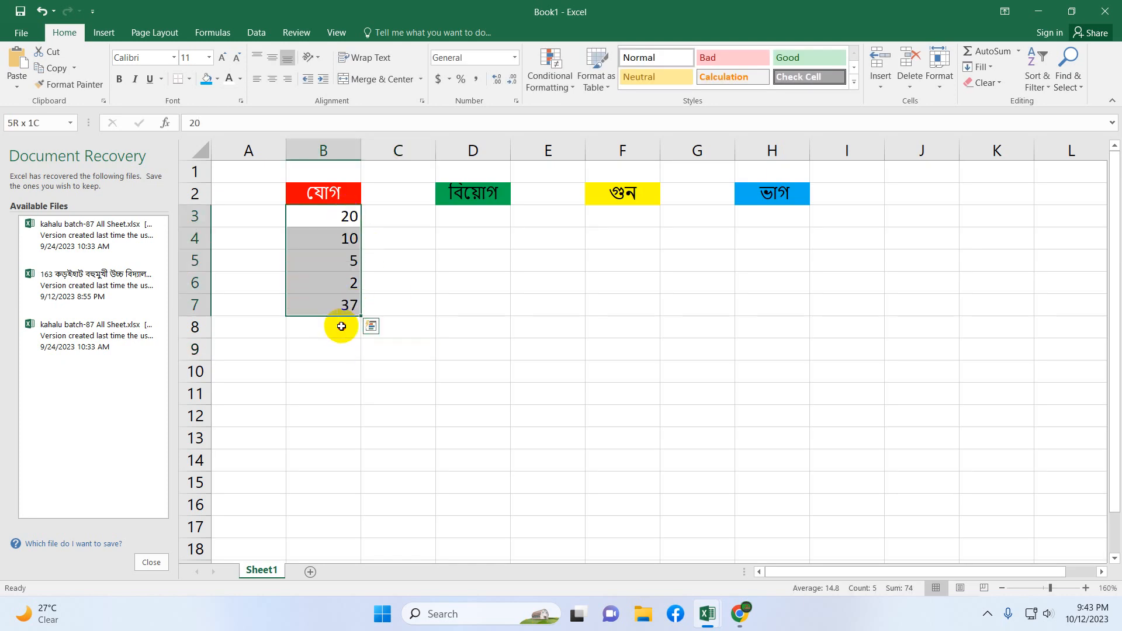
pyautogui.click(403, 304)
# Try totalling the range B3:B7 in cell B8 with the AutoSum Sum function, and undo the entry.
pyautogui.click(323, 327)
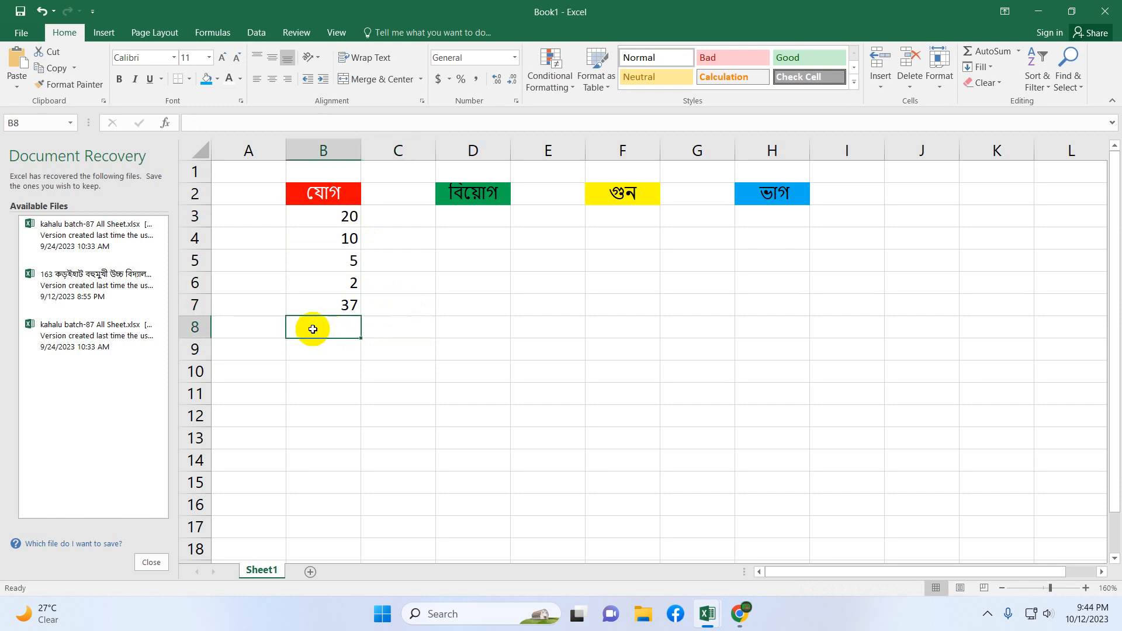
pyautogui.click(1018, 51)
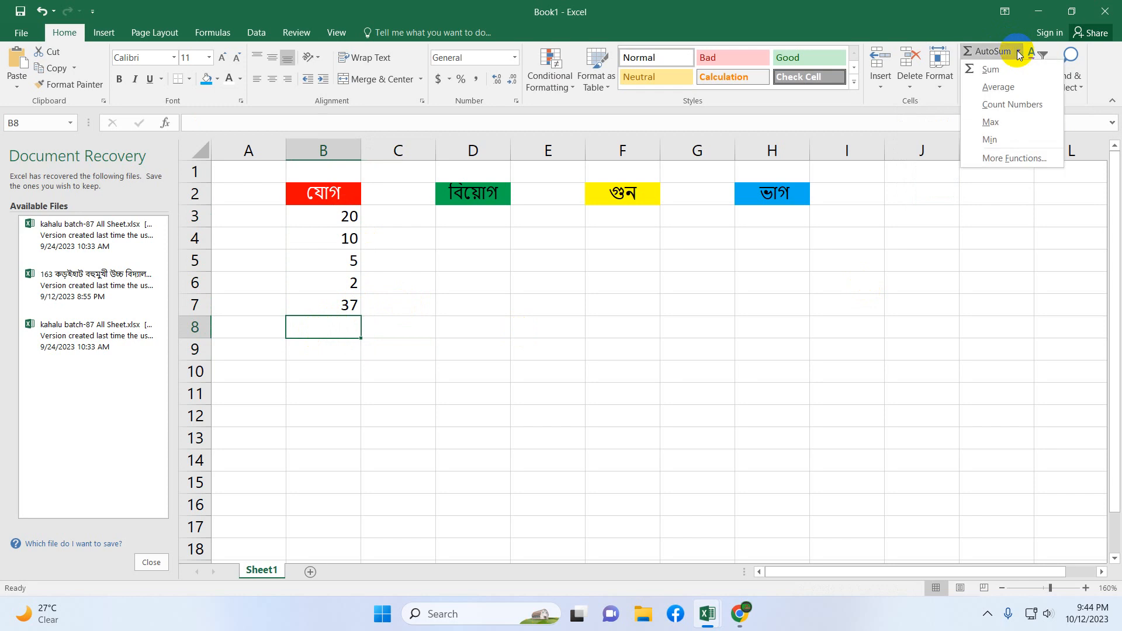
pyautogui.click(993, 70)
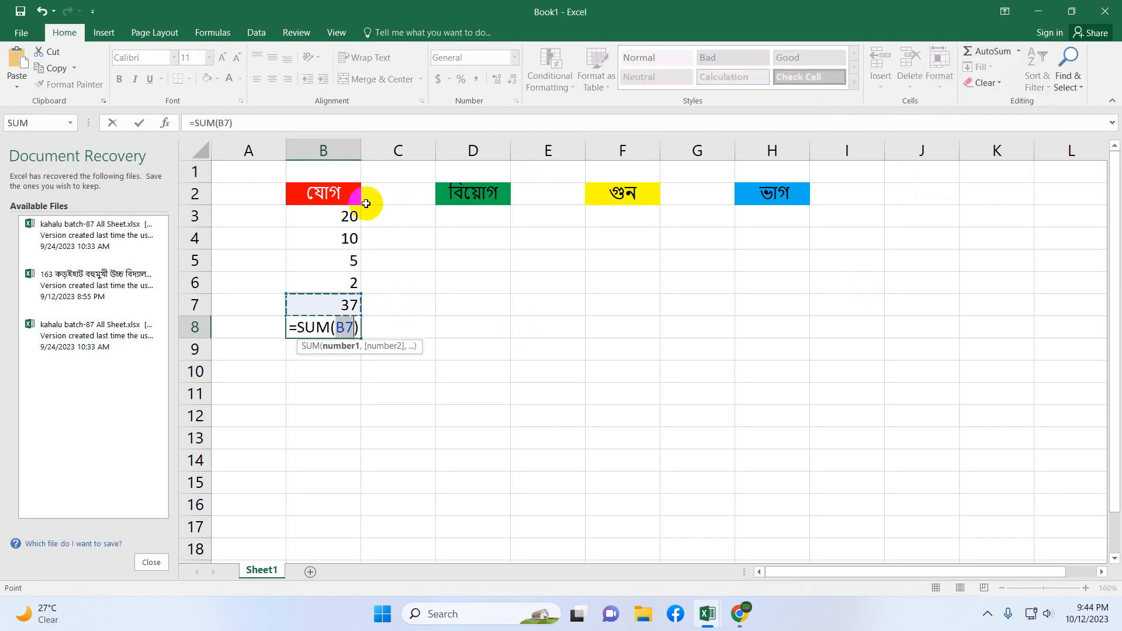
pyautogui.keyDown('shift'); pyautogui.click(343, 216); pyautogui.keyUp('shift')
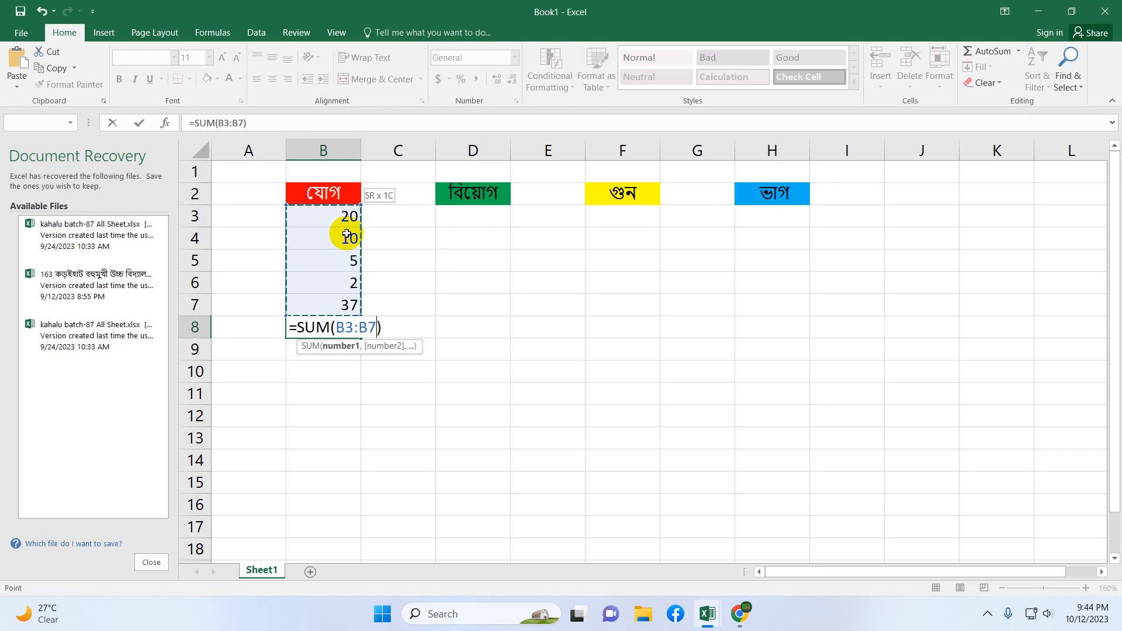
pyautogui.press('Return')
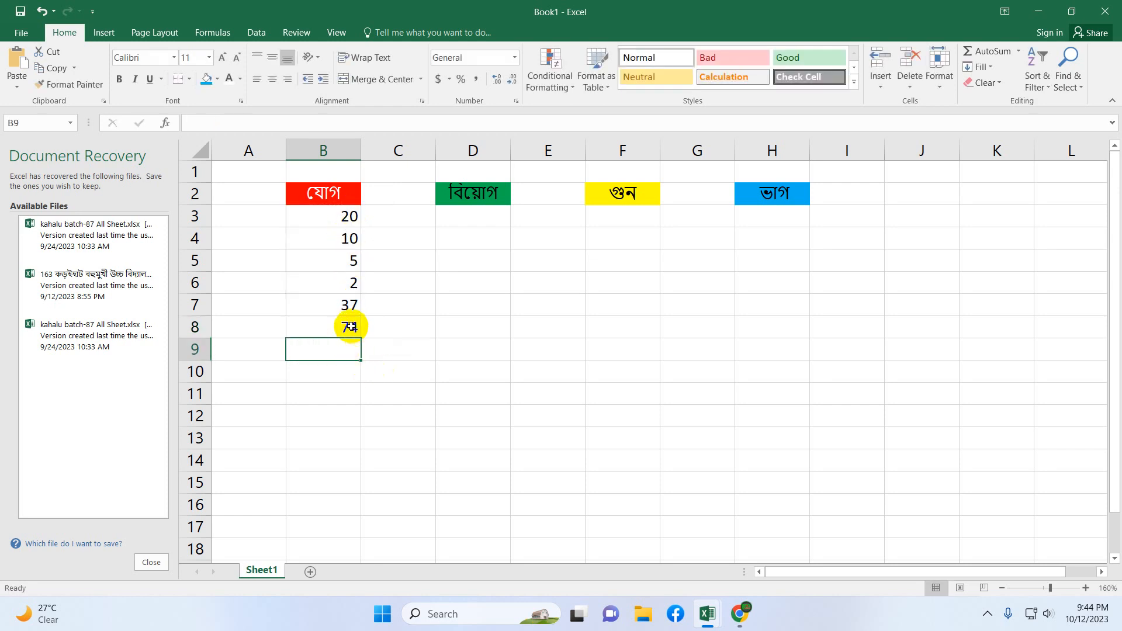
pyautogui.hotkey('ctrl', 'z')
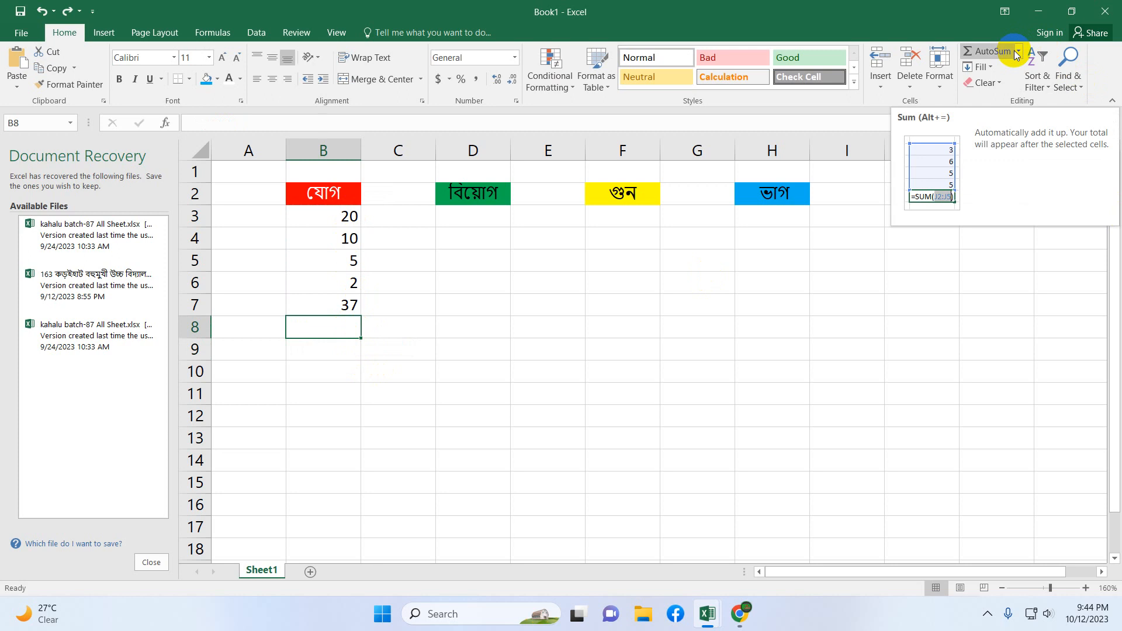
# Enter the numbers 10 and 5 in cells D3 and D4 under the বিয়োগ heading.
pyautogui.click(474, 220)
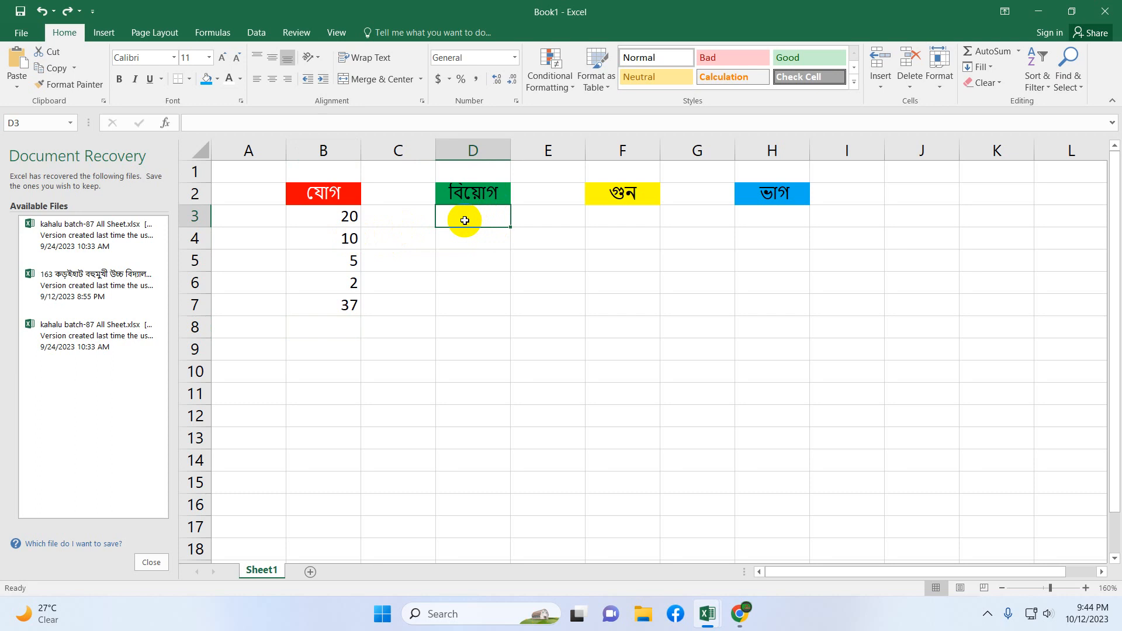
pyautogui.write('10')
pyautogui.click(460, 237)
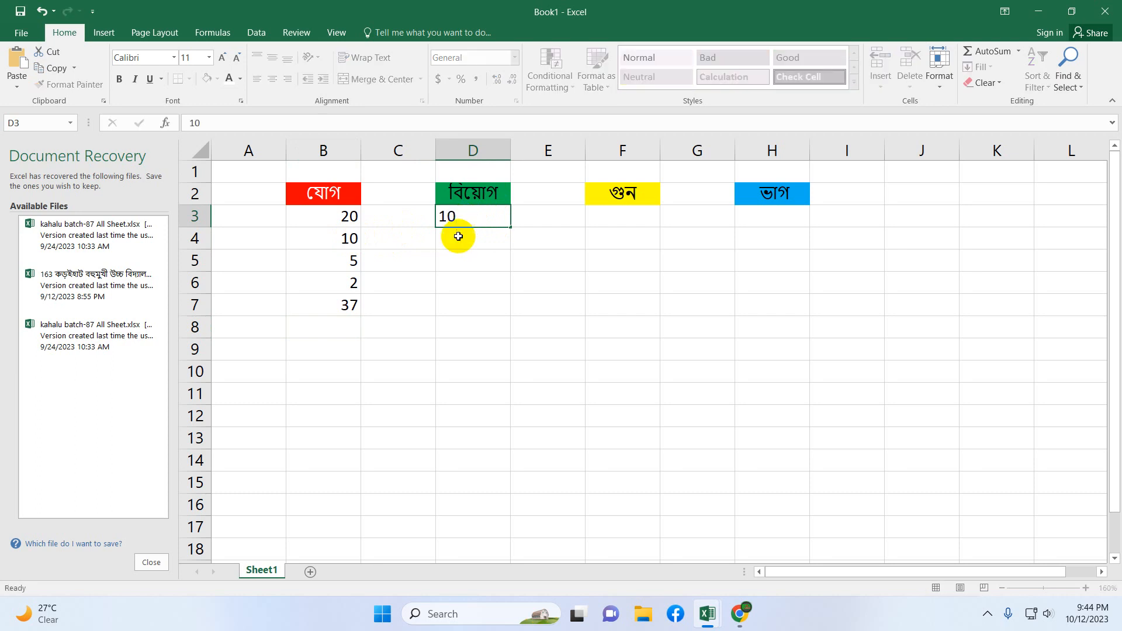
pyautogui.write('5')
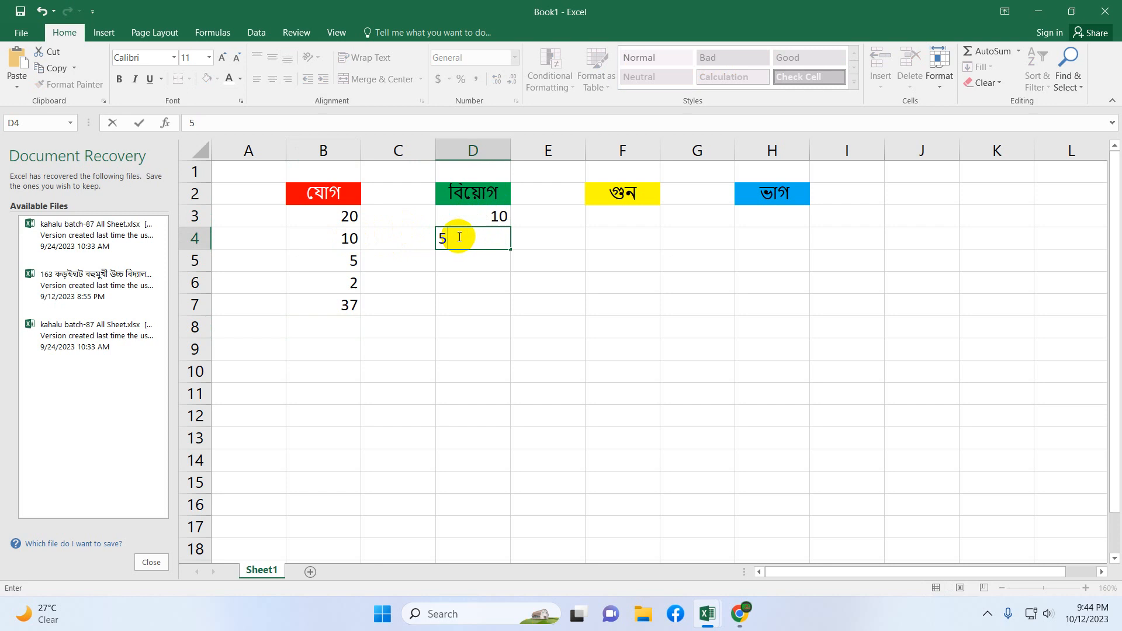
pyautogui.click(469, 266)
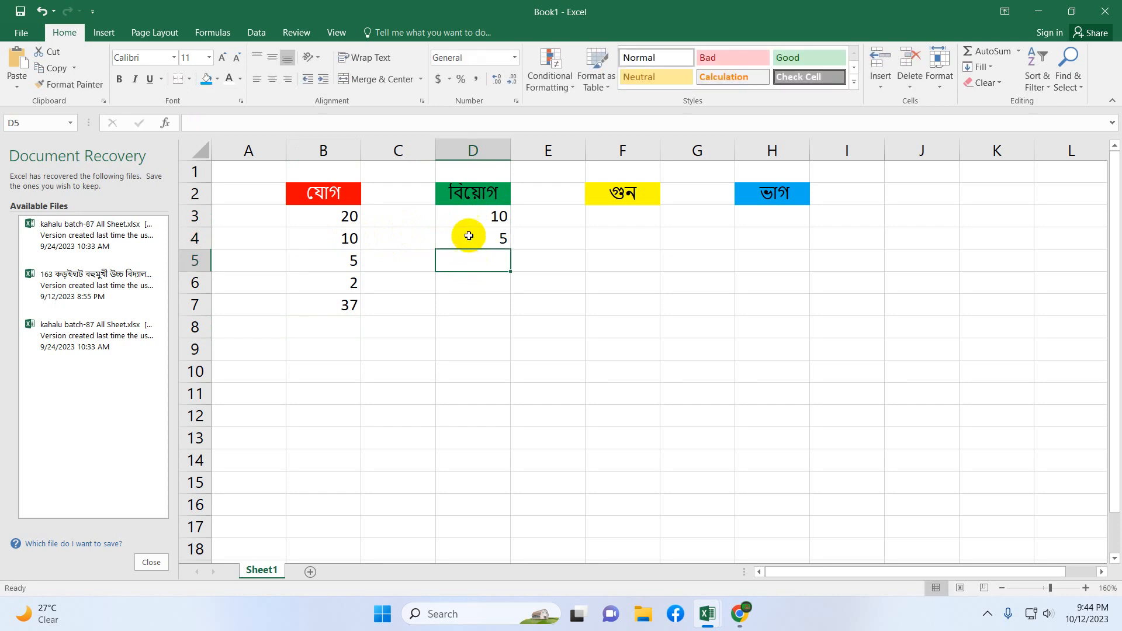
# Replace the numbers in cells D3 and D4 of the বিয়োগ column with 50 and 20.
pyautogui.click(489, 217)
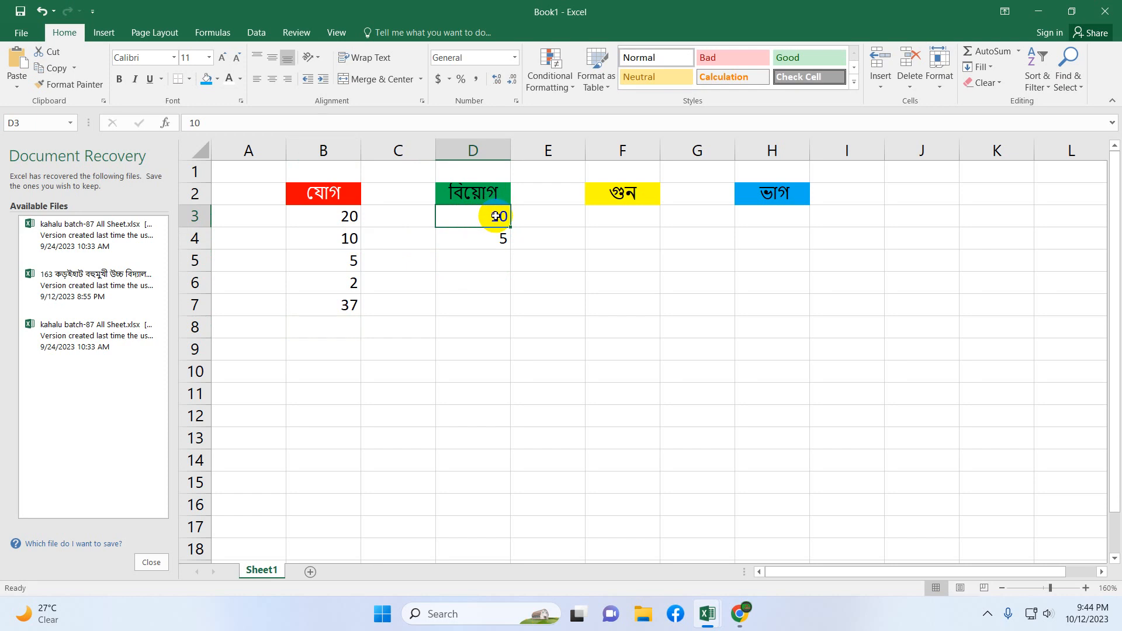
pyautogui.press('BackSpace')
pyautogui.write('50')
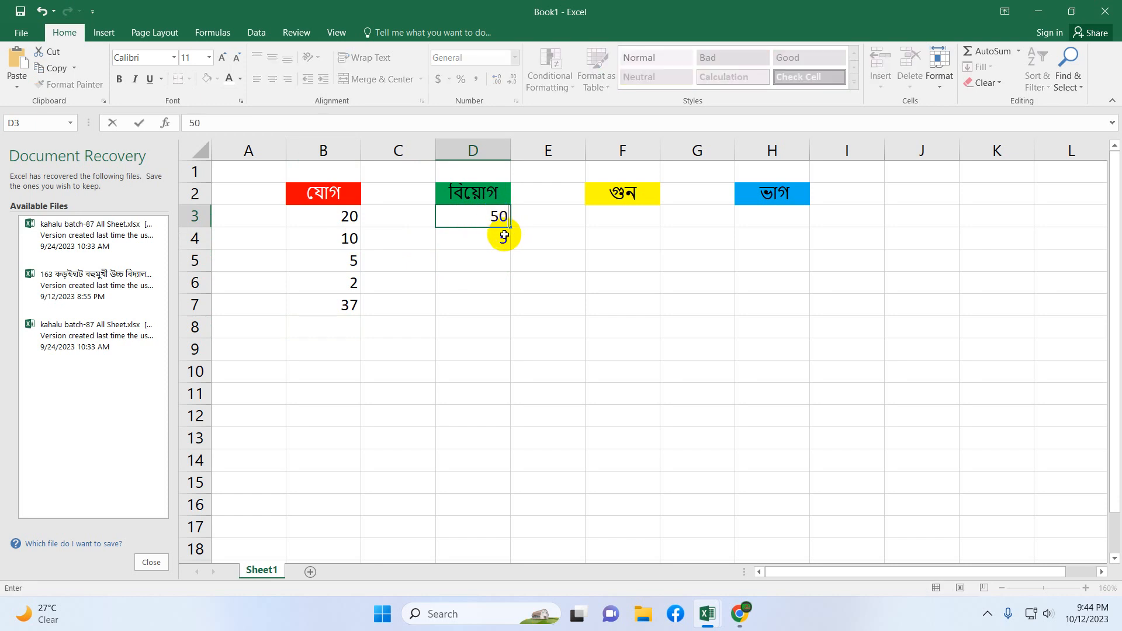
pyautogui.press('Return')
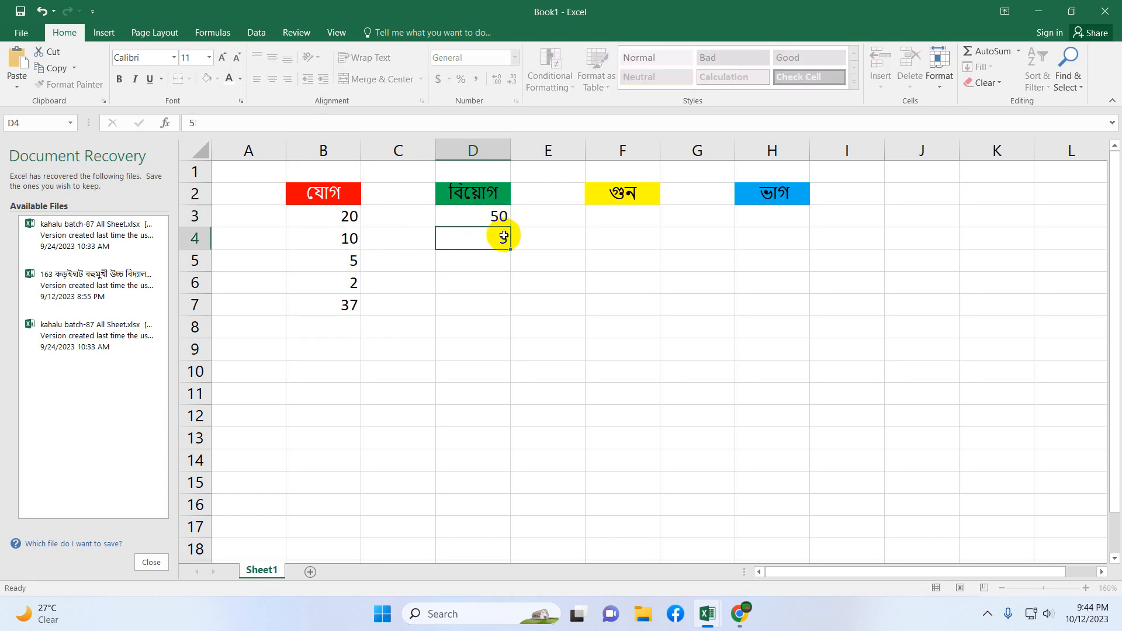
pyautogui.write('20')
pyautogui.press('Return')
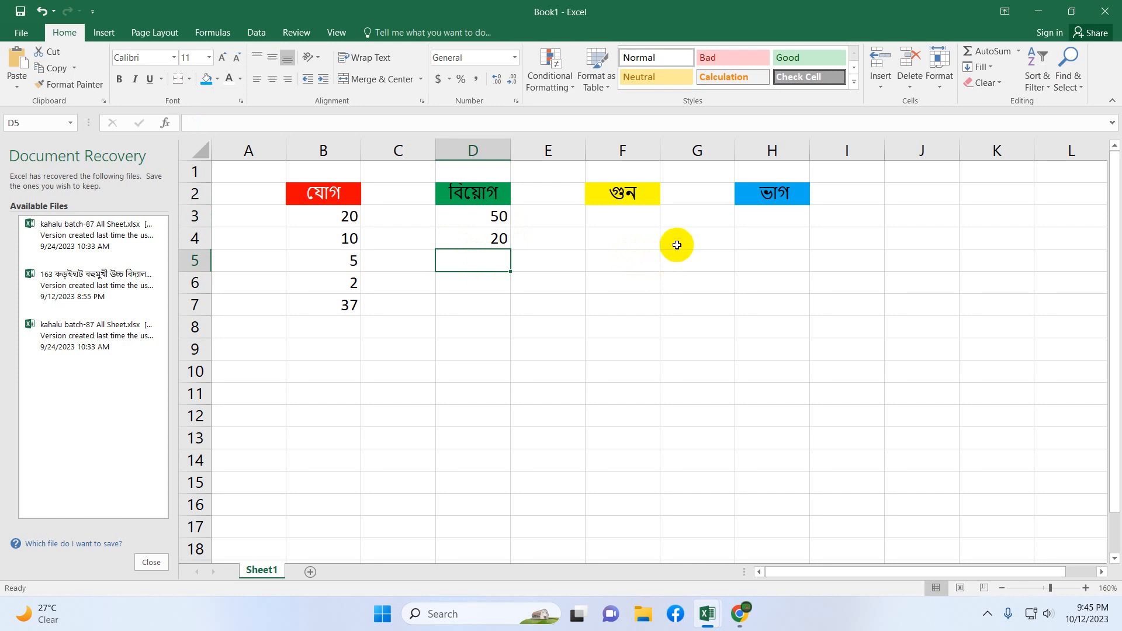
# Enter the formula =D3-D4 in cell D5 to subtract the second বিয়োগ number from the first.
pyautogui.write('=-')
pyautogui.press('BackSpace')
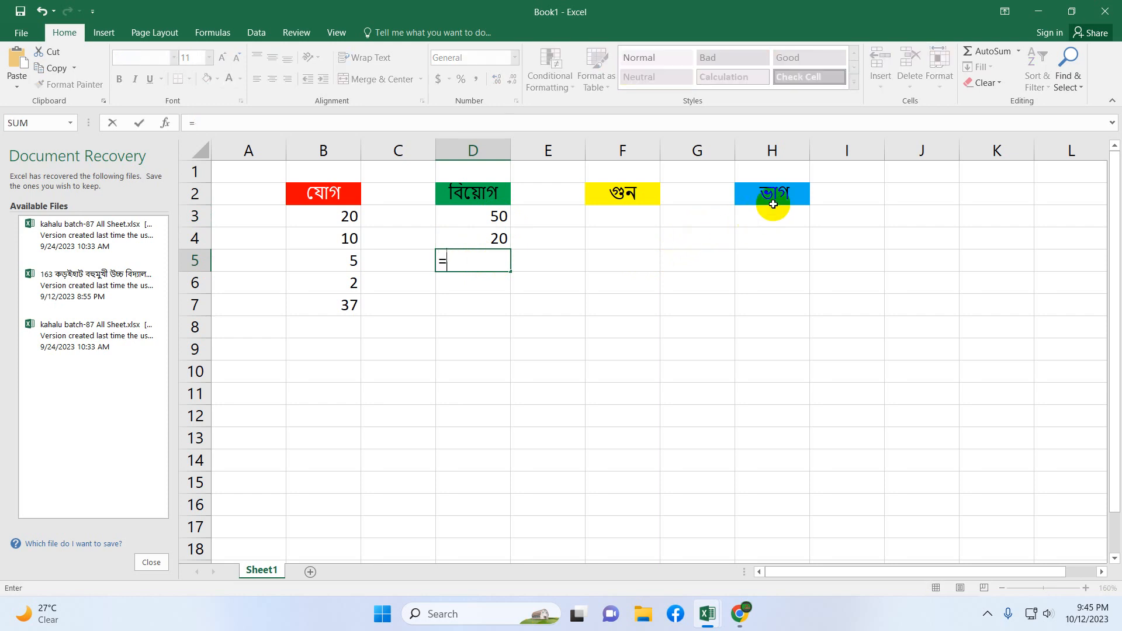
pyautogui.click(504, 221)
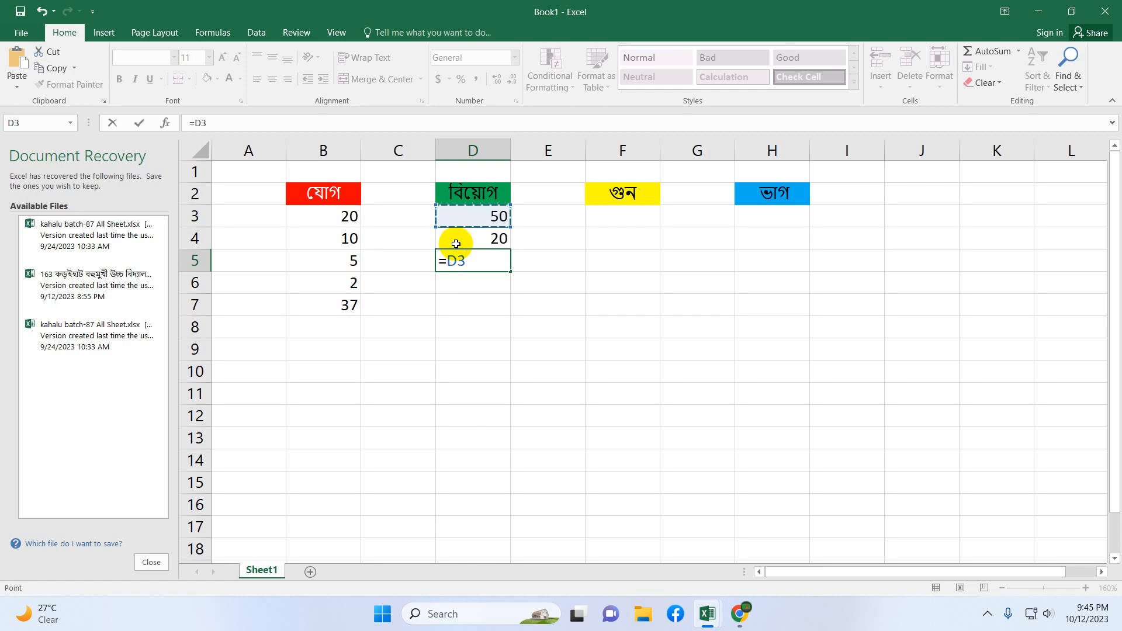
pyautogui.write('-')
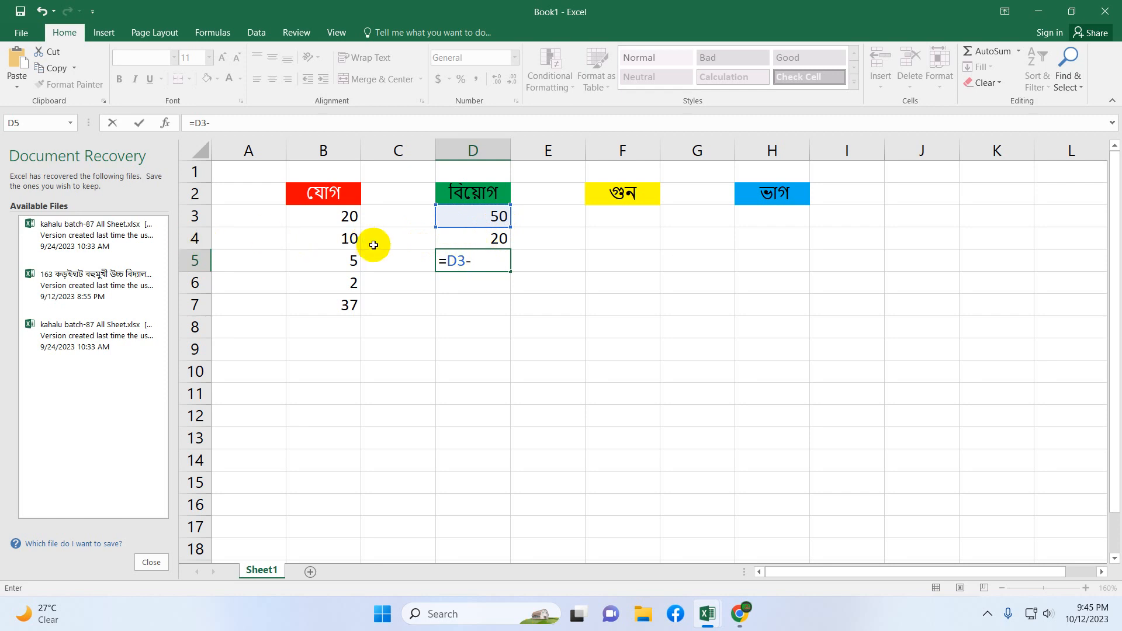
pyautogui.write('d')
pyautogui.press('BackSpace')
pyautogui.write('d4')
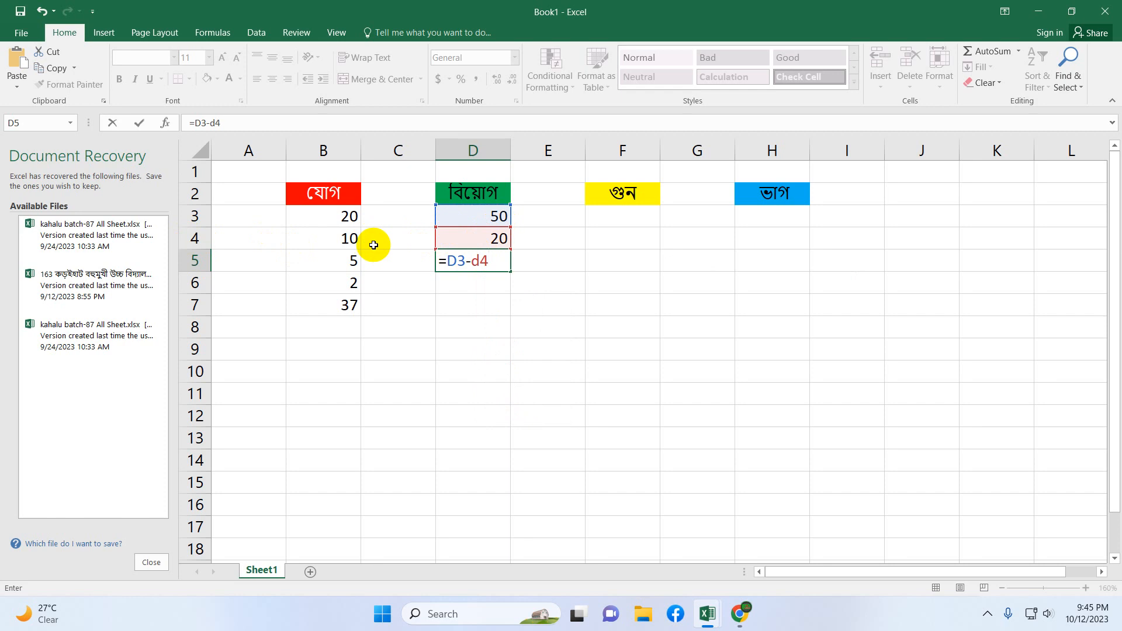
pyautogui.press('Return')
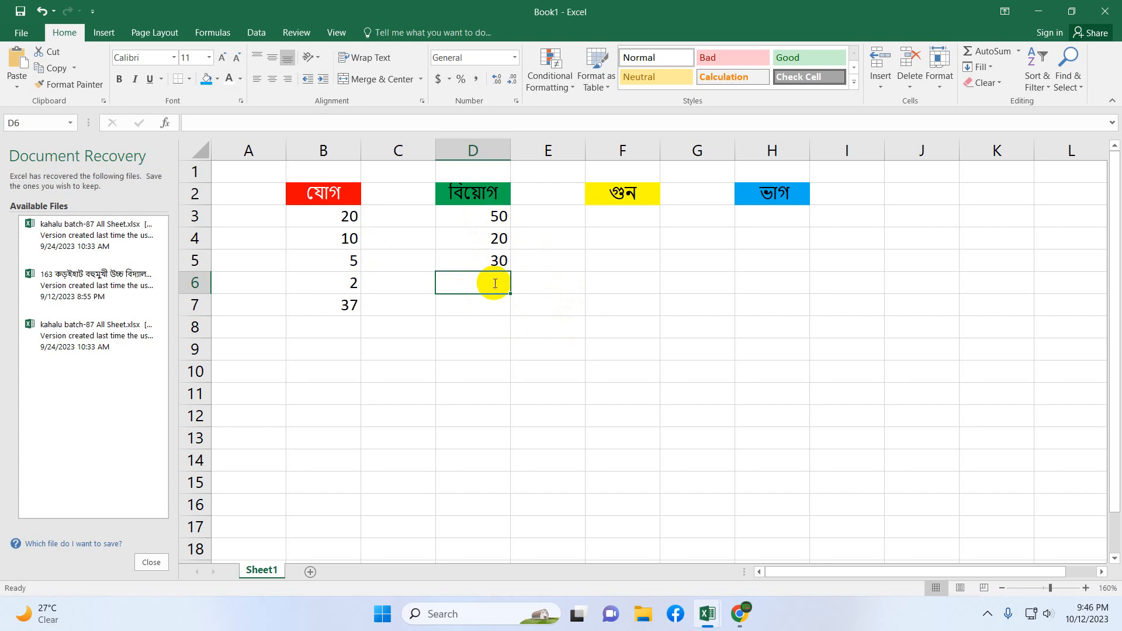
# Enter the formula =D3-D4-D5 in cell D6 to subtract both D4 and D5 from D3.
pyautogui.write('=')
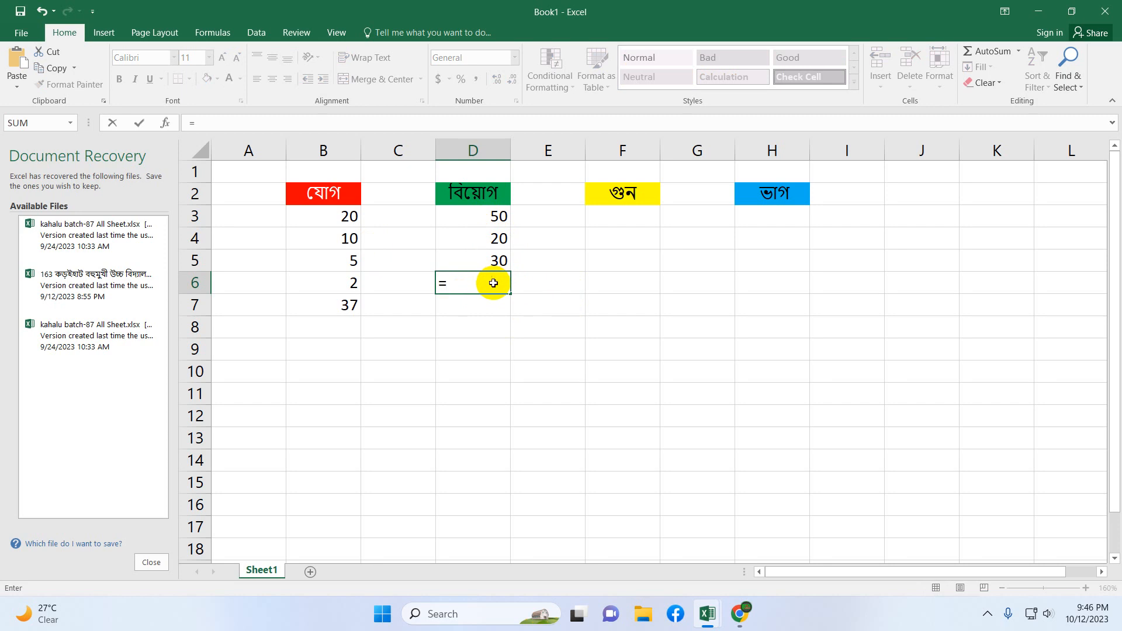
pyautogui.click(495, 216)
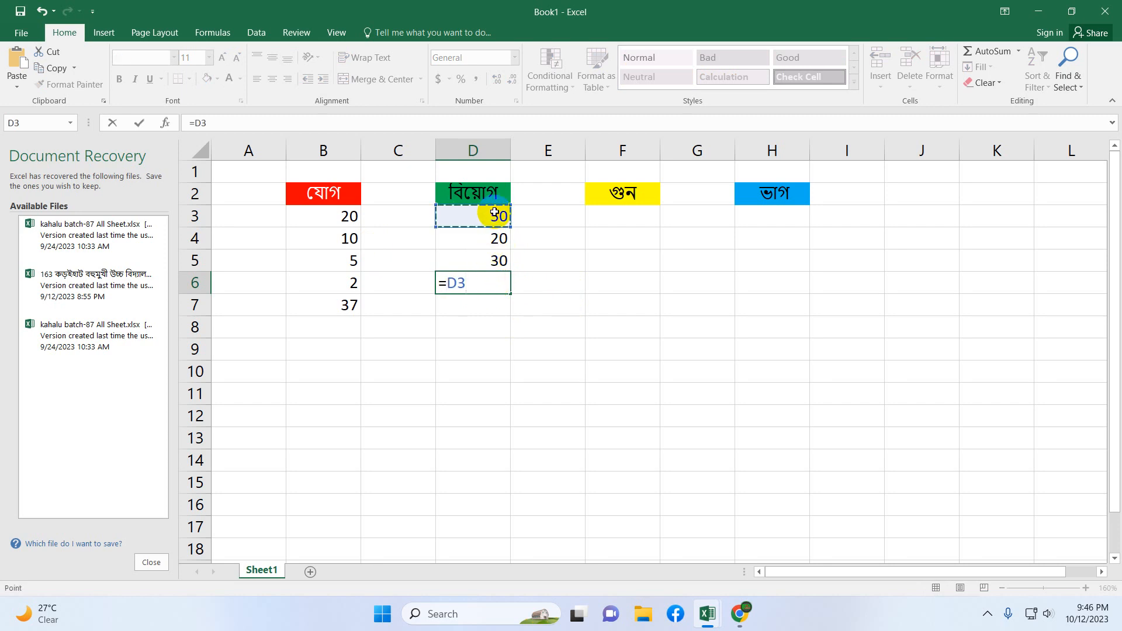
pyautogui.keyDown('shift'); pyautogui.click(504, 267); pyautogui.keyUp('shift')
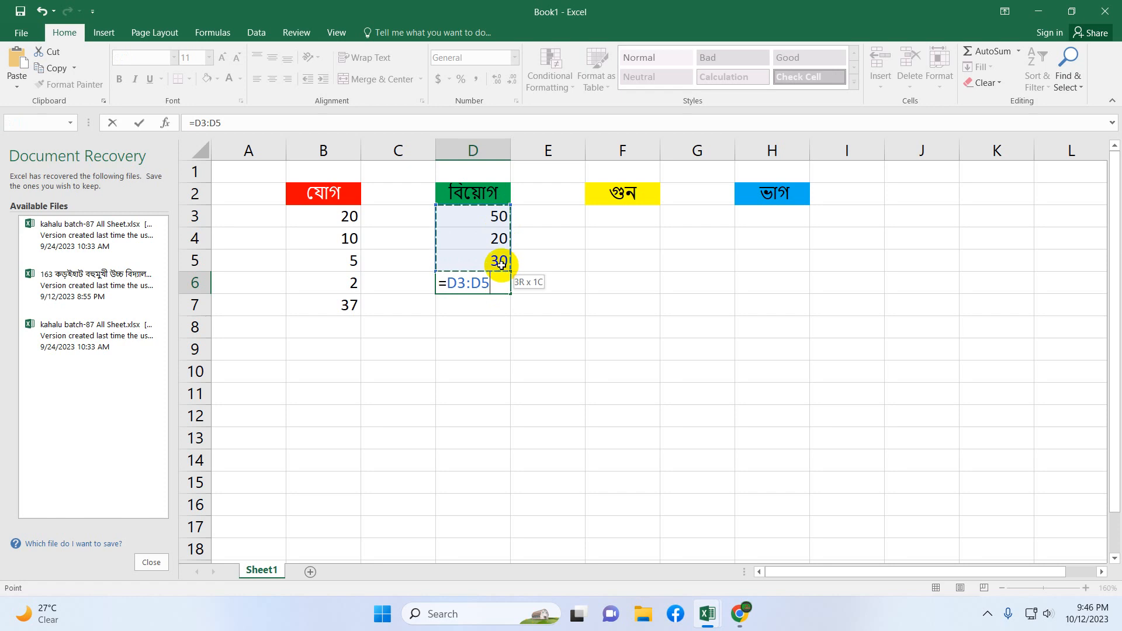
pyautogui.click(496, 225)
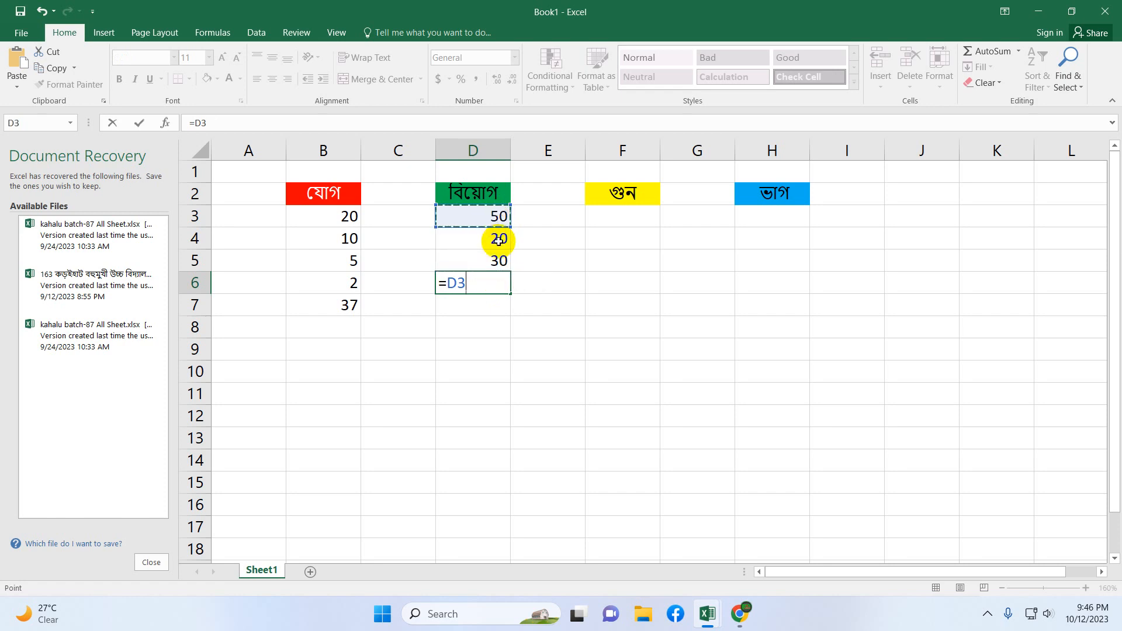
pyautogui.keyDown('shift'); pyautogui.click(498, 241); pyautogui.keyUp('shift')
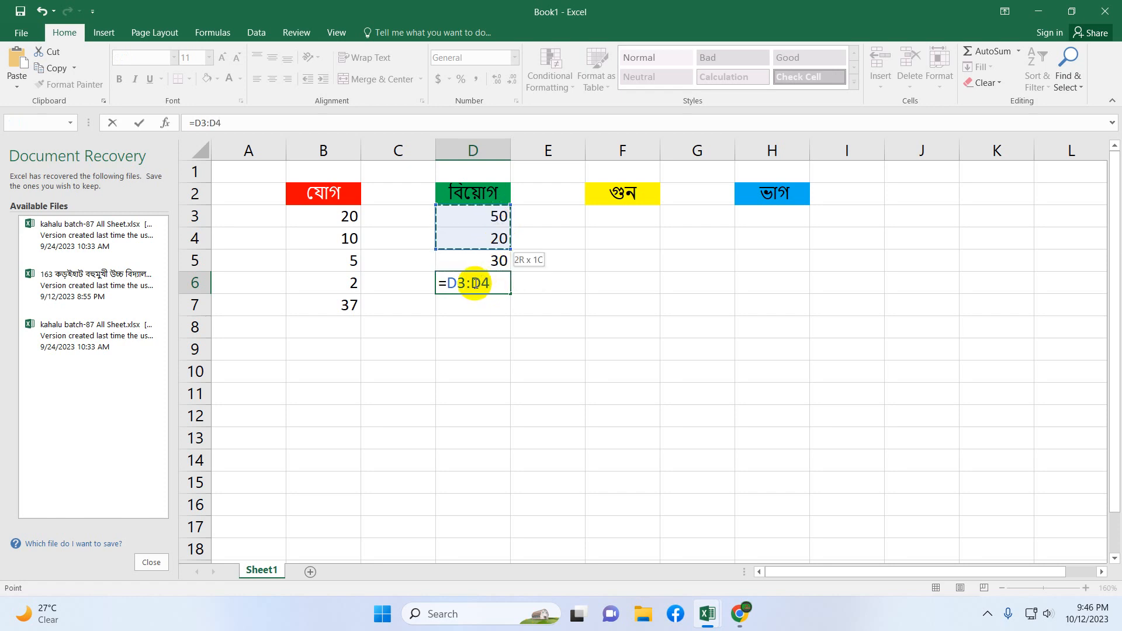
pyautogui.click(501, 216)
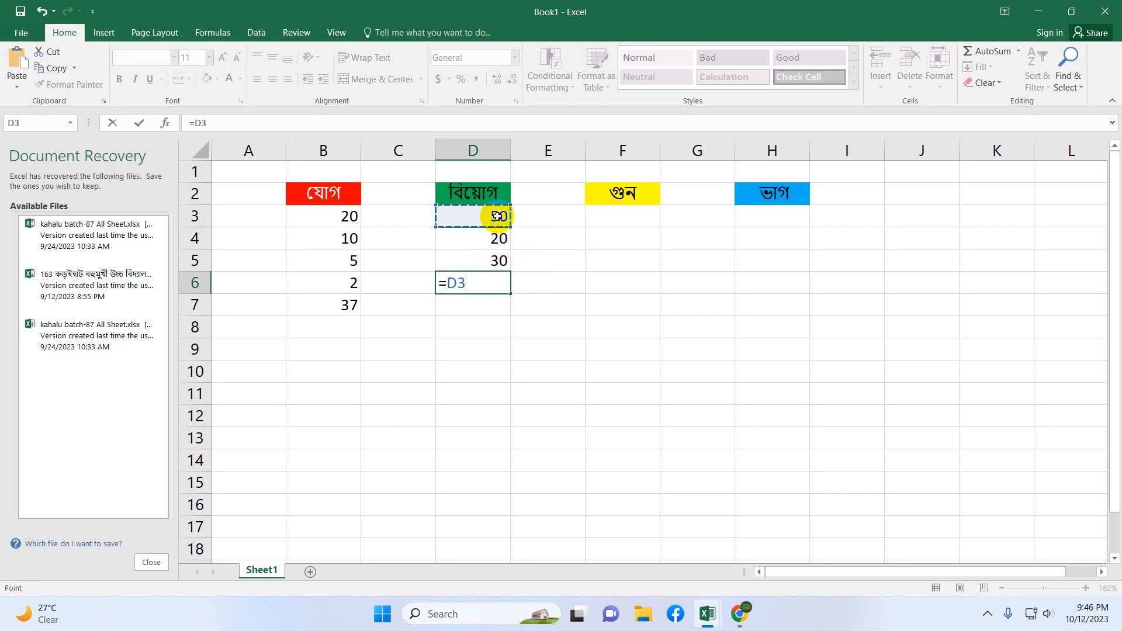
pyautogui.write('-')
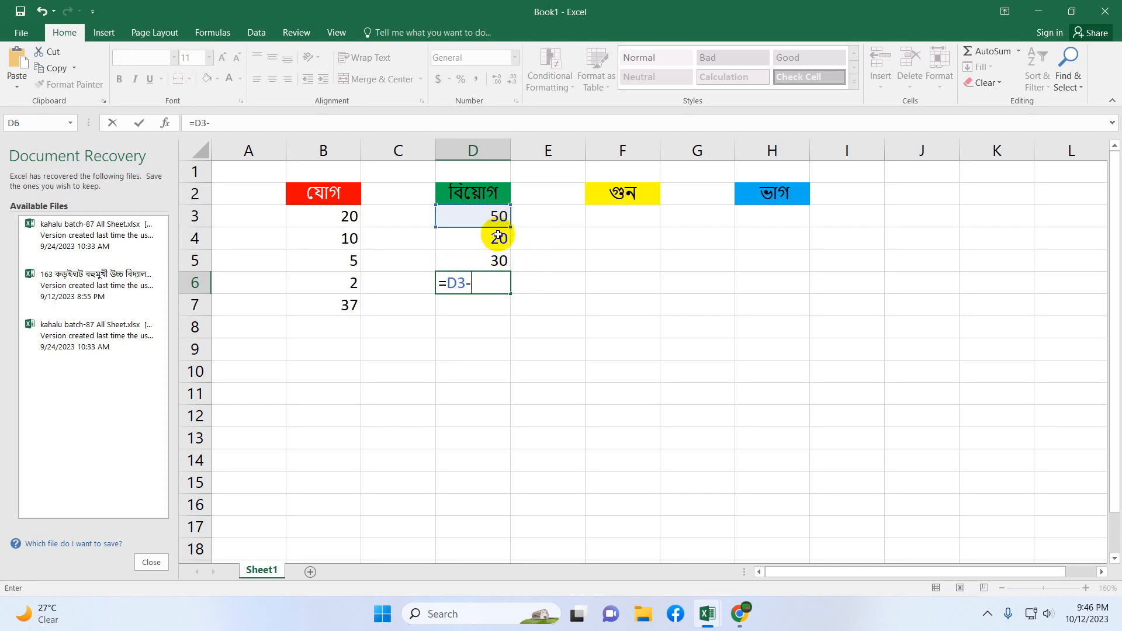
pyautogui.click(498, 241)
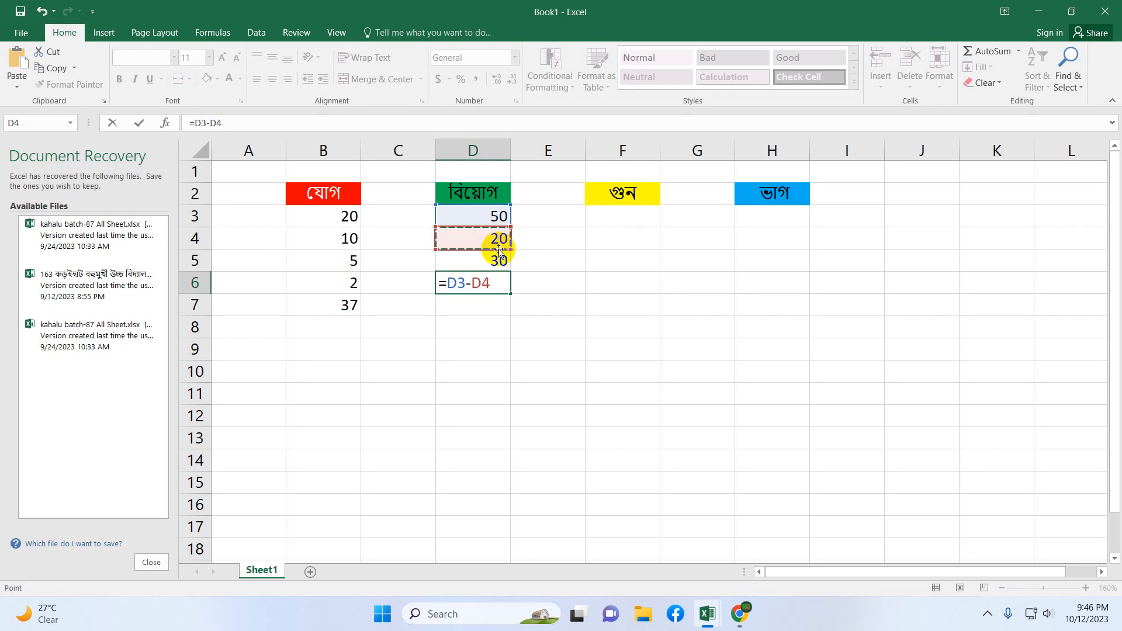
pyautogui.write('-')
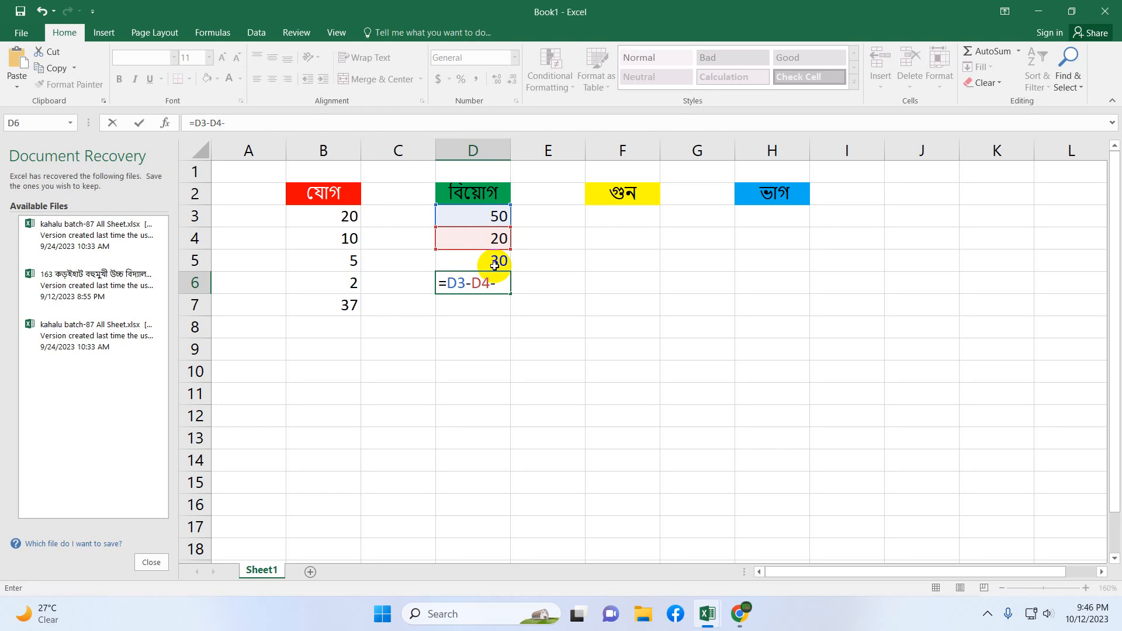
pyautogui.click(495, 266)
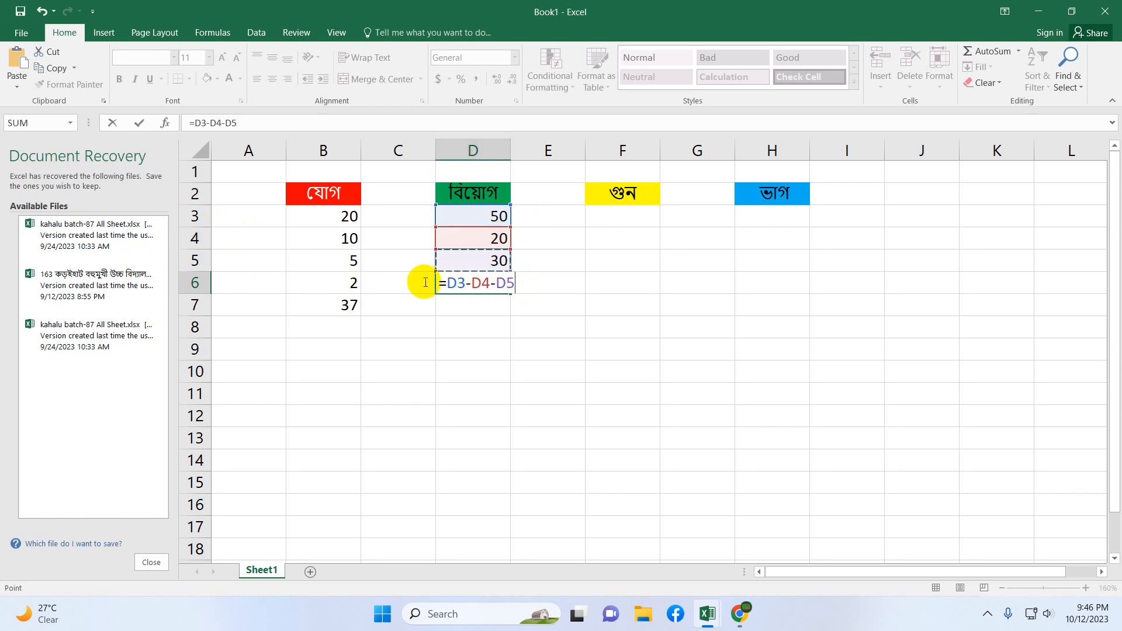
pyautogui.press('Return')
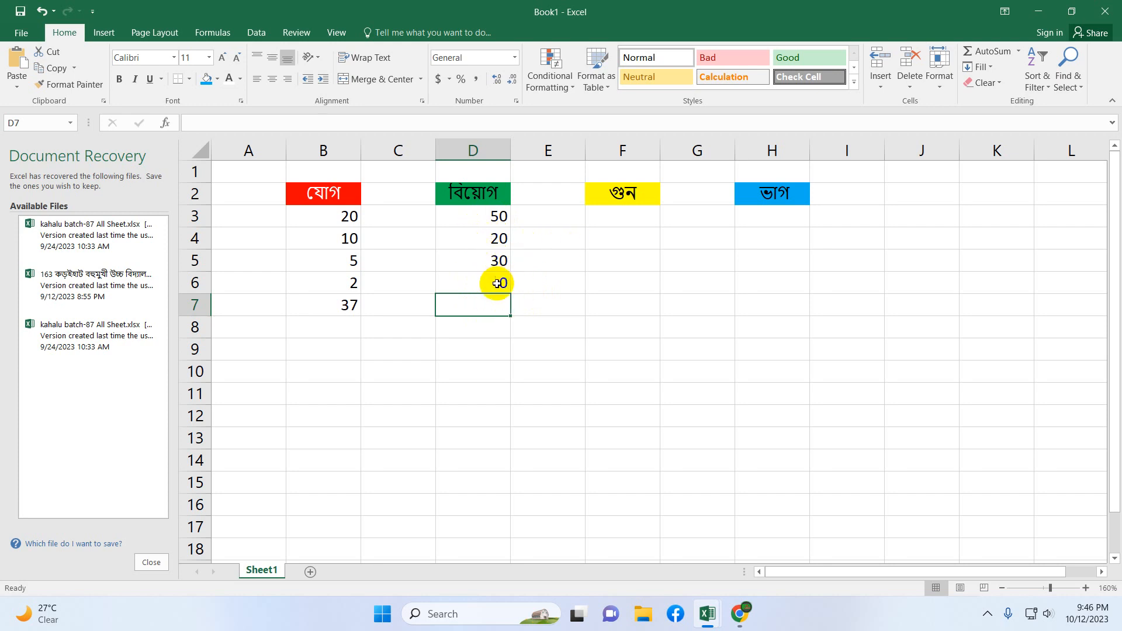
# Clear the three-cell subtraction formula from cell D6.
pyautogui.click(497, 284)
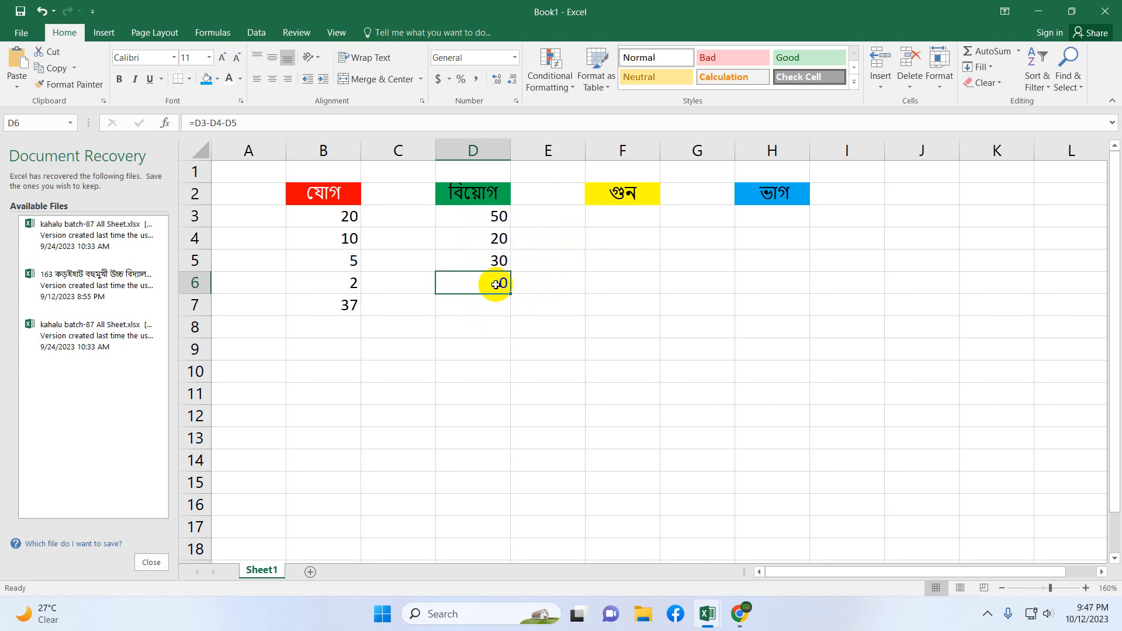
pyautogui.press('BackSpace')
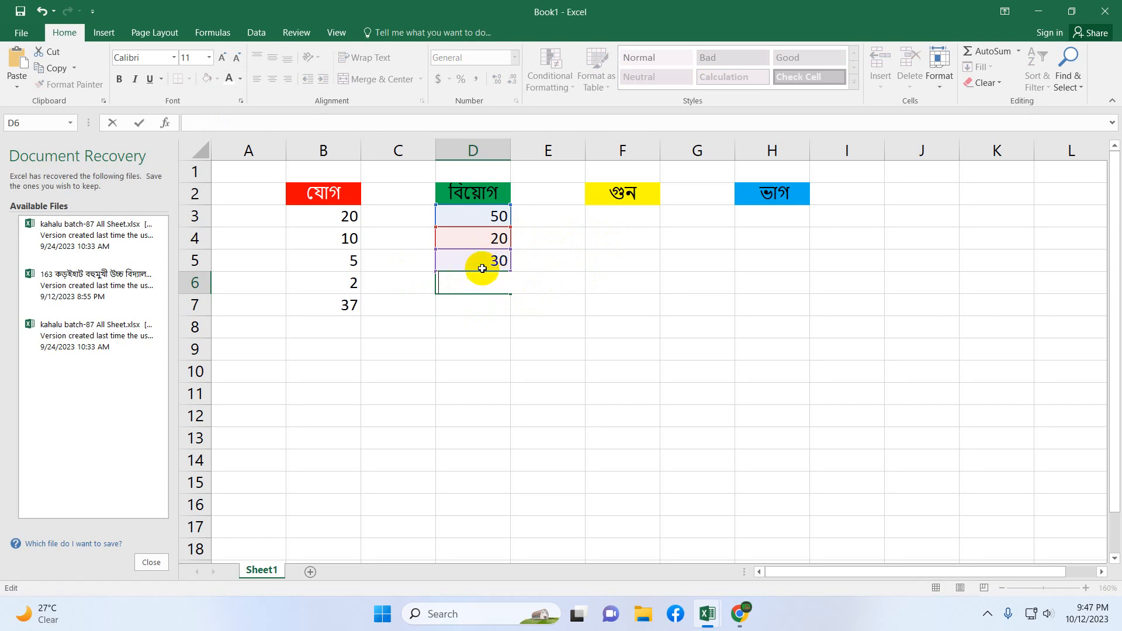
pyautogui.click(476, 241)
pyautogui.click(477, 264)
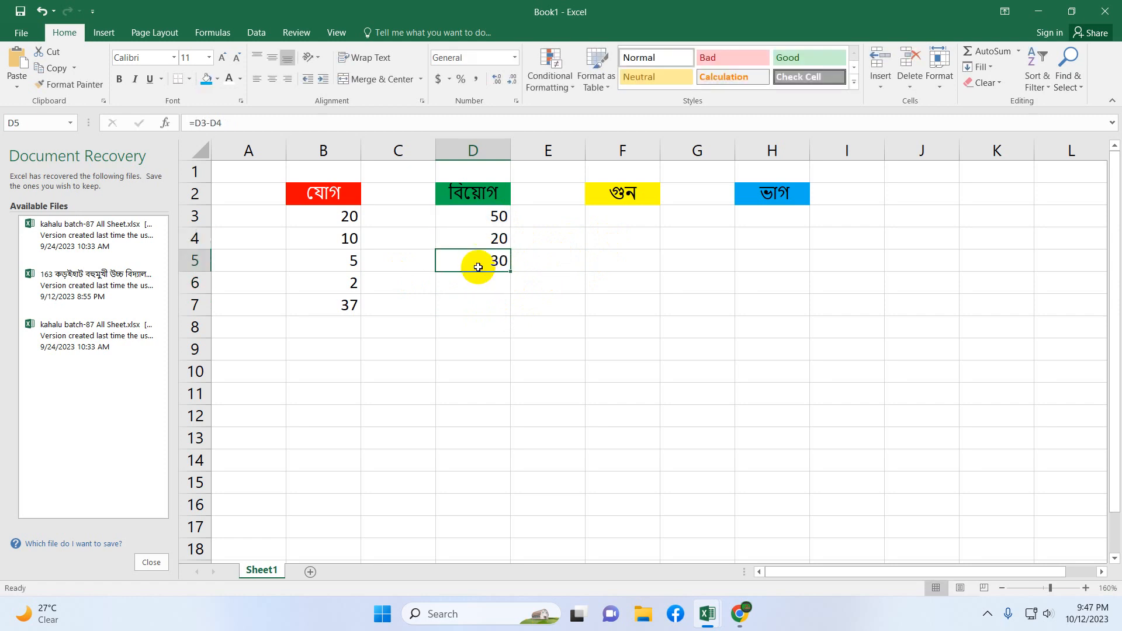
# Enter the formula =D4-D5 in cell D6 to subtract D5 from D4.
pyautogui.click(456, 298)
pyautogui.click(458, 284)
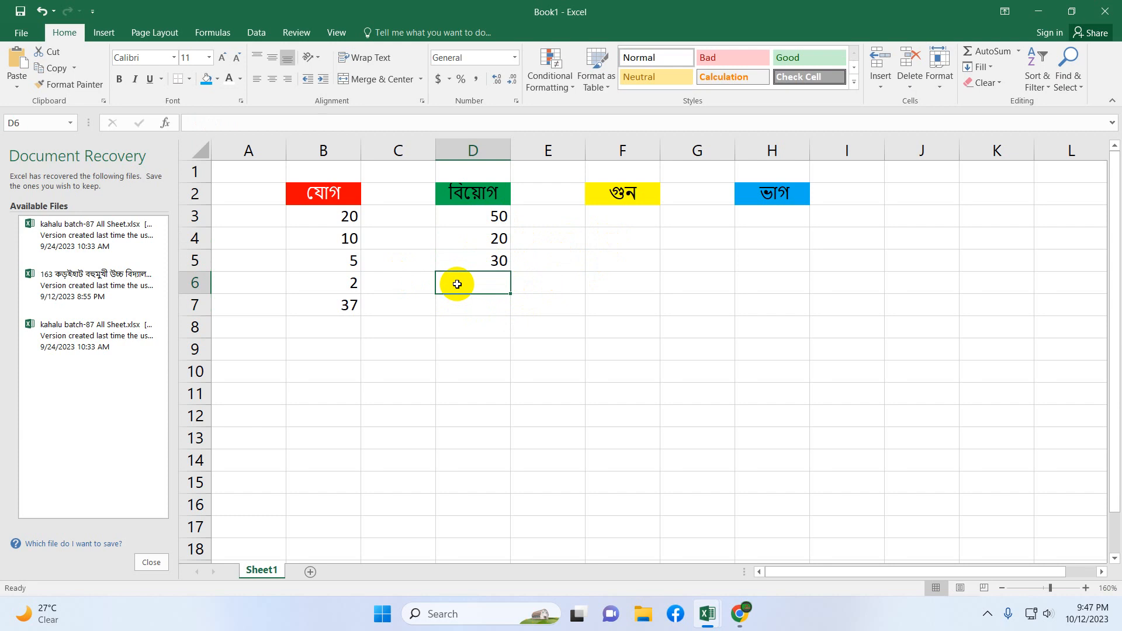
pyautogui.write('=')
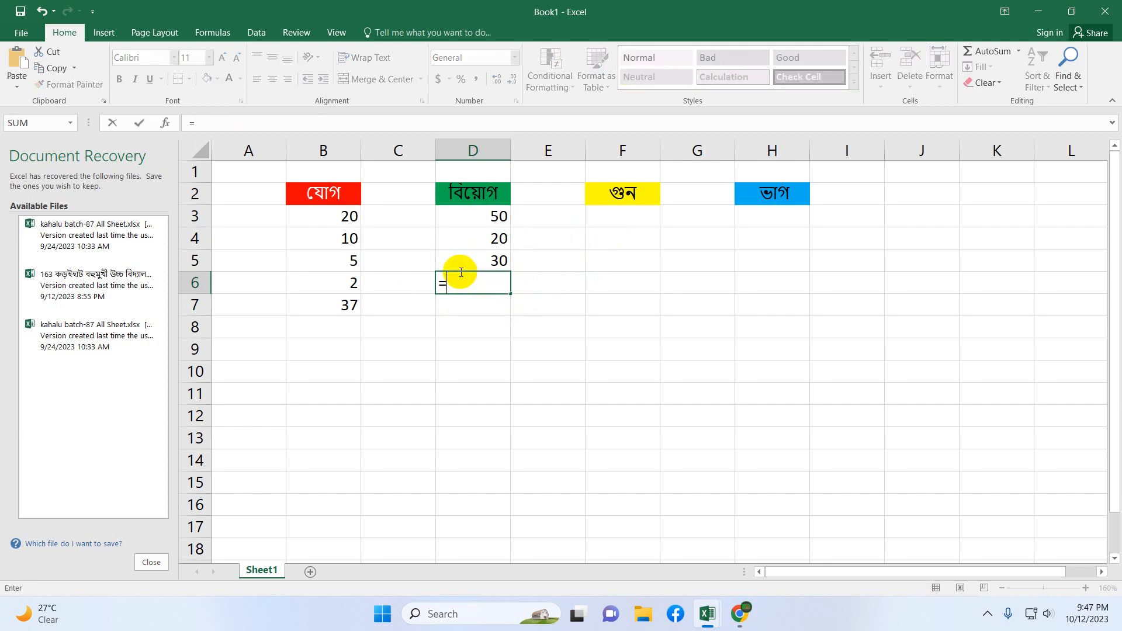
pyautogui.click(476, 241)
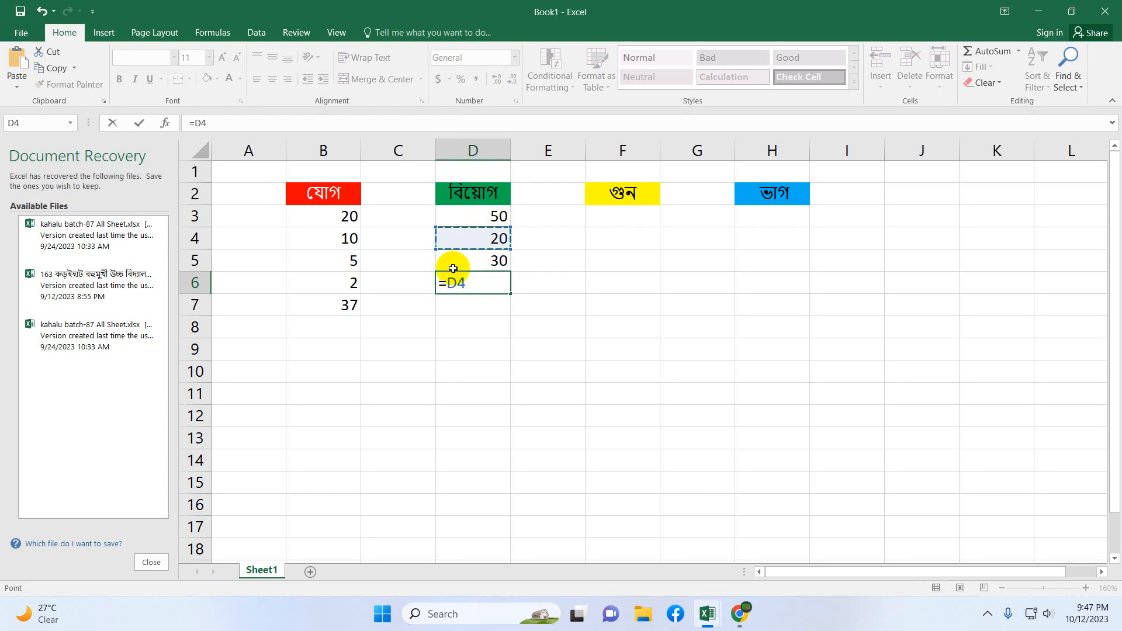
pyautogui.write('-')
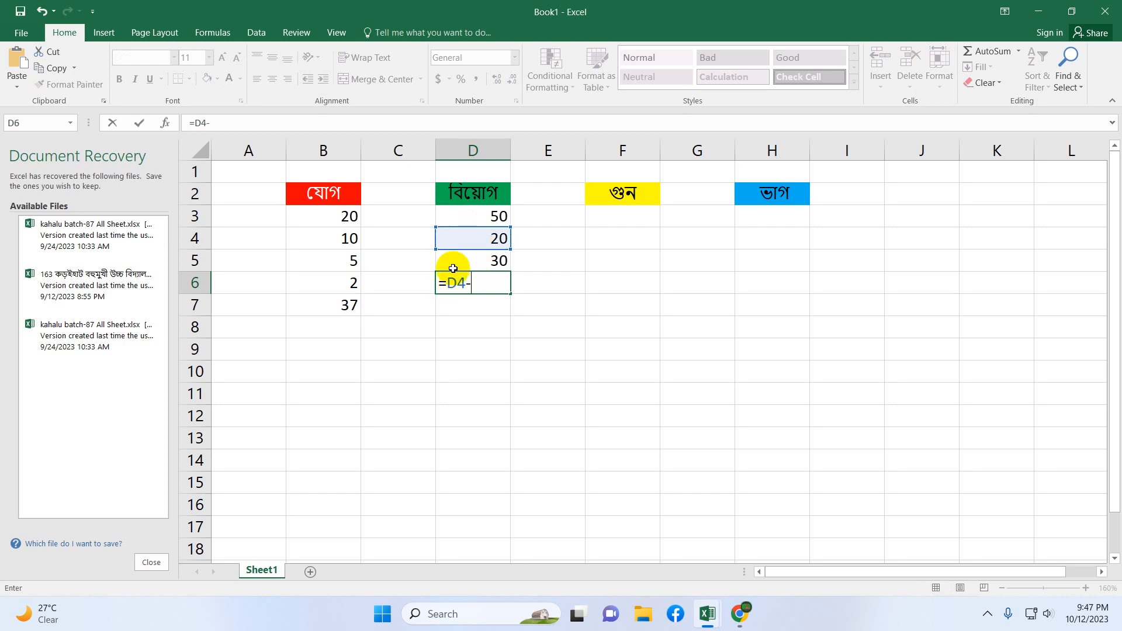
pyautogui.click(504, 264)
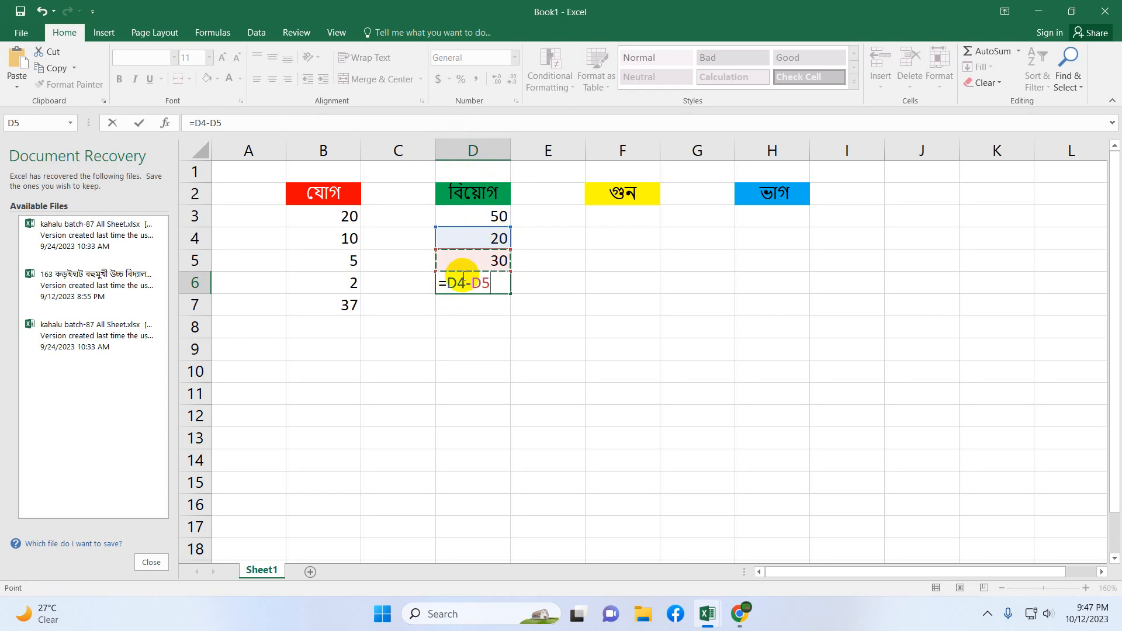
pyautogui.press('Return')
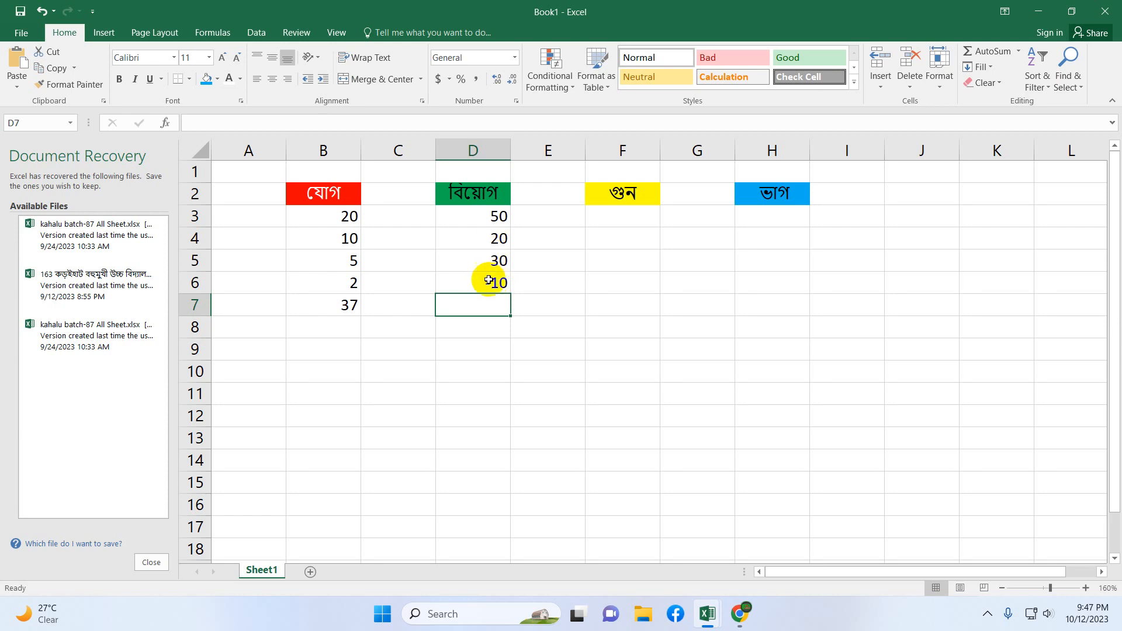
# Enter 10 in cell F3 and 2 in cell F4 under the গুন heading.
pyautogui.click(618, 220)
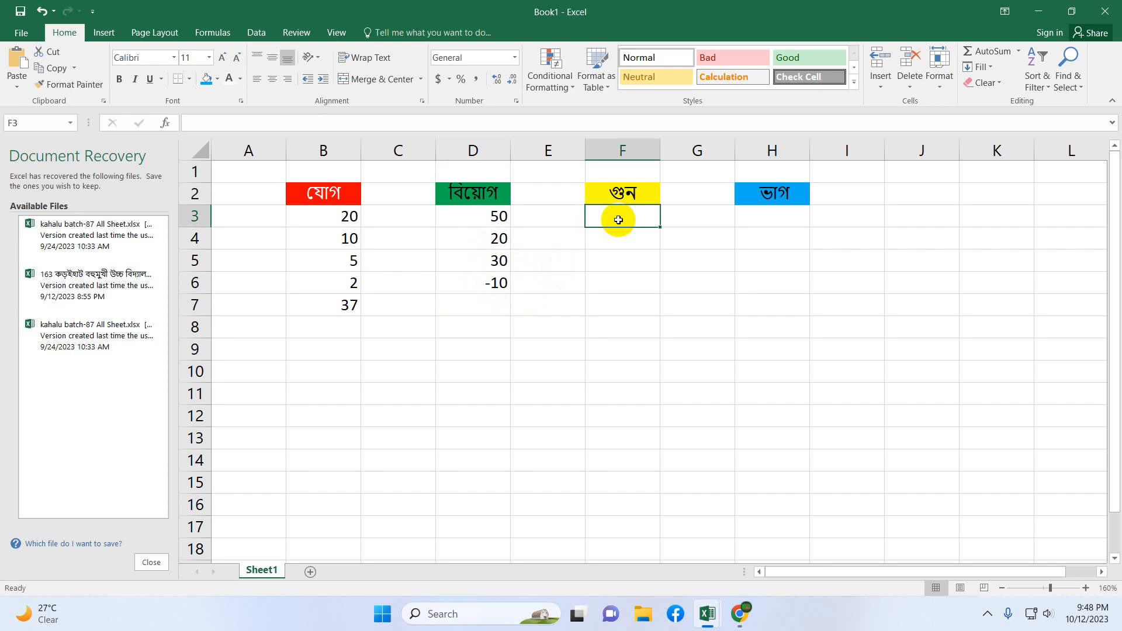
pyautogui.write('10')
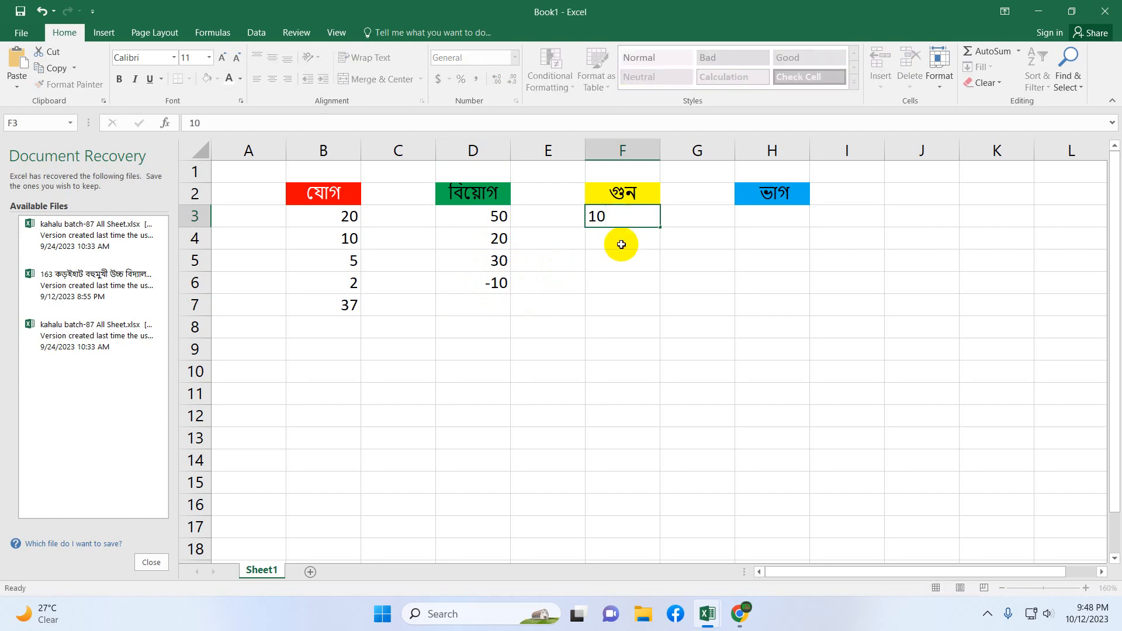
pyautogui.click(621, 244)
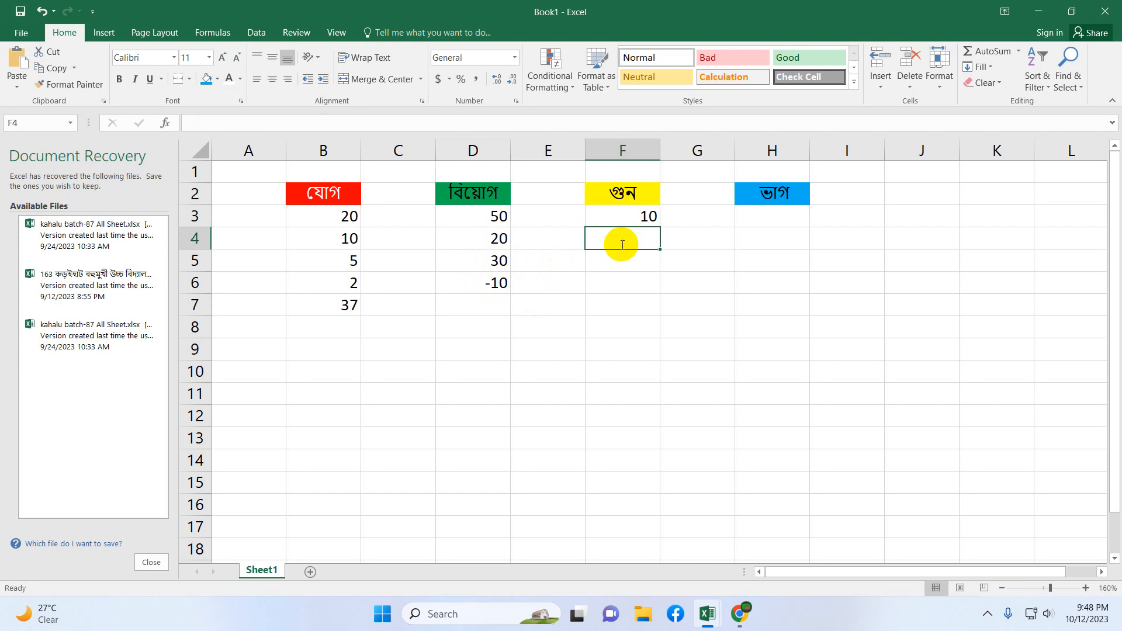
pyautogui.write('2')
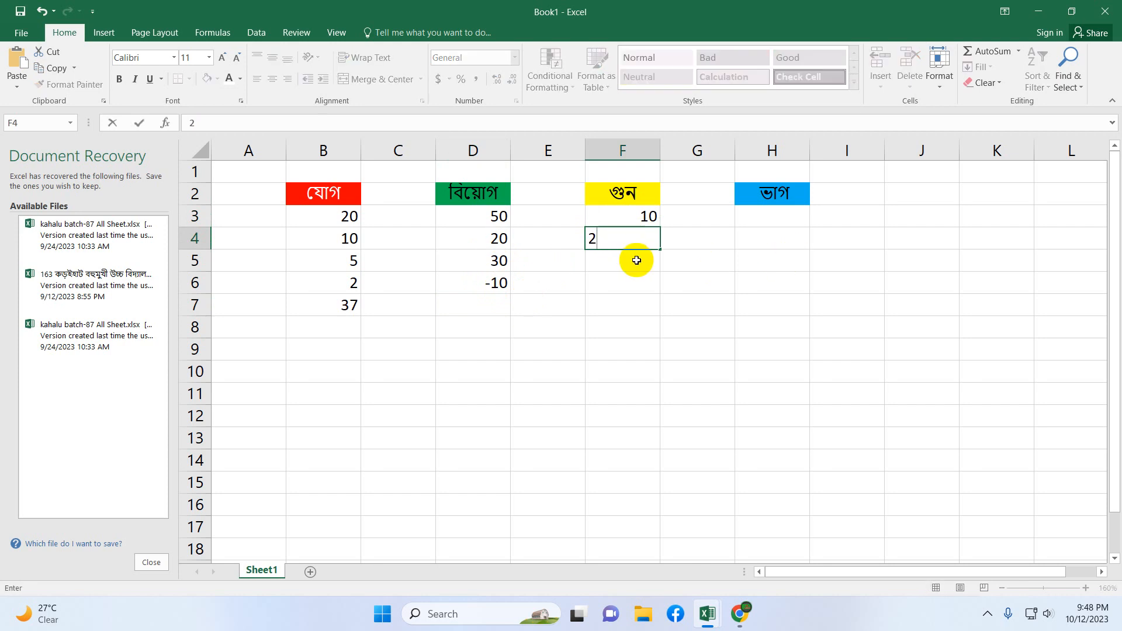
# Enter the formula =F3*F4 in cell F5 to multiply the two গুন numbers.
pyautogui.click(625, 263)
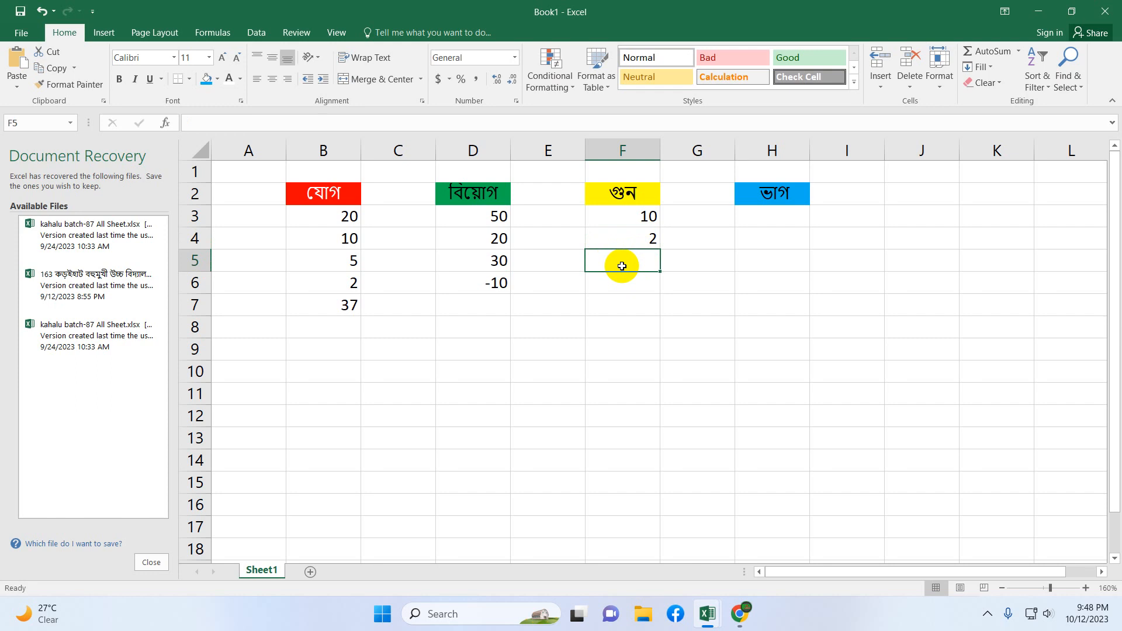
pyautogui.write('=')
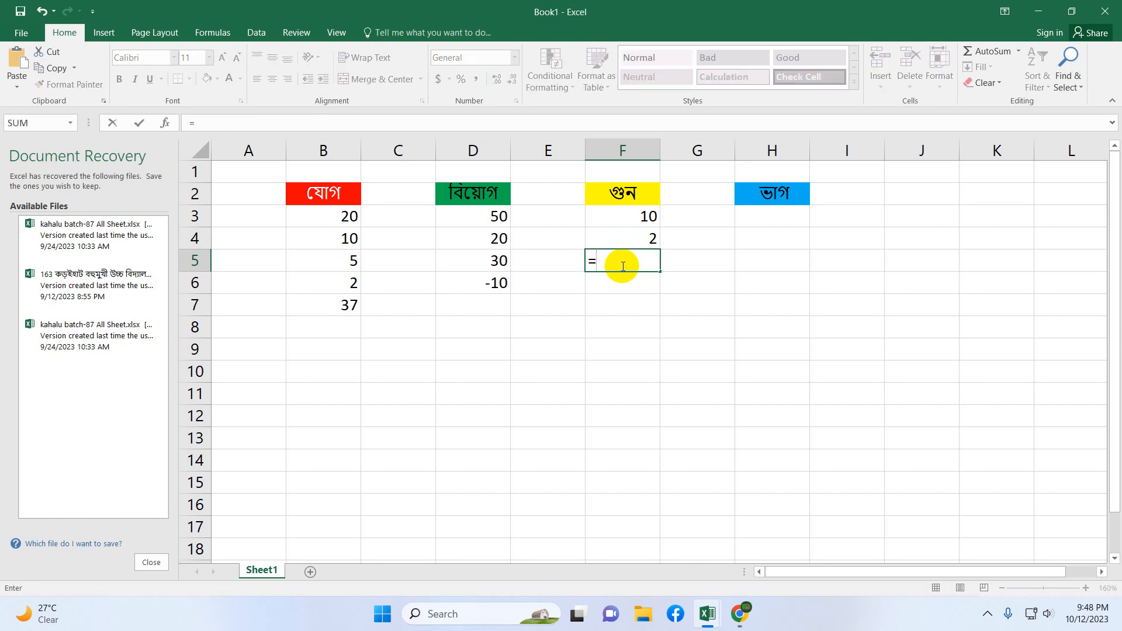
pyautogui.click(647, 217)
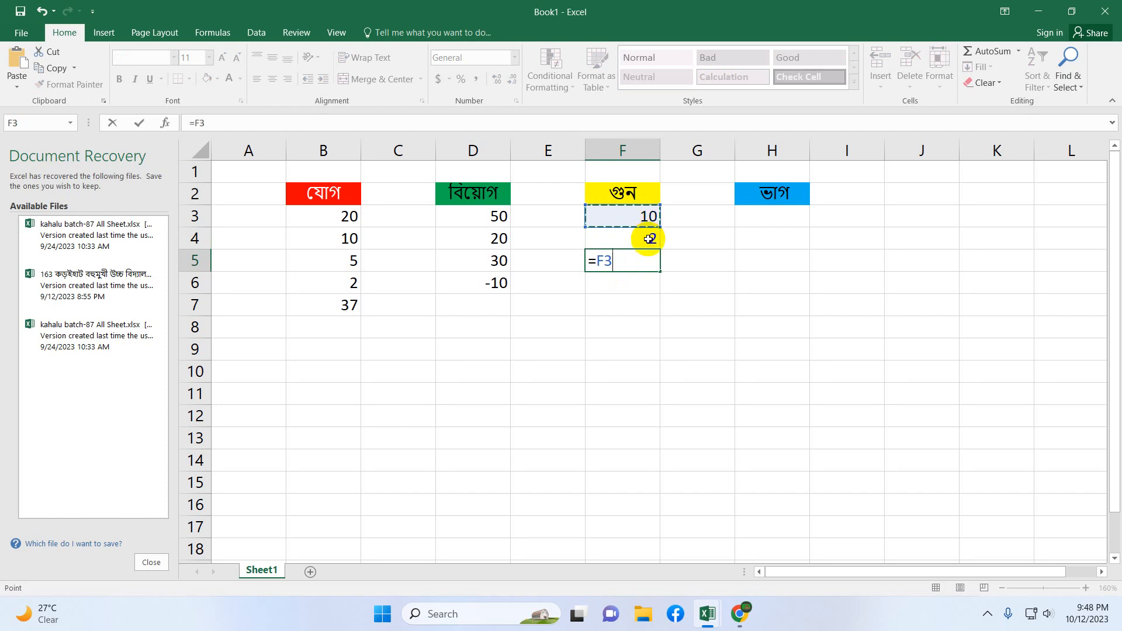
pyautogui.keyDown('shift'); pyautogui.click(649, 238); pyautogui.keyUp('shift')
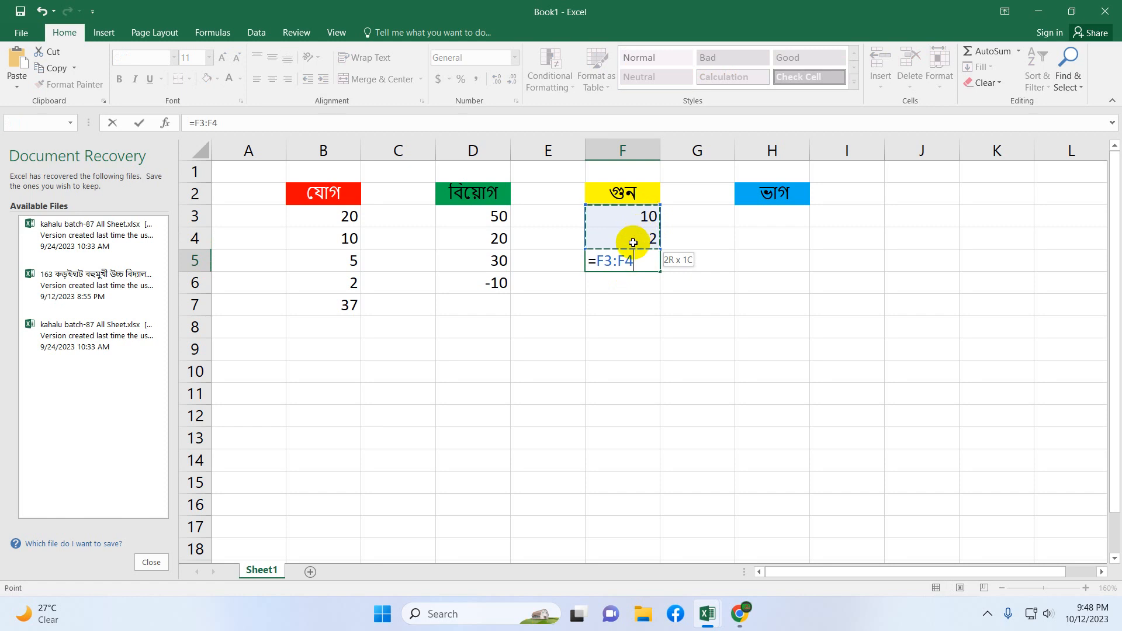
pyautogui.hotkey('ctrl', 'z')
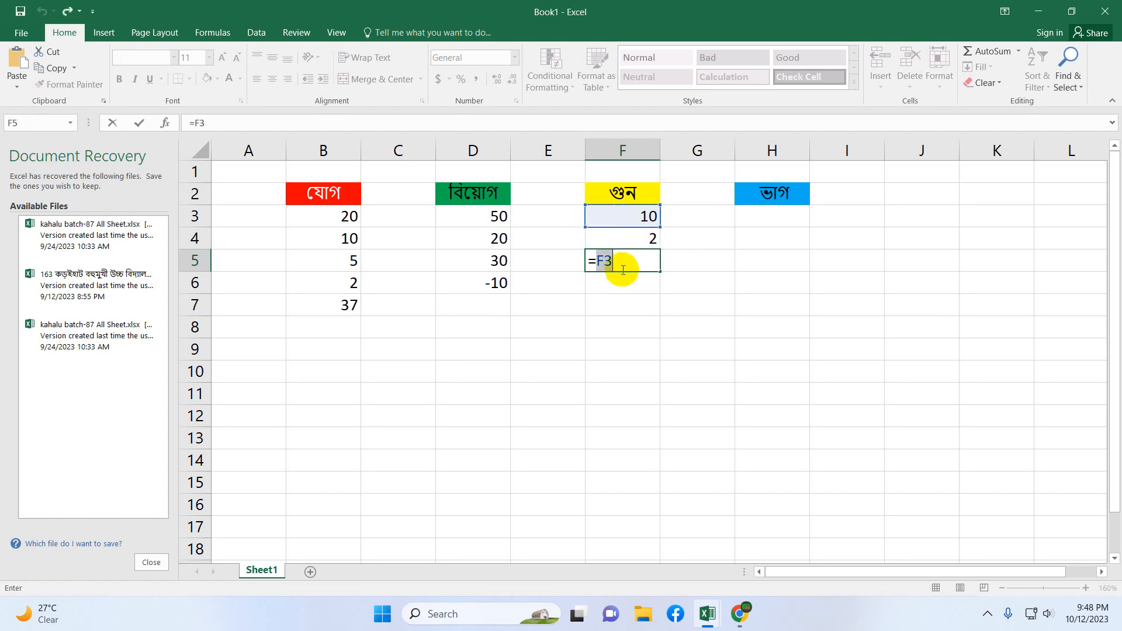
pyautogui.click(621, 260)
pyautogui.write('*')
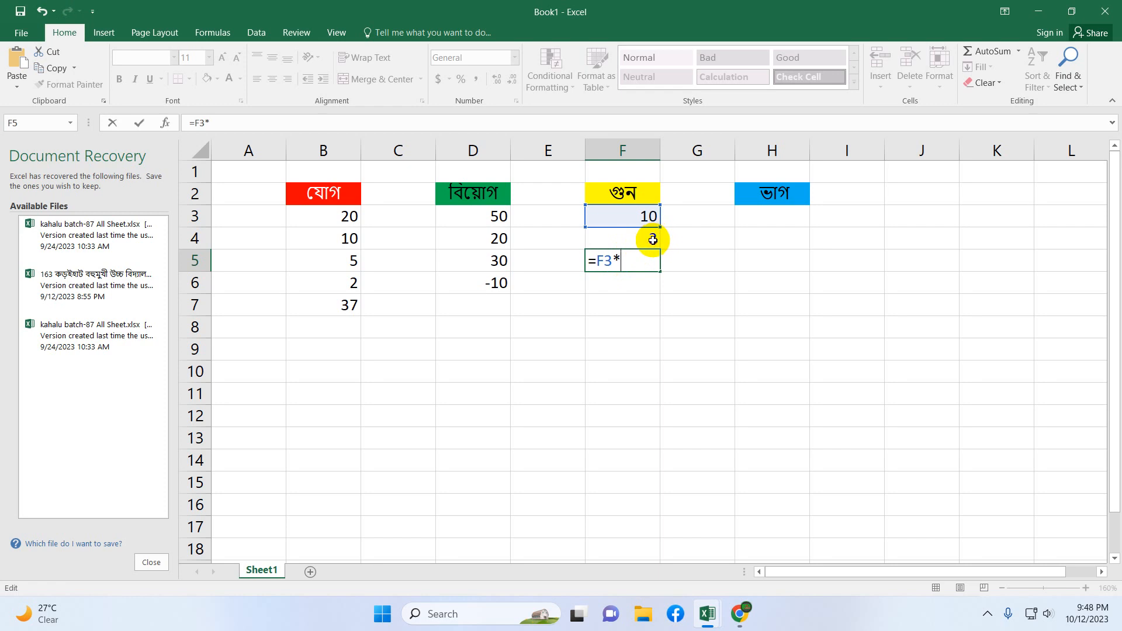
pyautogui.click(657, 237)
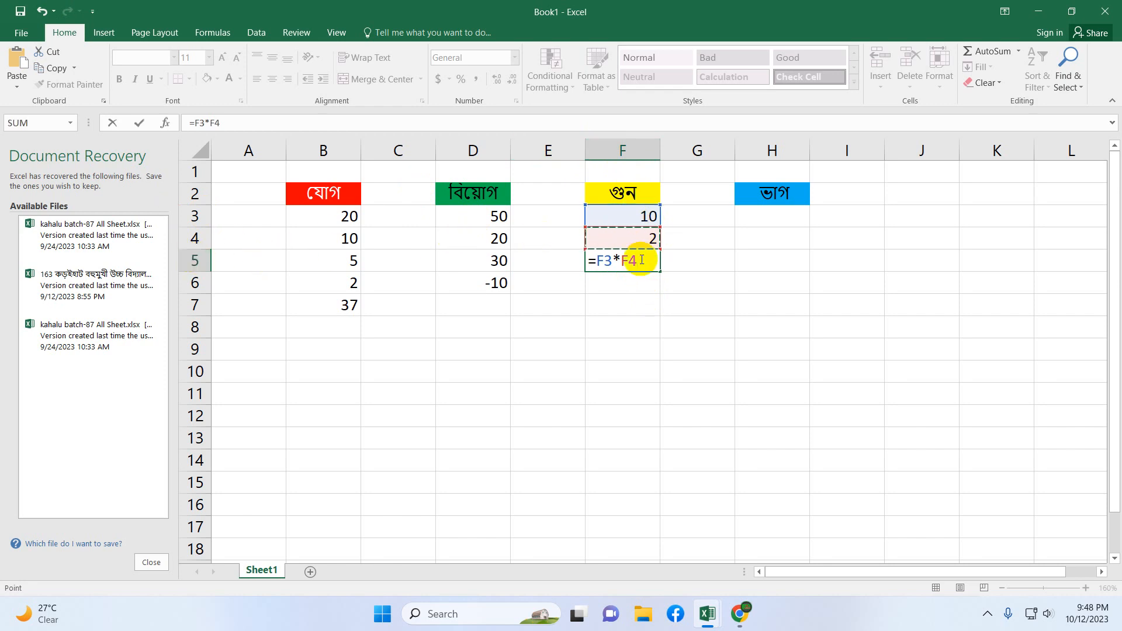
pyautogui.press('Return')
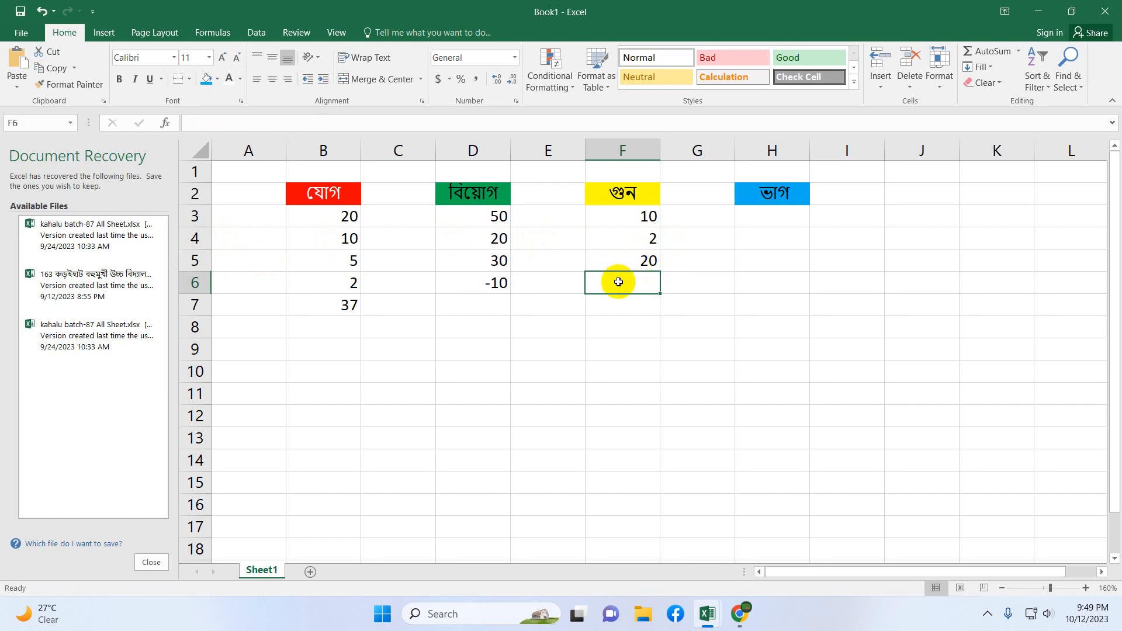
# Enter the formula =F3*F4*F5 in cell F6 to multiply all three cells above it.
pyautogui.write('=')
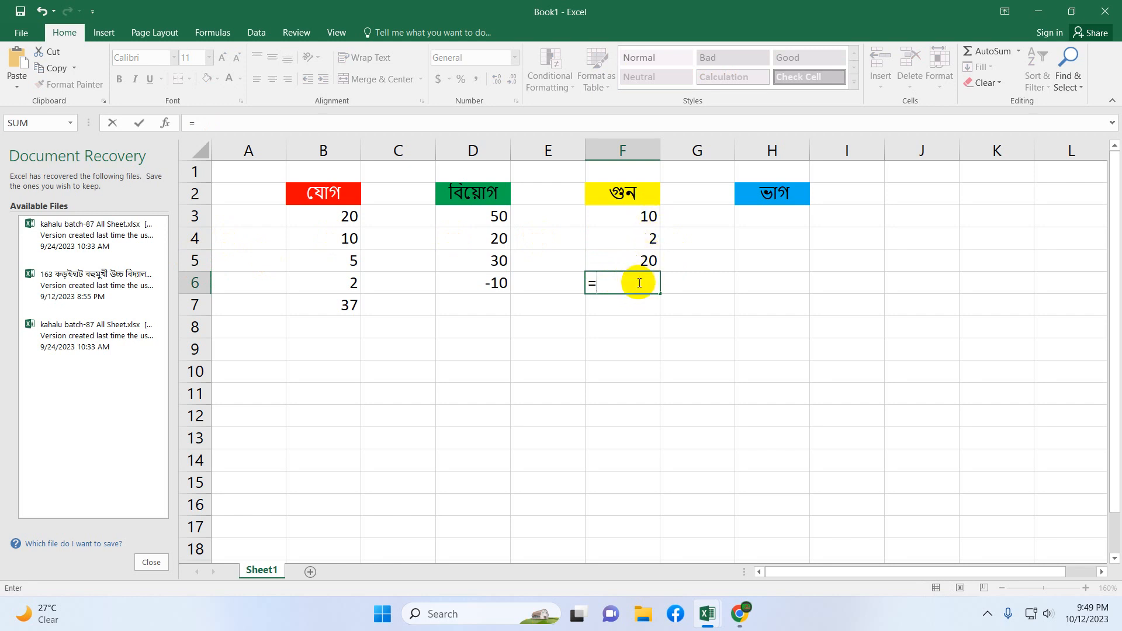
pyautogui.press('BackSpace')
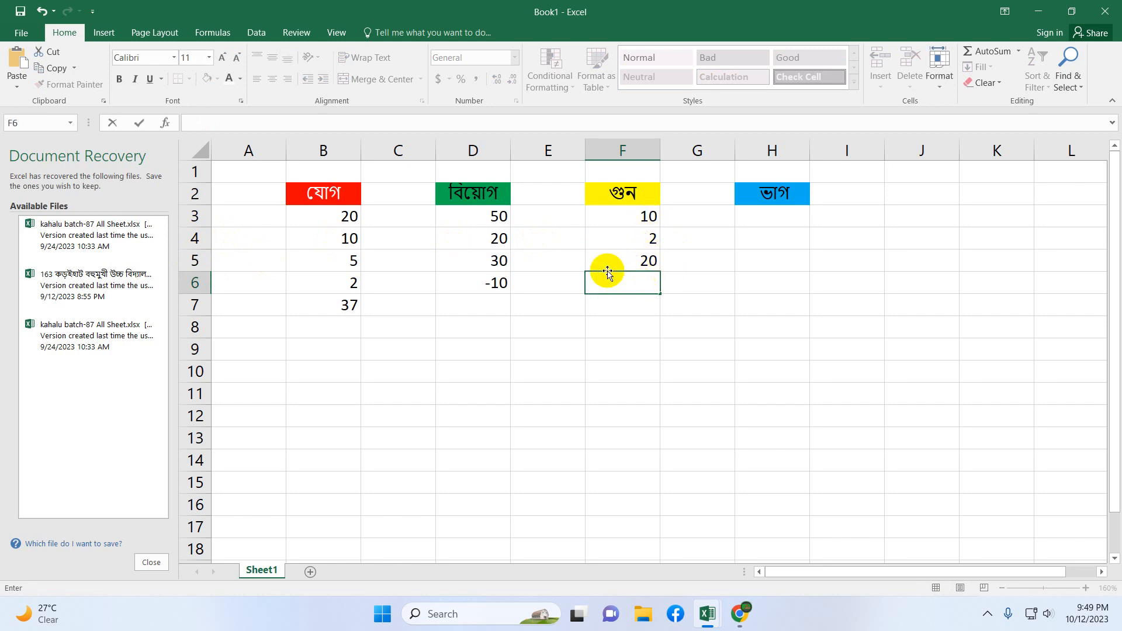
pyautogui.write('=')
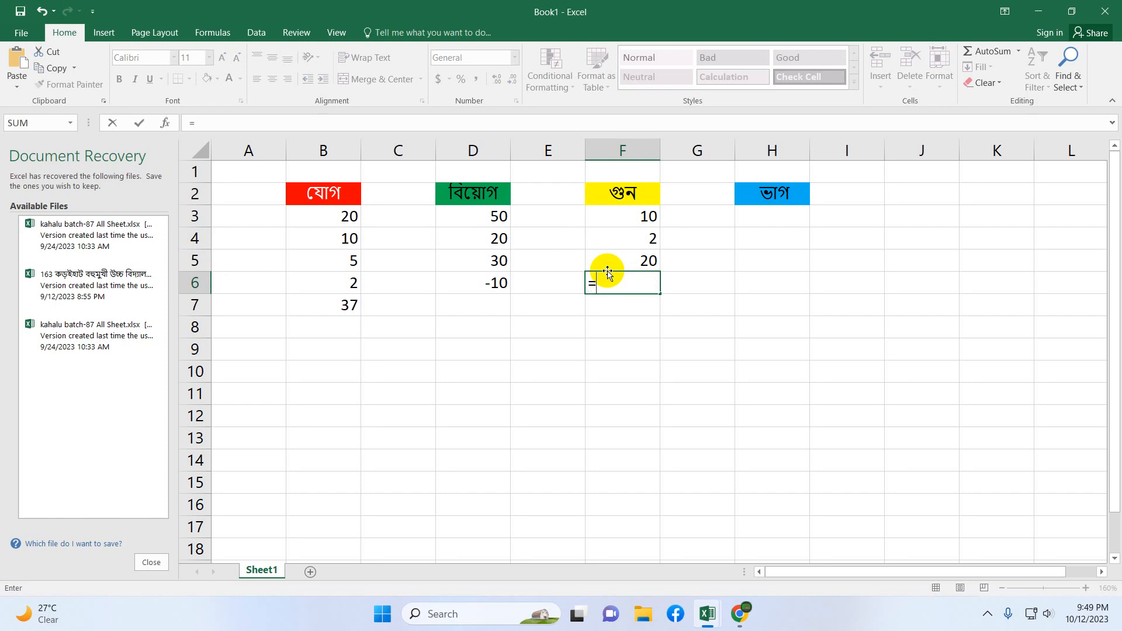
pyautogui.click(627, 215)
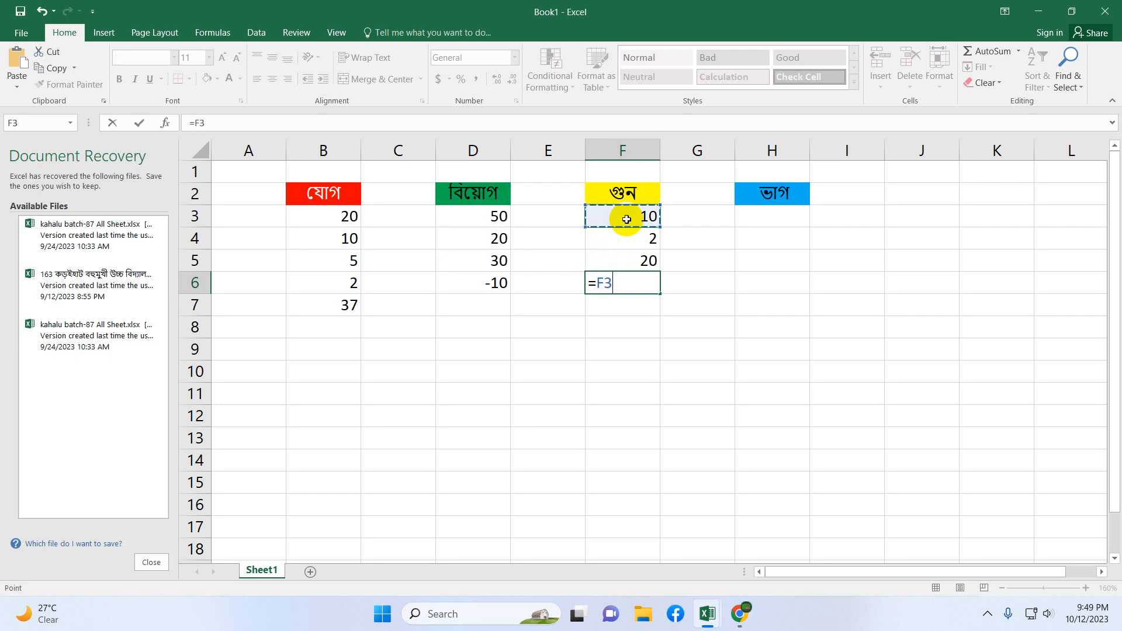
pyautogui.write('*')
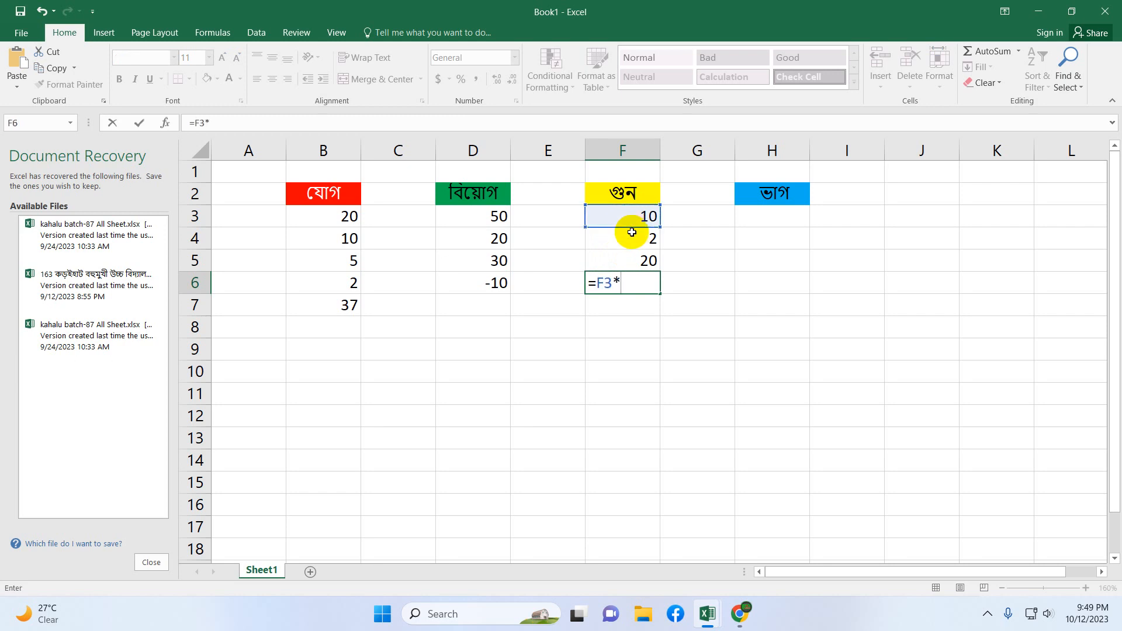
pyautogui.click(635, 241)
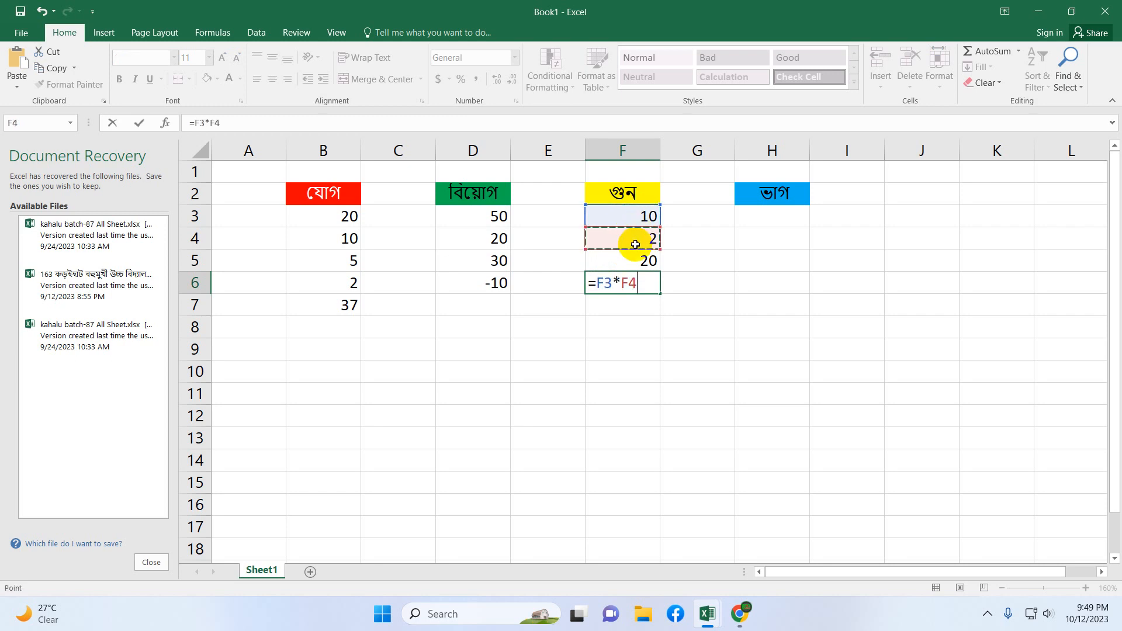
pyautogui.write('*')
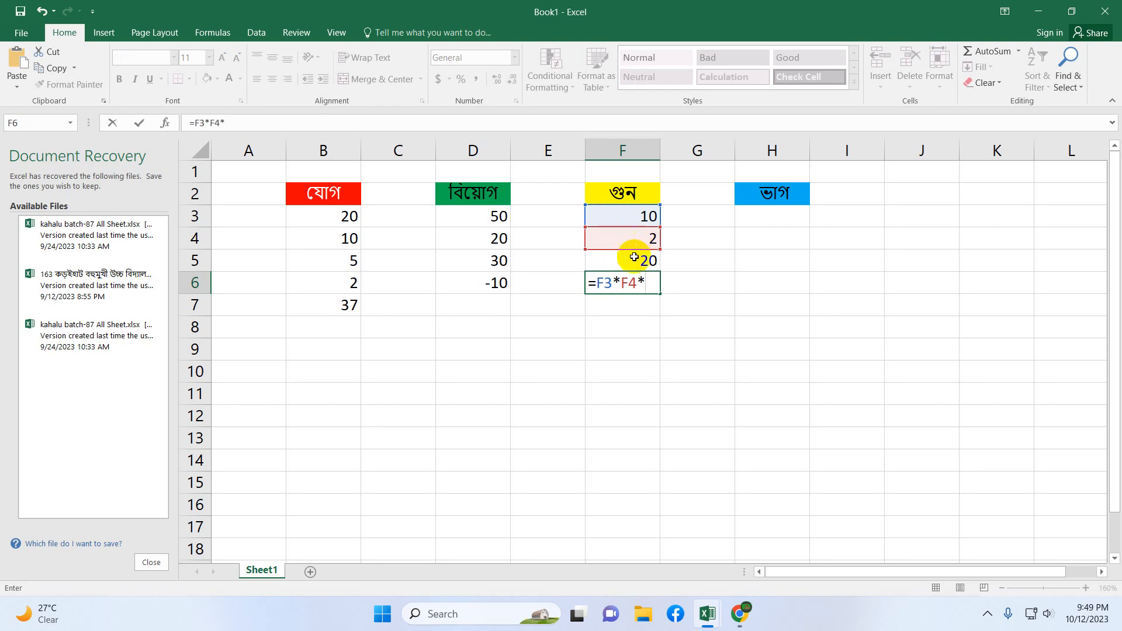
pyautogui.click(634, 260)
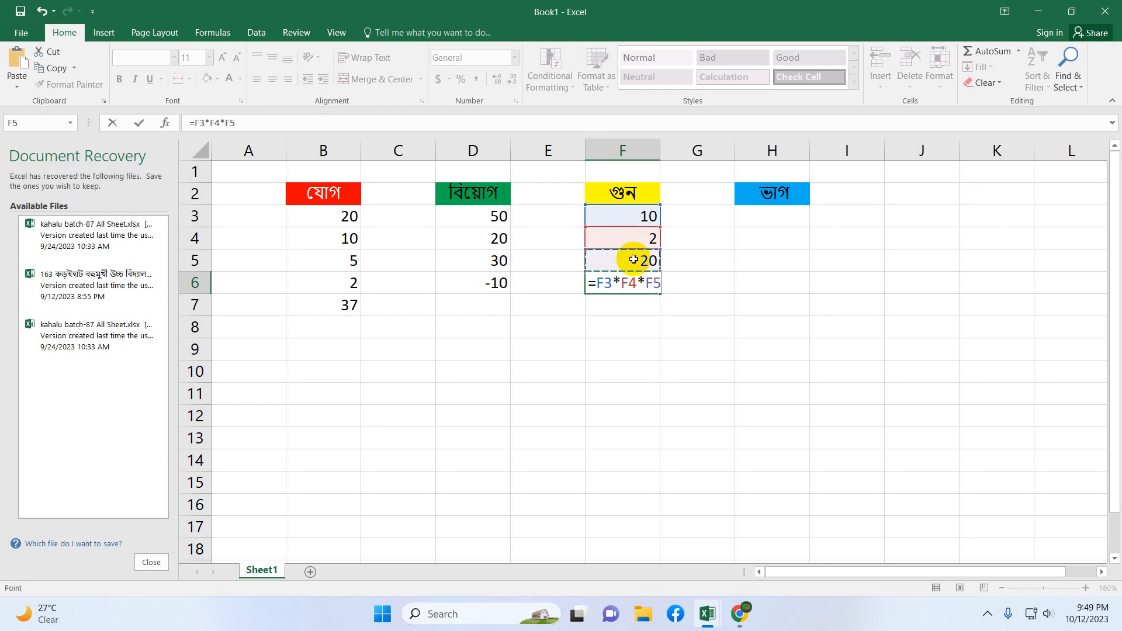
pyautogui.press('Return')
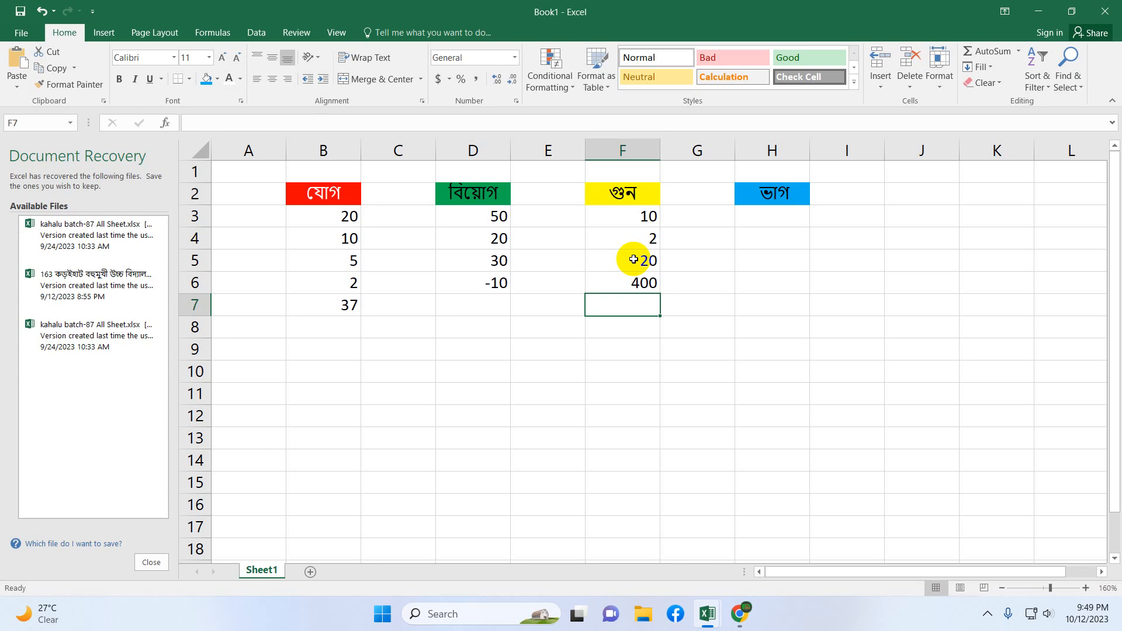
# Enter 20 in cell H3 and 4 in cell H4 under the ভাগ heading.
pyautogui.click(766, 213)
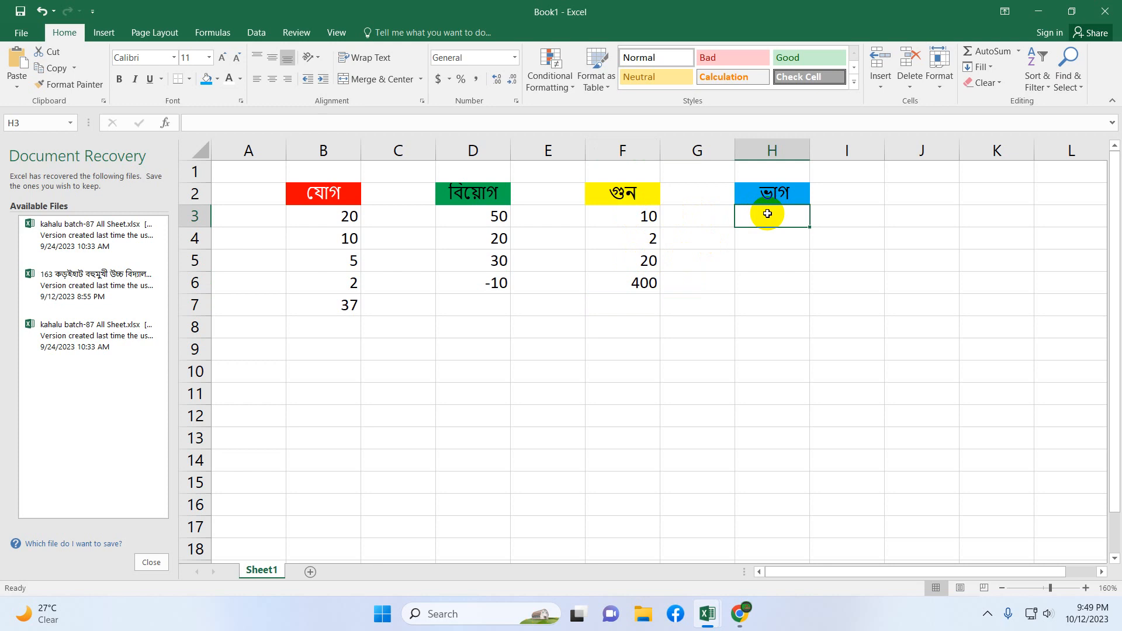
pyautogui.write('20')
pyautogui.press('Return')
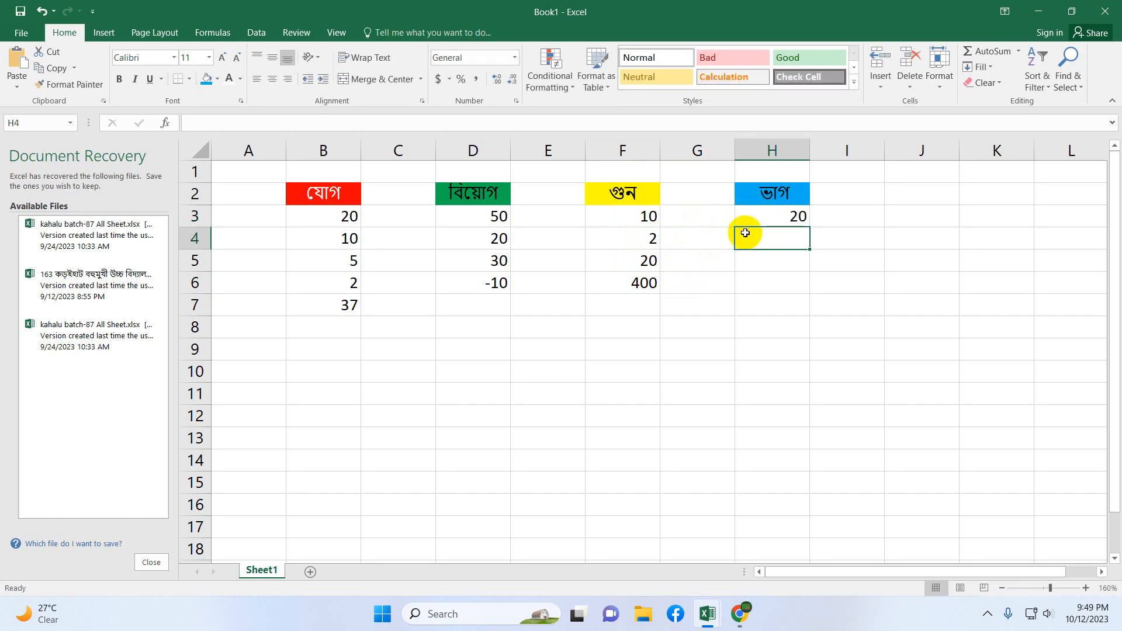
pyautogui.write('4')
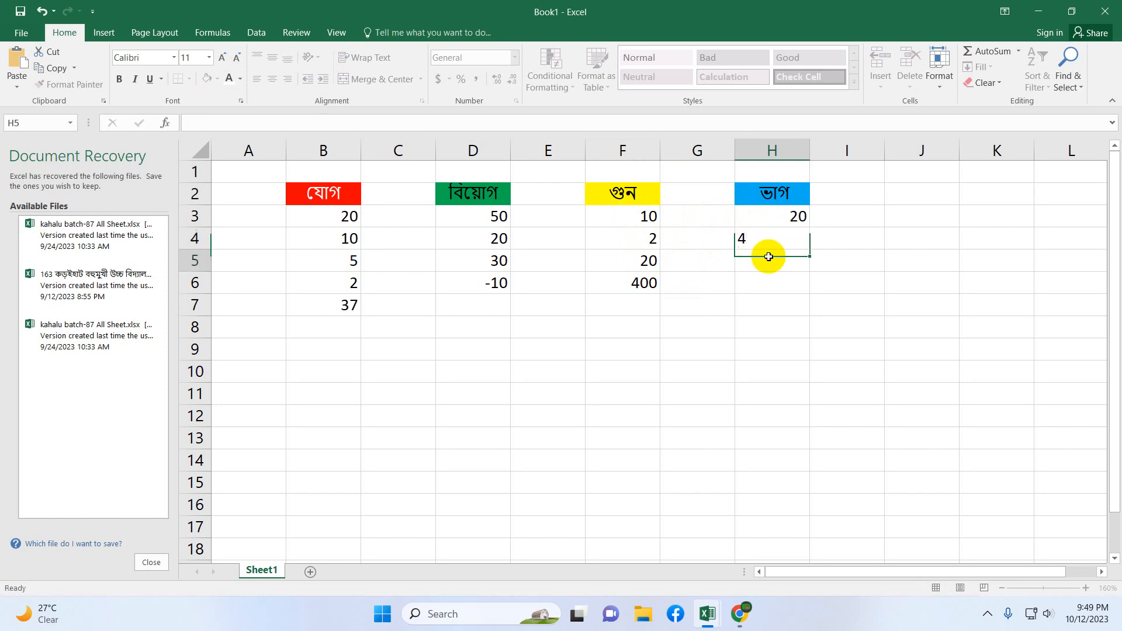
pyautogui.click(769, 258)
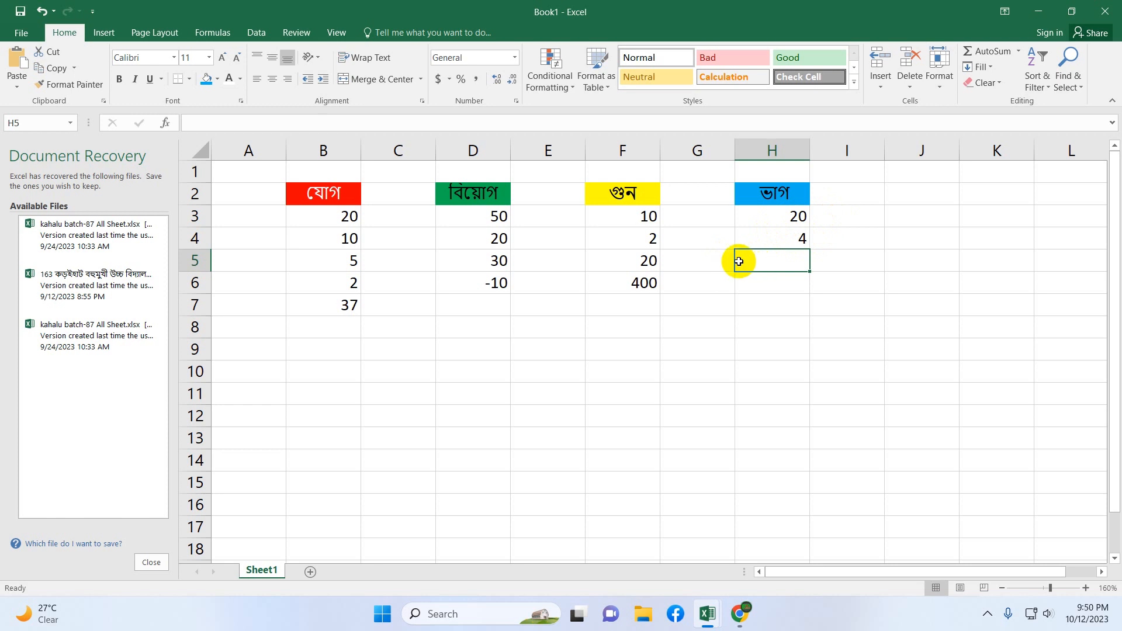
pyautogui.write('=')
pyautogui.click(805, 216)
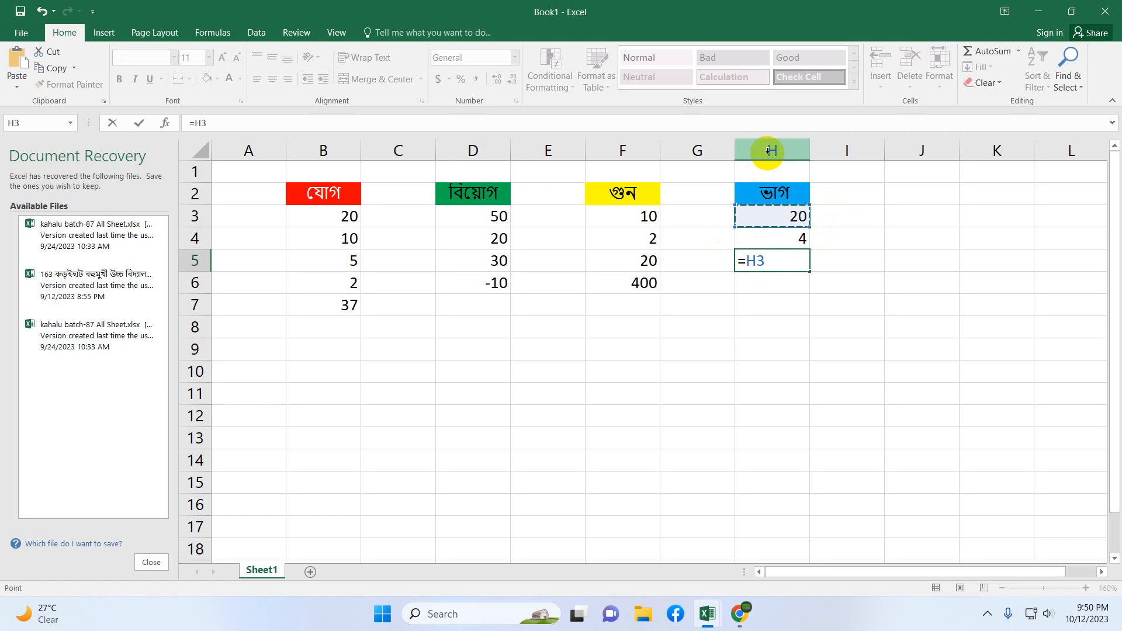
pyautogui.press('BackSpace')
pyautogui.press('BackSpace')
pyautogui.press('BackSpace')
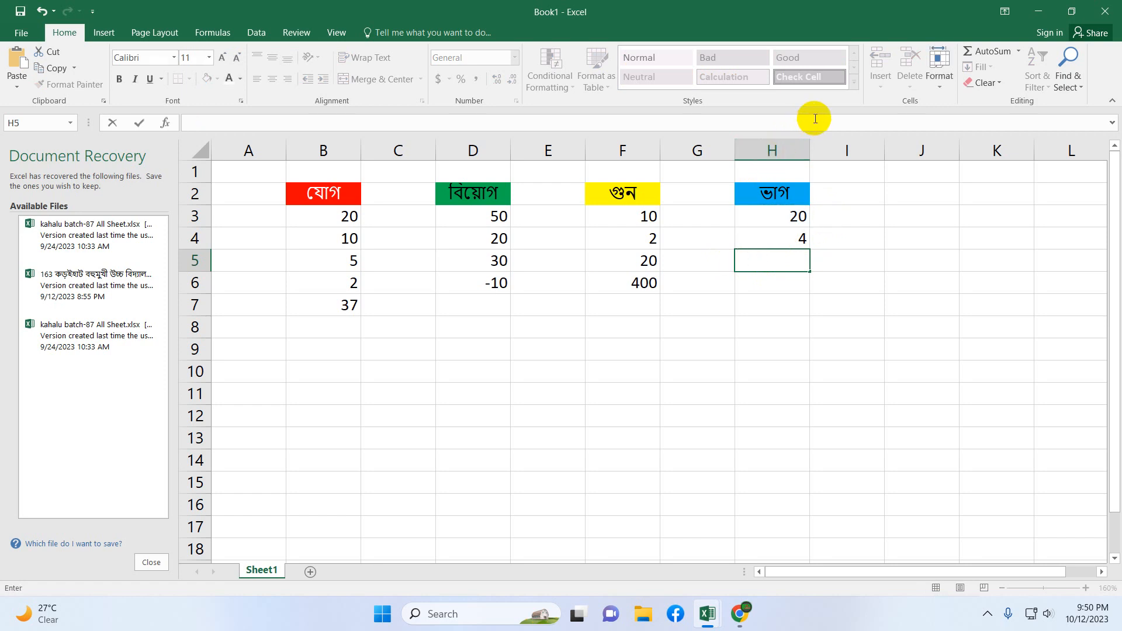
# Enter the formula =h3/h4 in cell H5 to divide the first ভাগ number by the second.
pyautogui.write('=h3')
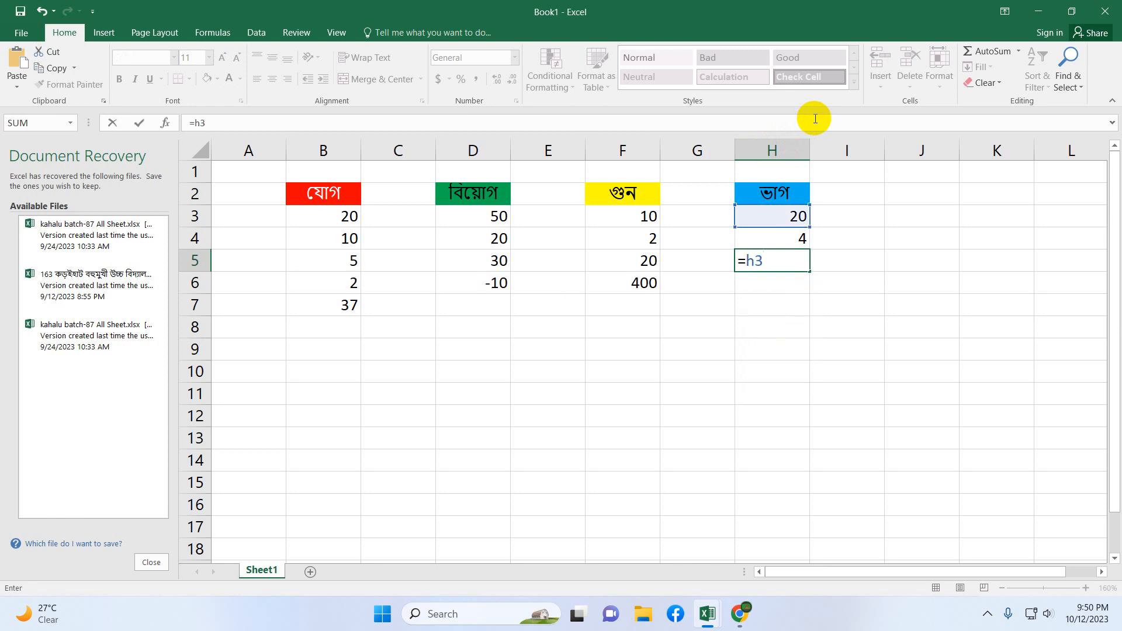
pyautogui.write('/')
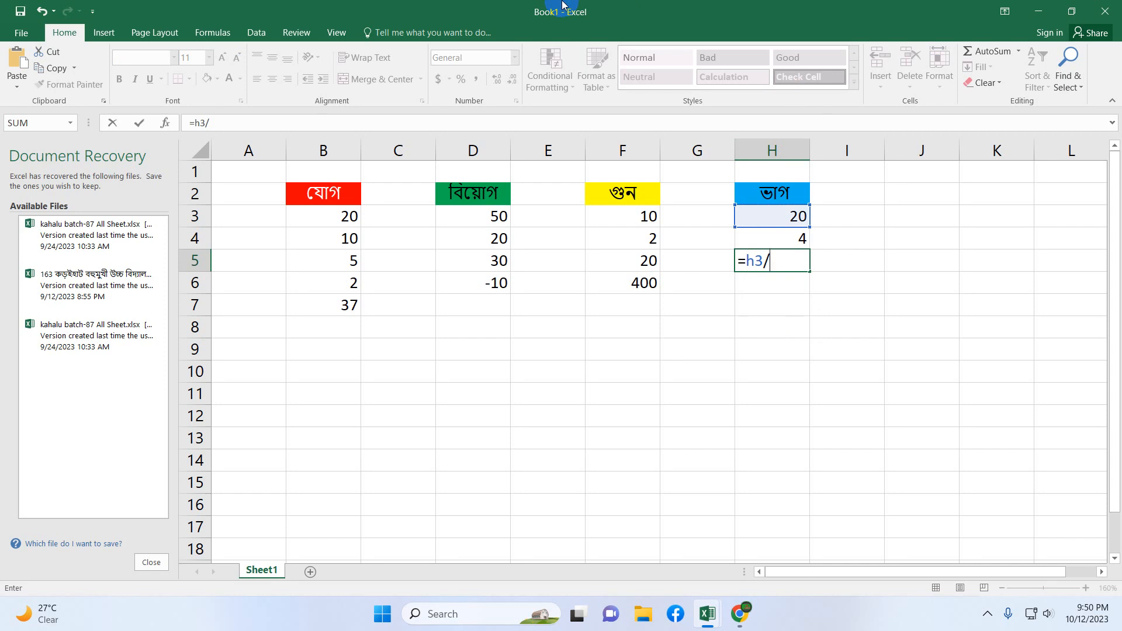
pyautogui.write('h')
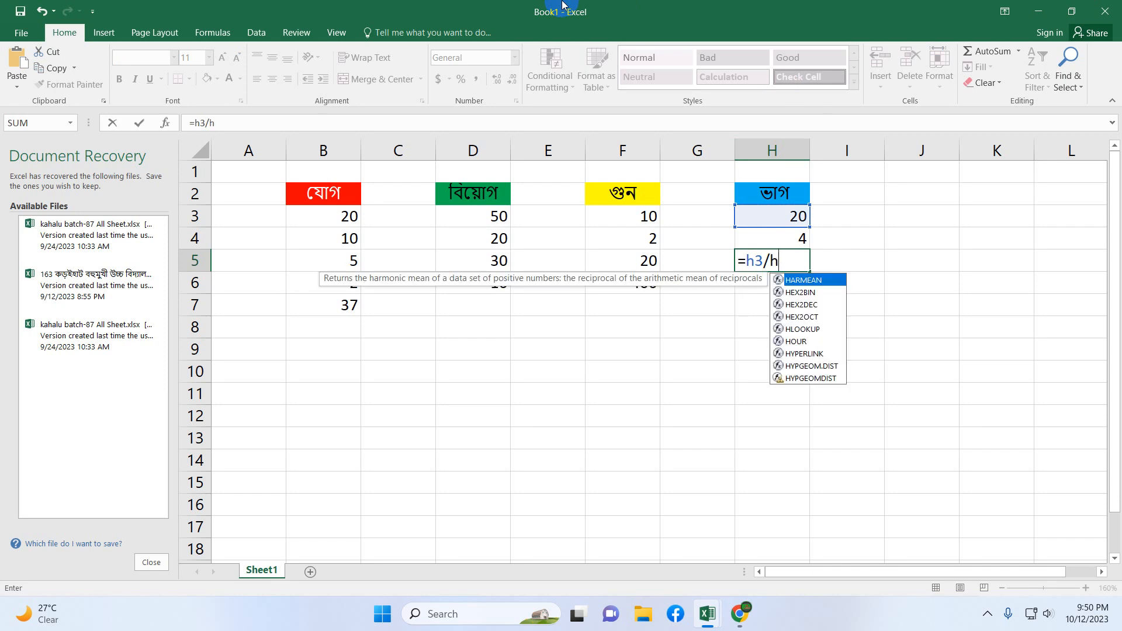
pyautogui.write('4')
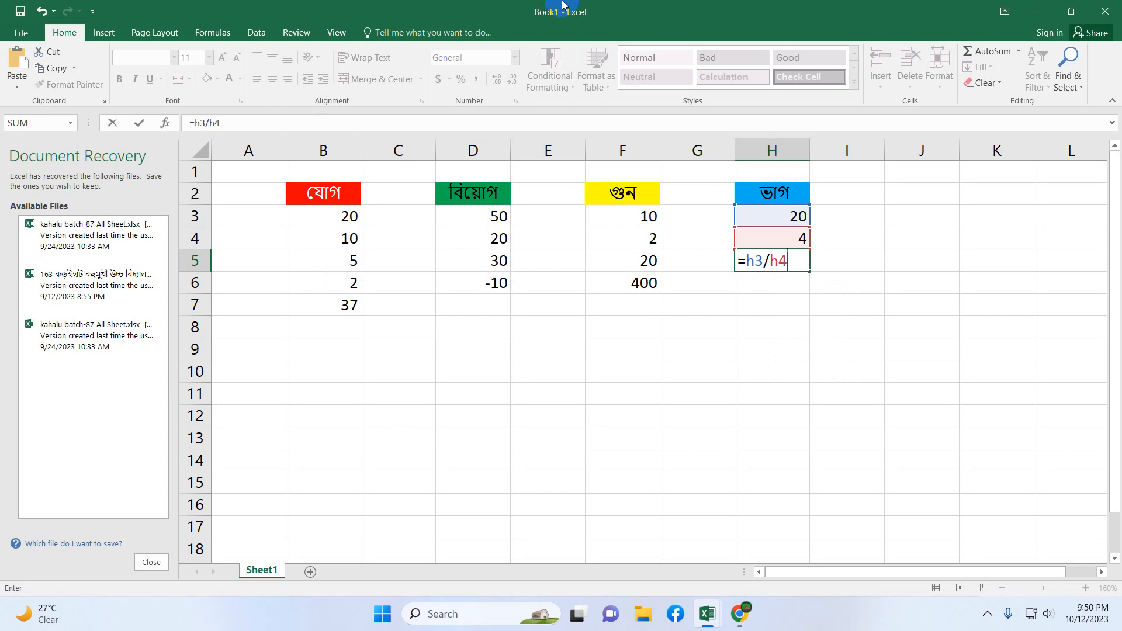
pyautogui.press('Return')
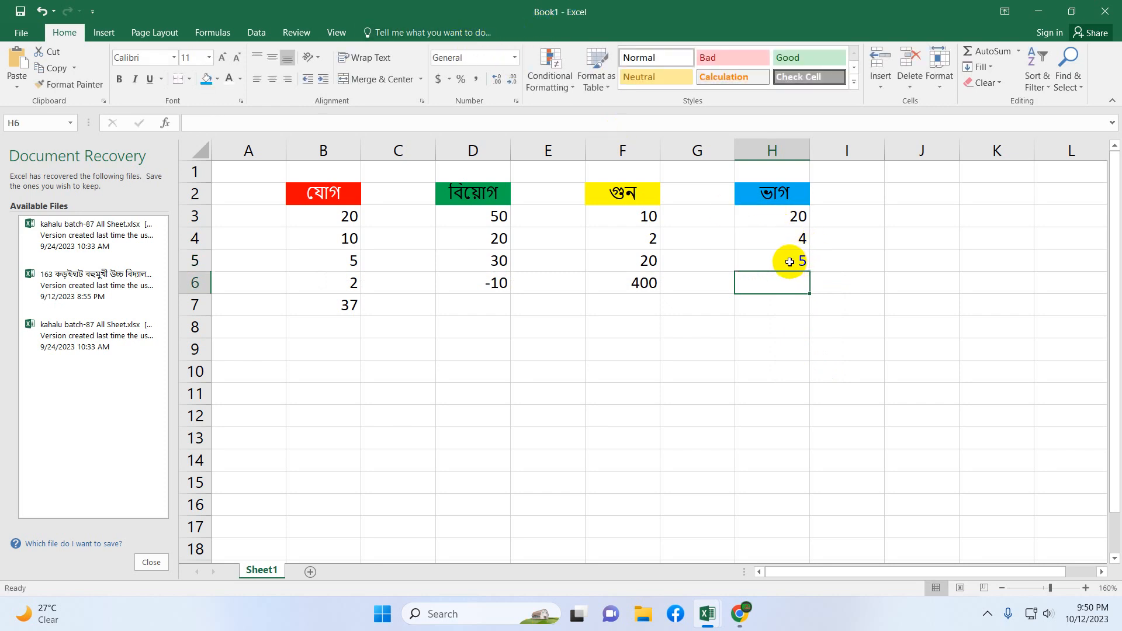
# Undo the division formula entry in cell H5 and select the first ভাগ number in H3.
pyautogui.hotkey('ctrl', 'z')
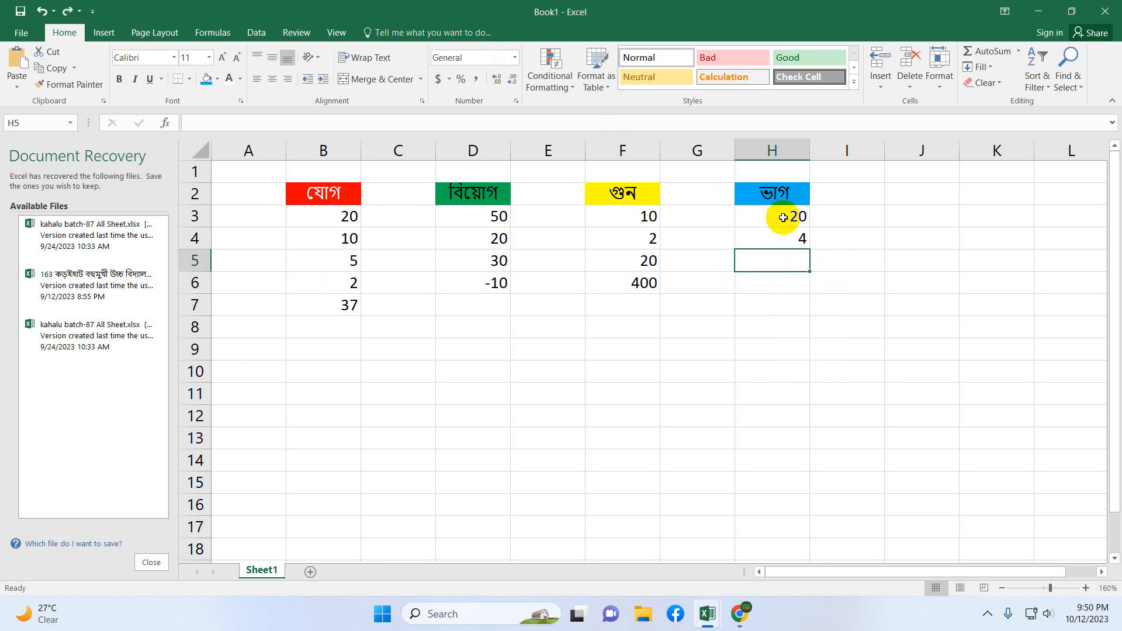
pyautogui.click(783, 218)
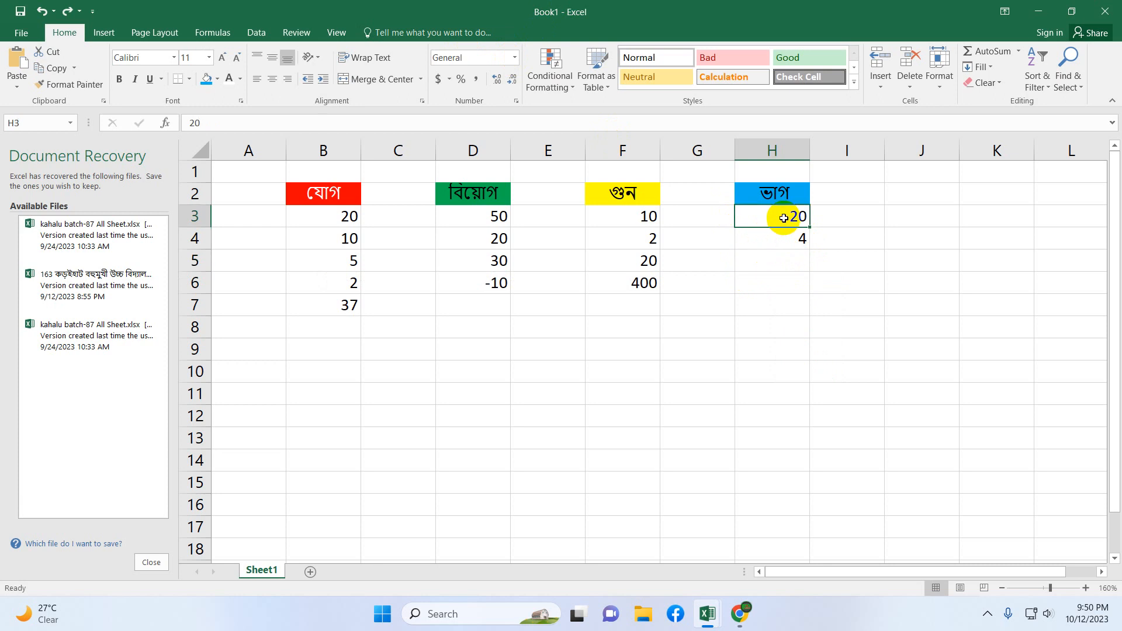
# Enter the formula =H3/H4 in cell H5 under the ভাগ heading.
pyautogui.click(765, 263)
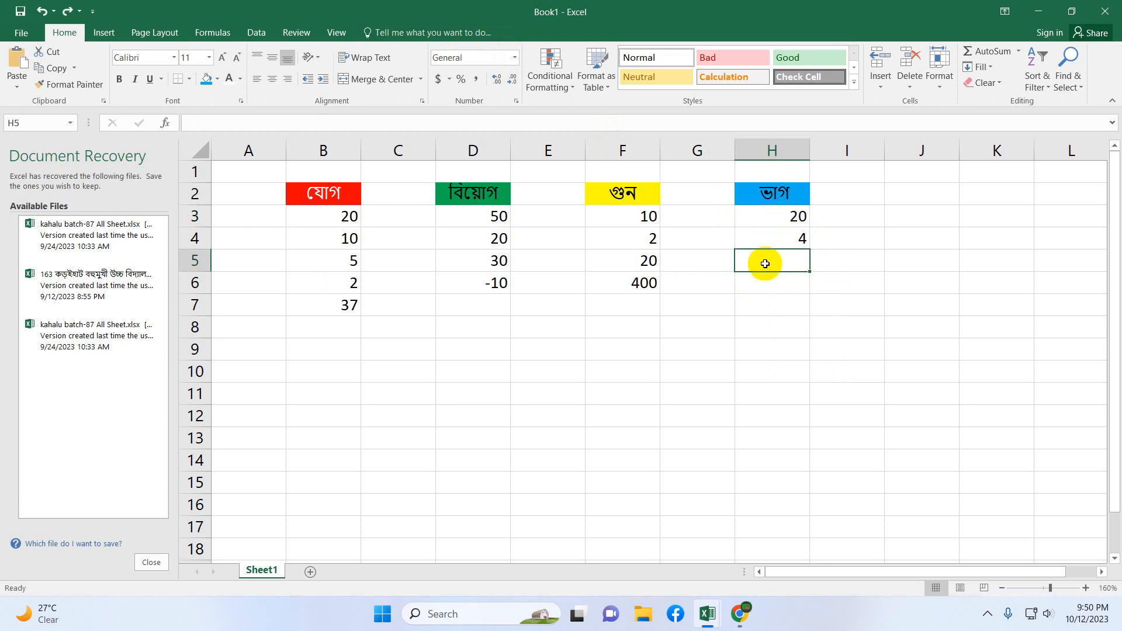
pyautogui.write('=')
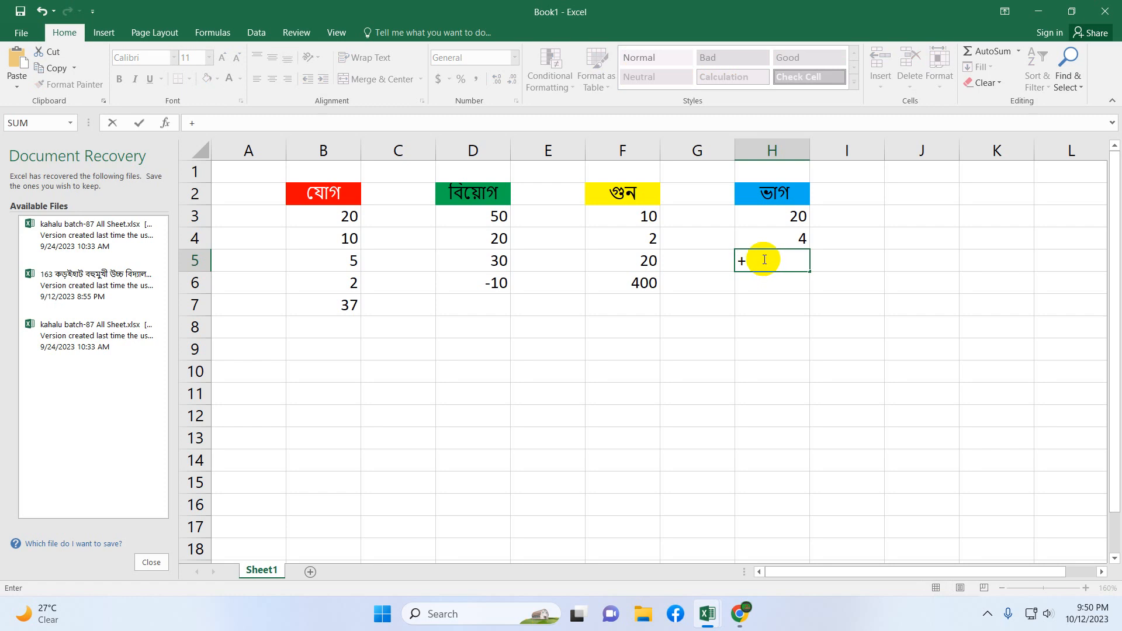
pyautogui.press('BackSpace')
pyautogui.write('=')
pyautogui.click(797, 221)
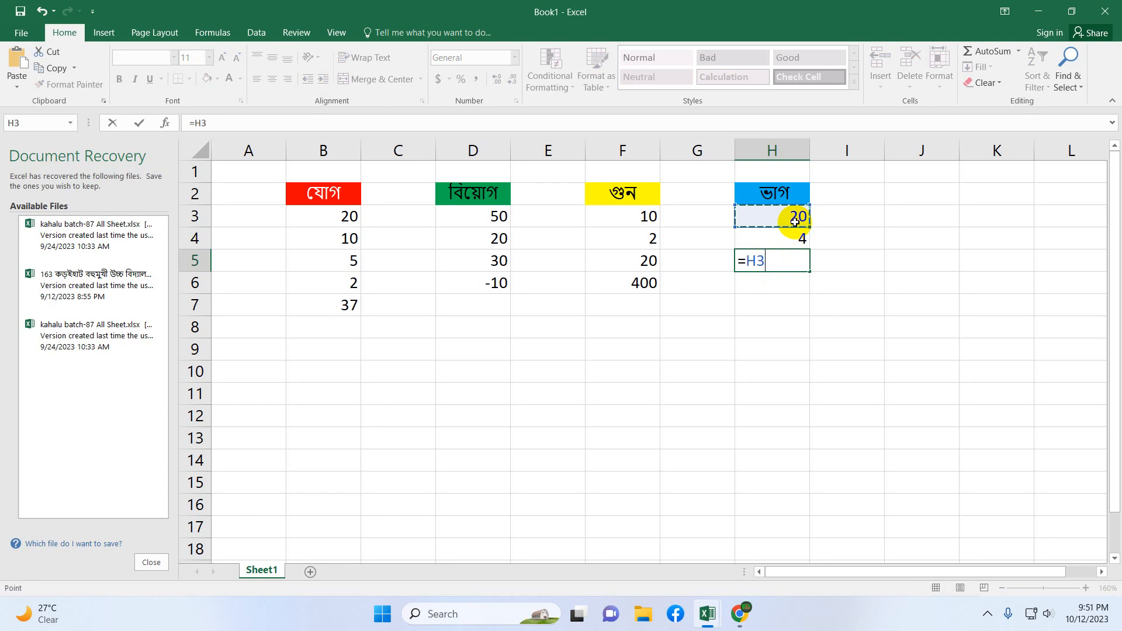
pyautogui.write('/')
pyautogui.click(791, 245)
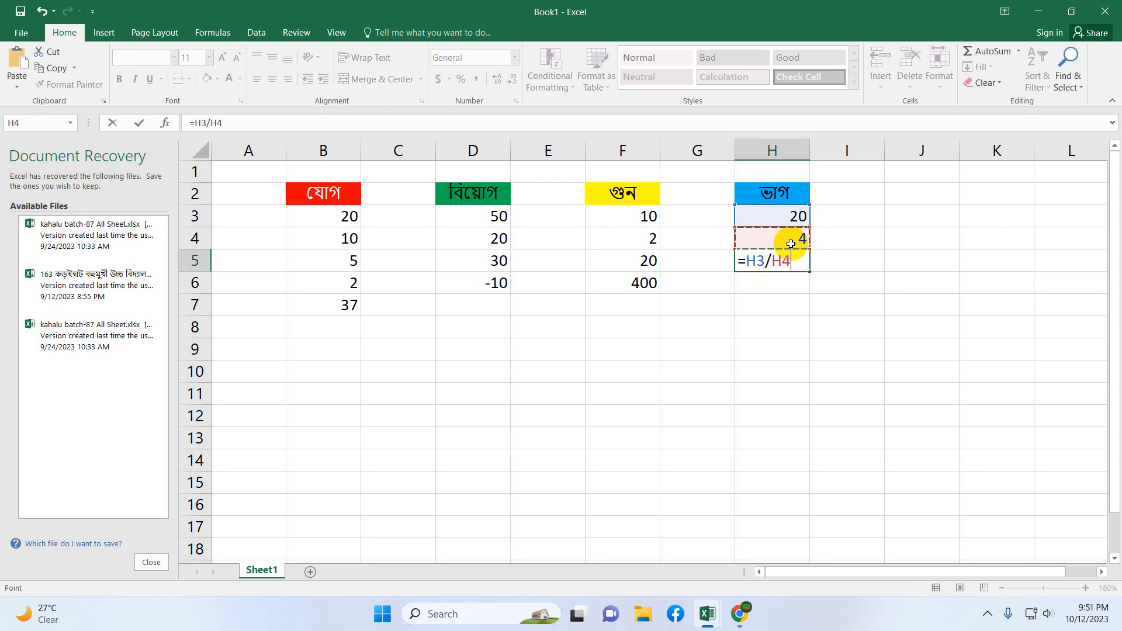
pyautogui.press('Return')
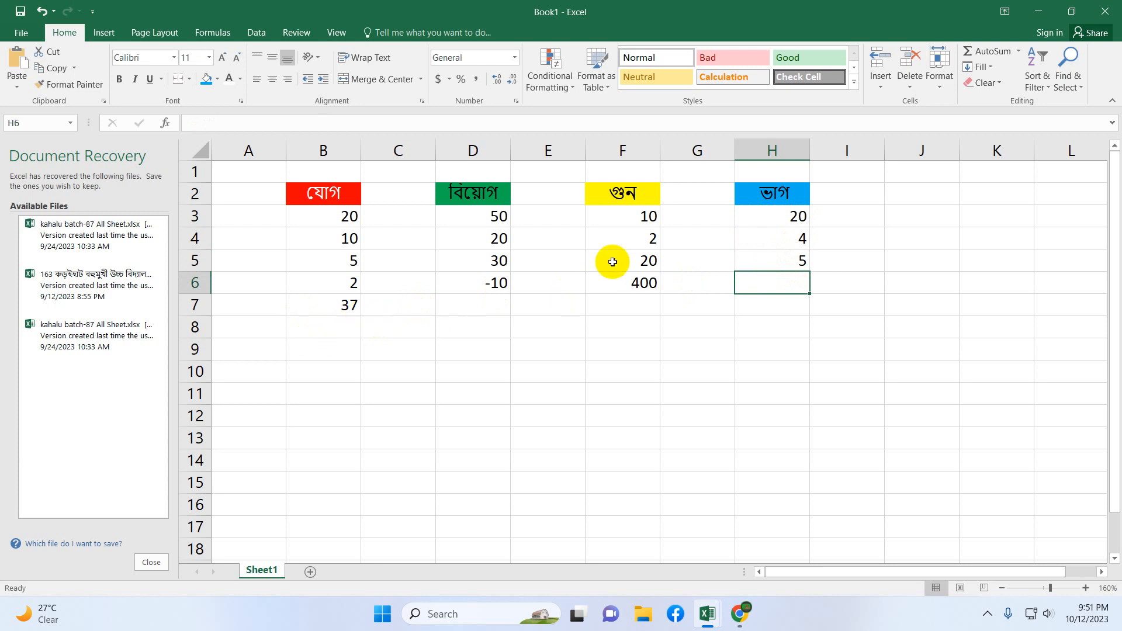
# Try to enter the formula =F3*F4*F5*F6* in cell F7 under the গুন heading.
pyautogui.click(615, 220)
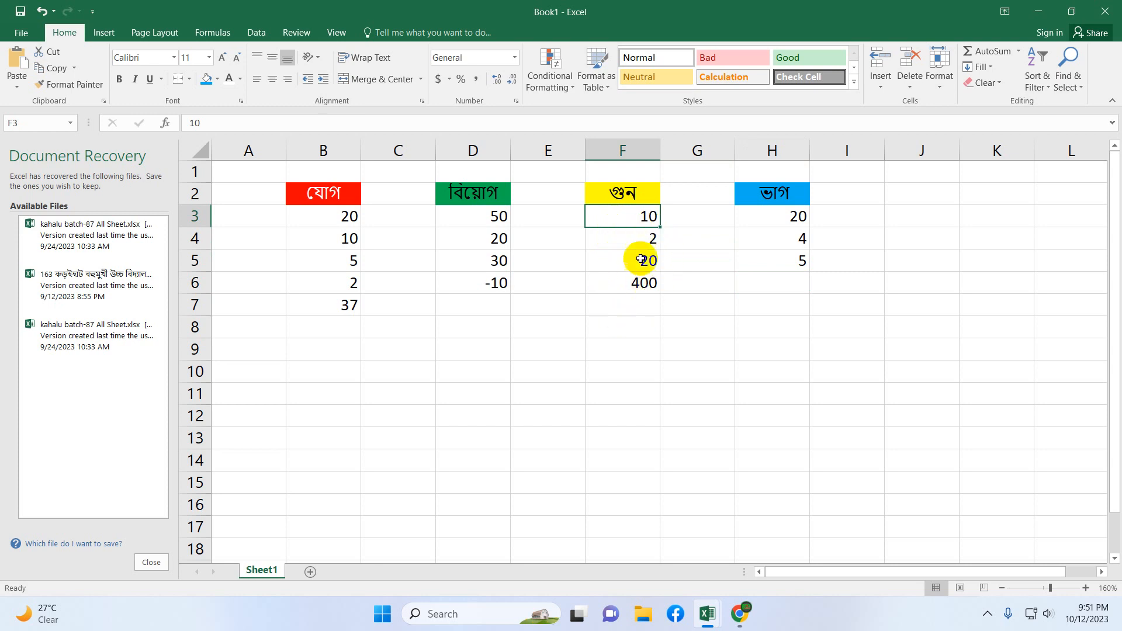
pyautogui.click(613, 306)
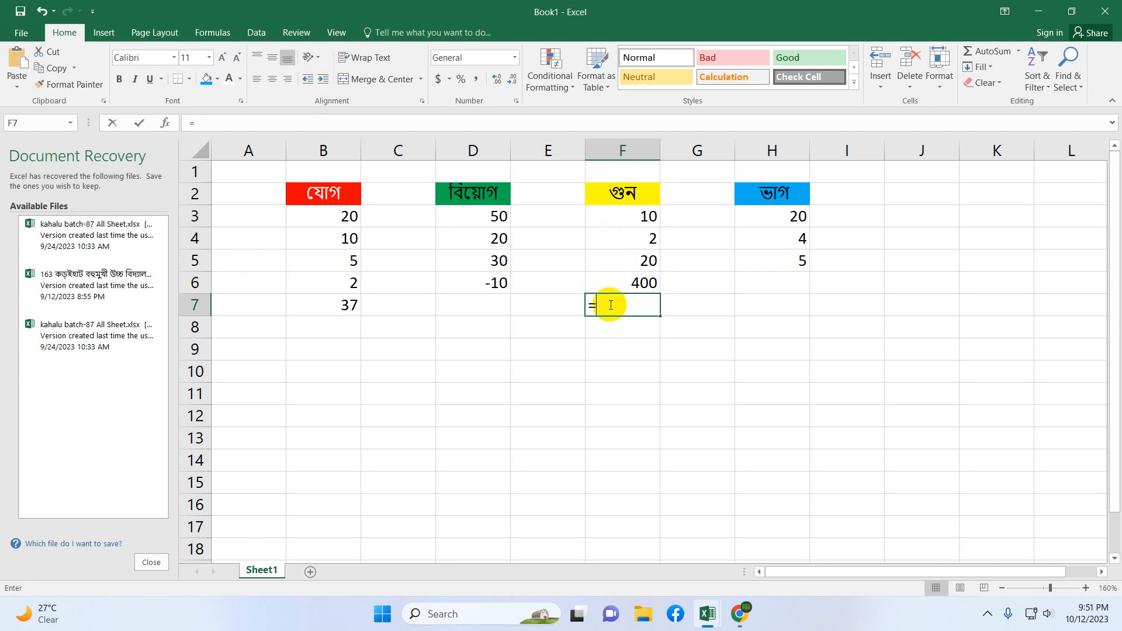
pyautogui.click(643, 218)
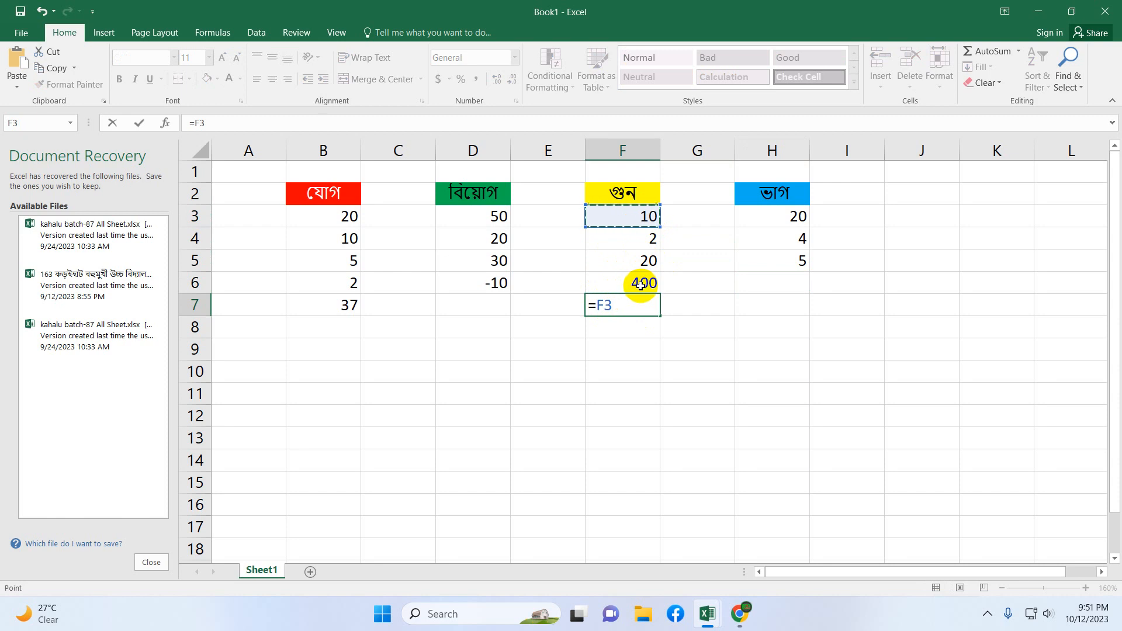
pyautogui.write('*')
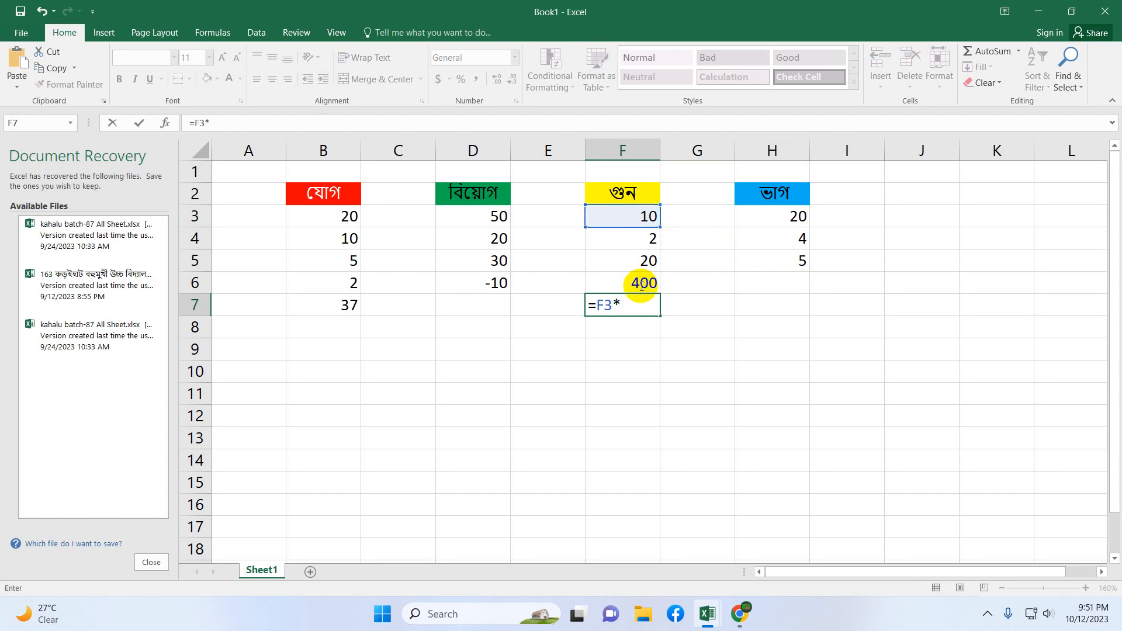
pyautogui.click(647, 238)
pyautogui.write('*')
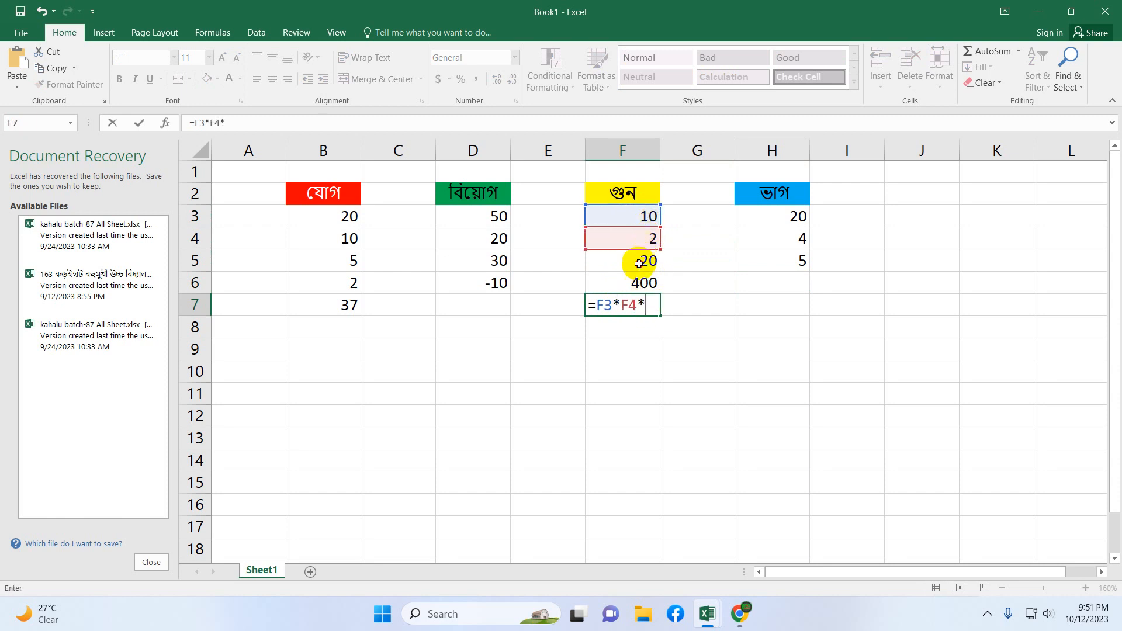
pyautogui.click(643, 261)
pyautogui.write('*')
pyautogui.click(637, 278)
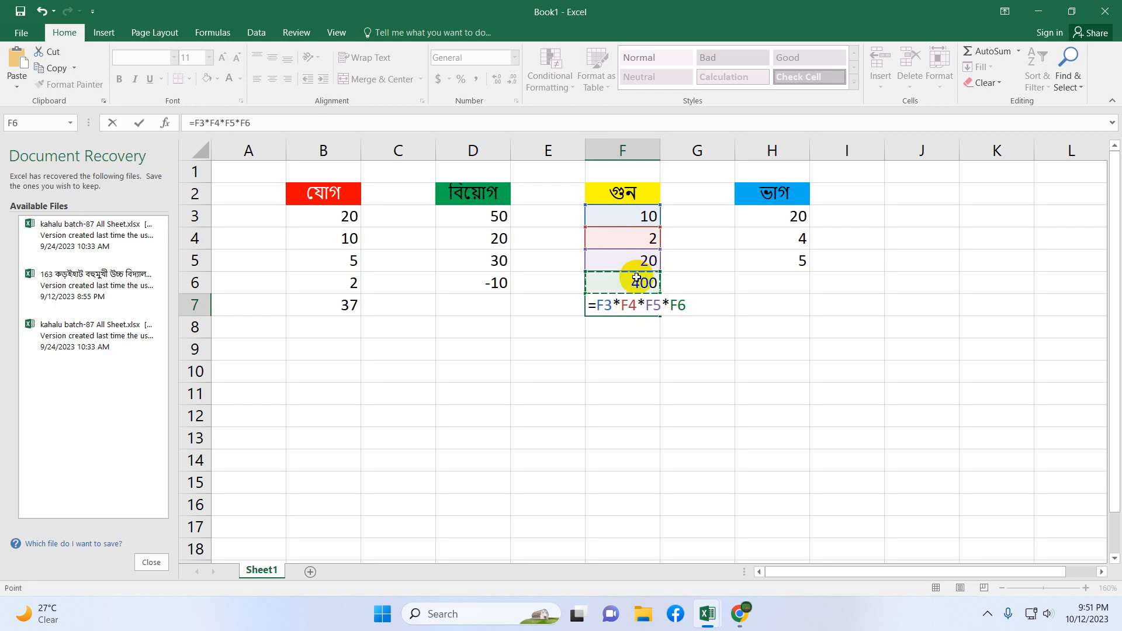
pyautogui.press('Return')
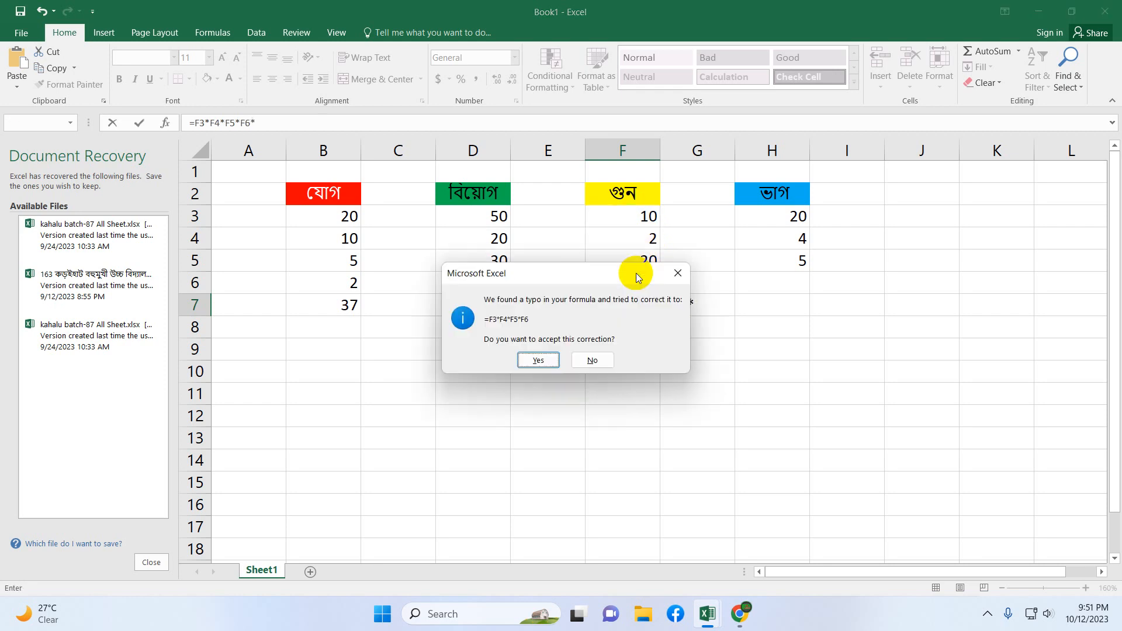
# Dismiss the formula warnings, remove the trailing asterisk and commit =F3*F4*F5*F6 in cell F7.
pyautogui.click(682, 276)
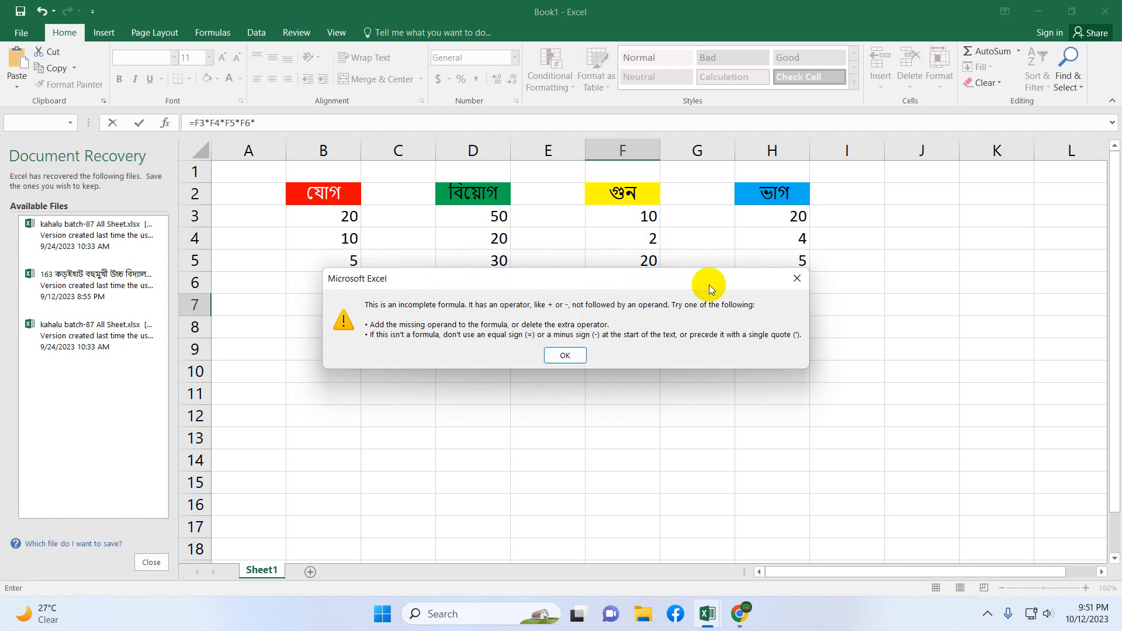
pyautogui.click(799, 281)
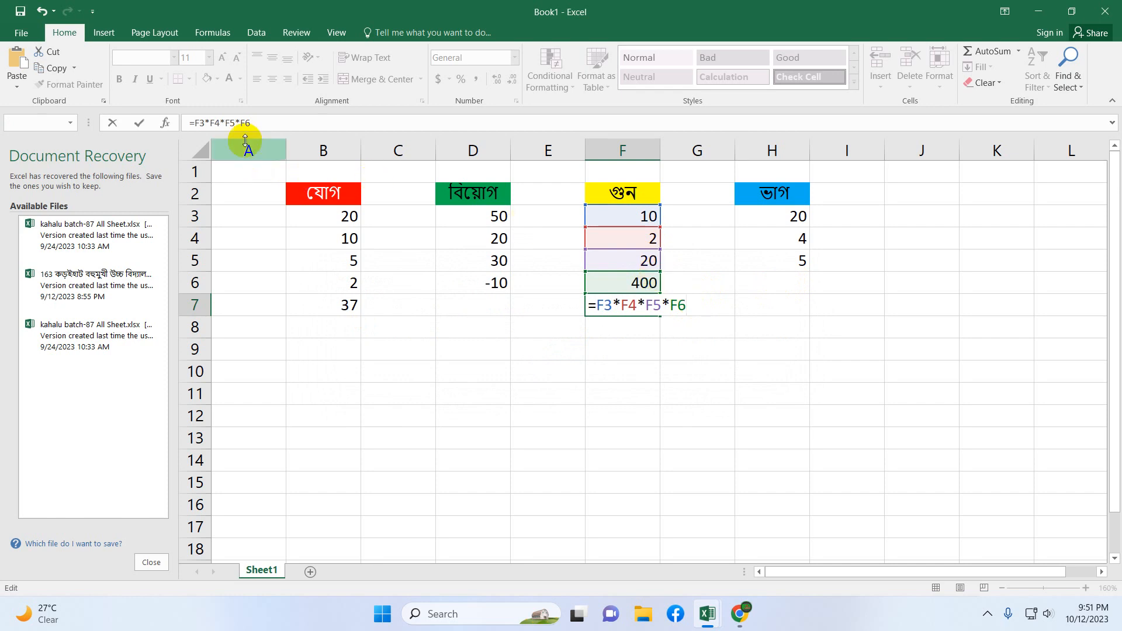
pyautogui.moveTo(192, 123); pyautogui.dragTo(272, 122)
pyautogui.click(272, 122)
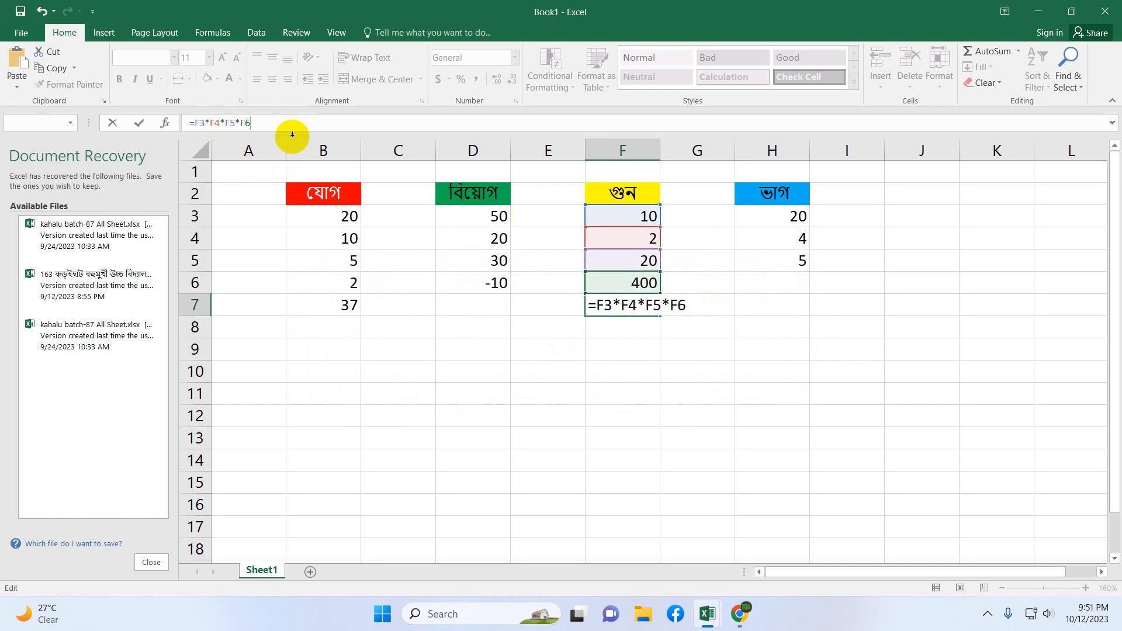
pyautogui.click(699, 310)
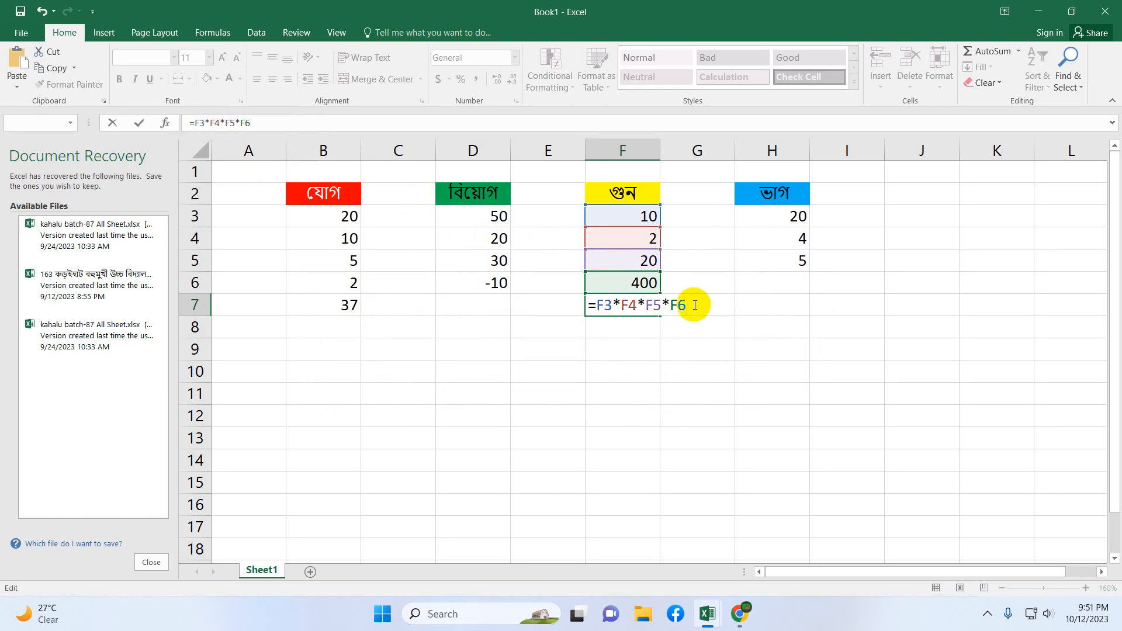
pyautogui.press('Return')
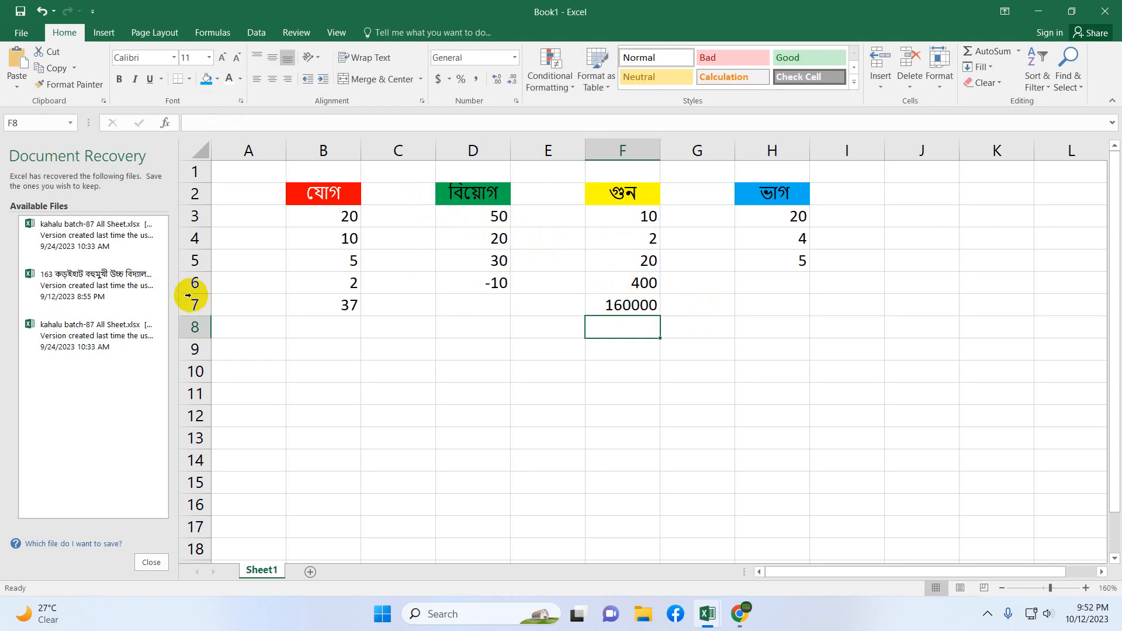
# Try filling the value 20 from cell B3 down to B9, and undo the fill.
pyautogui.click(333, 218)
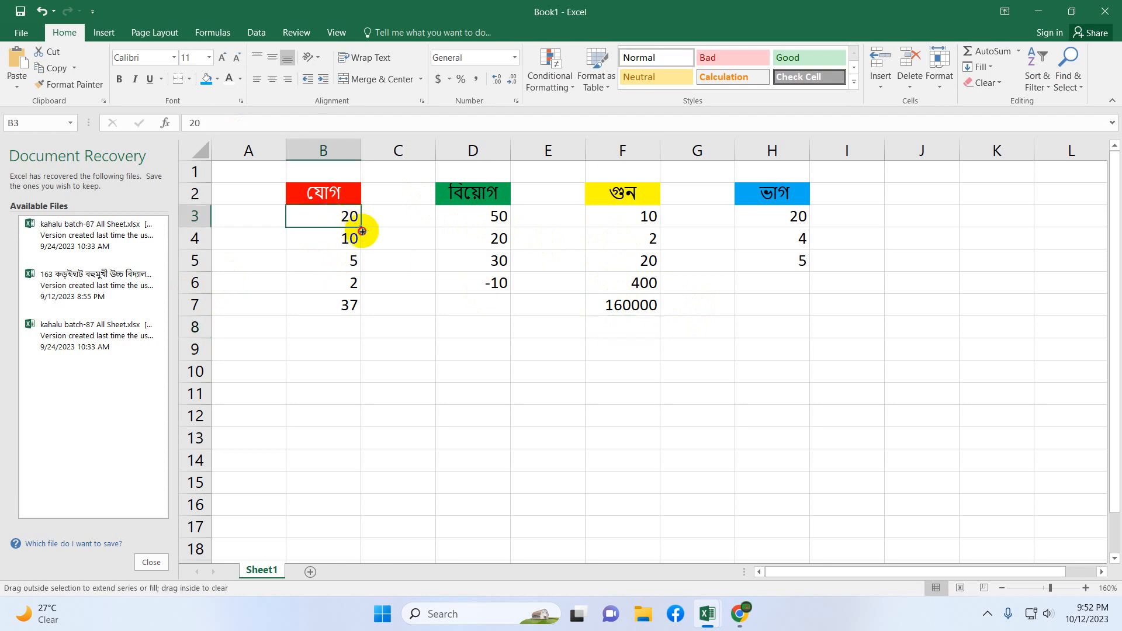
pyautogui.moveTo(362, 232); pyautogui.dragTo(345, 344)
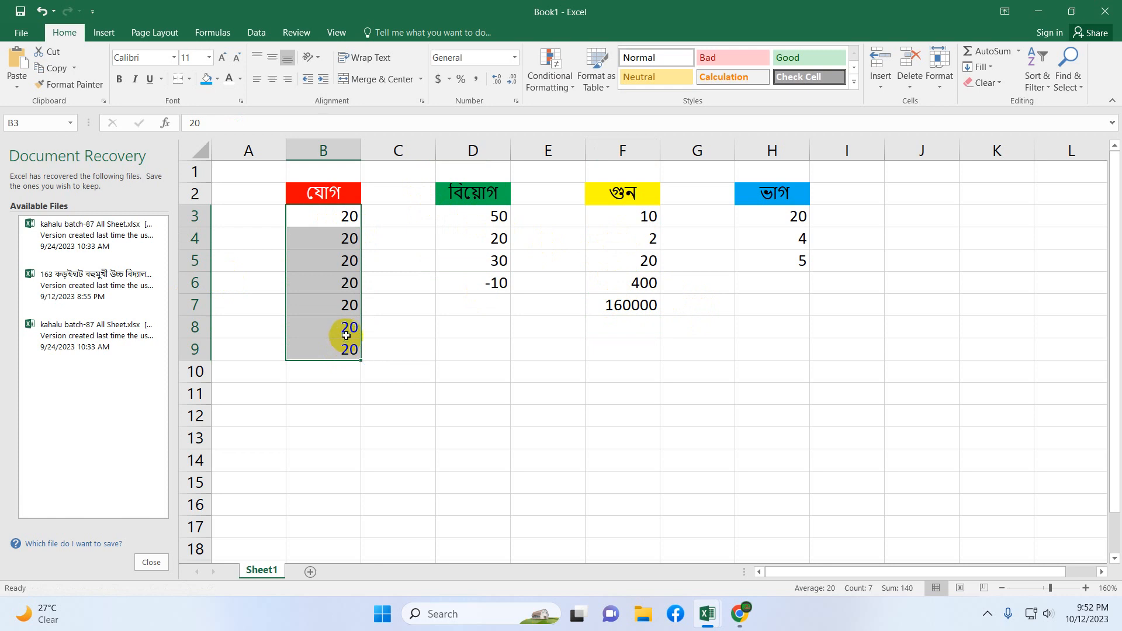
pyautogui.hotkey('ctrl', 'z')
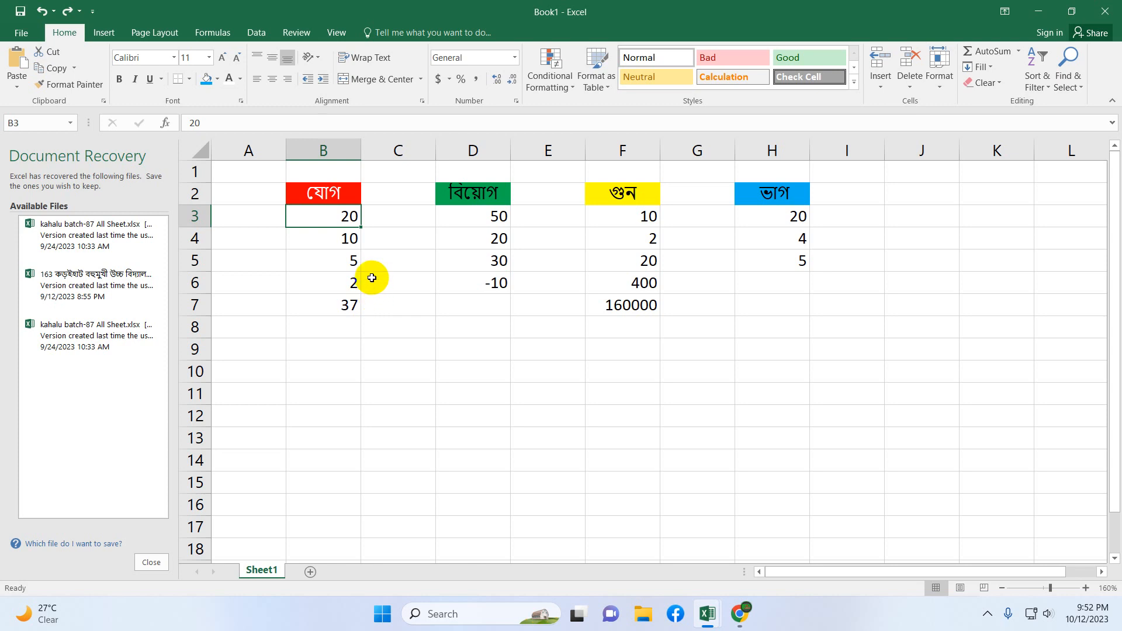
# Apply the standard dark red fill color to the empty cell C2 beside the যোগ heading.
pyautogui.click(355, 200)
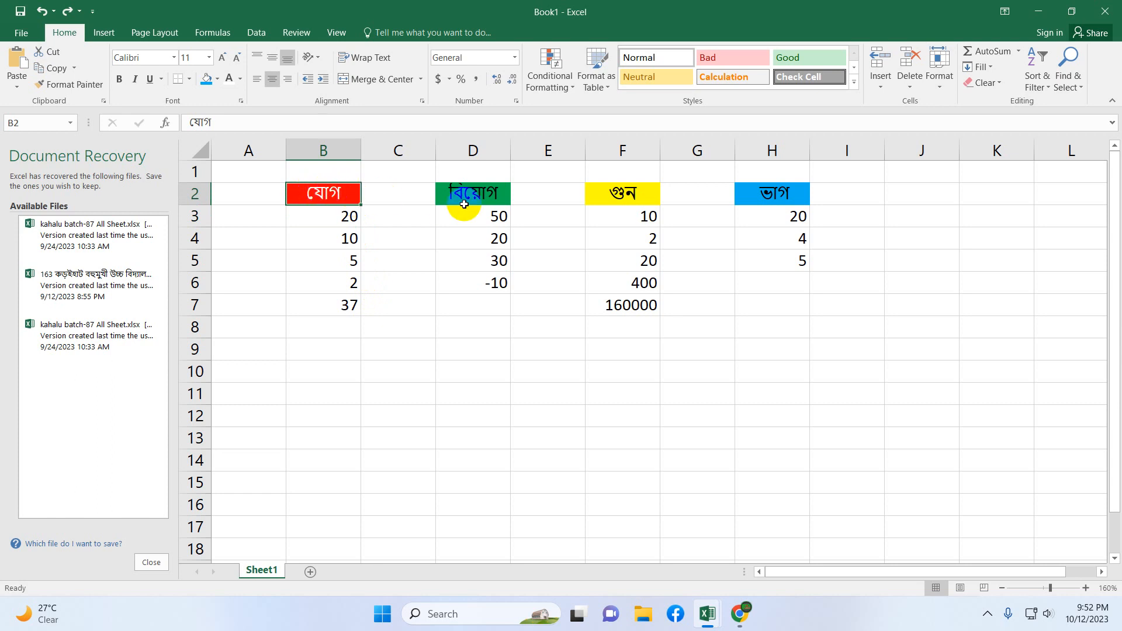
pyautogui.click(379, 192)
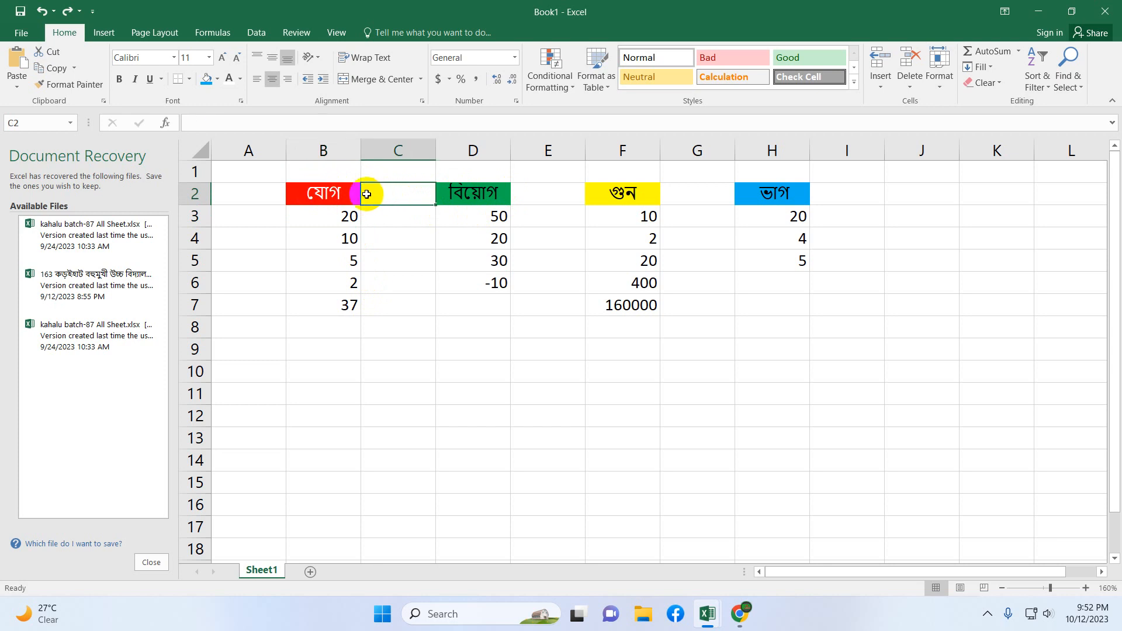
pyautogui.click(349, 193)
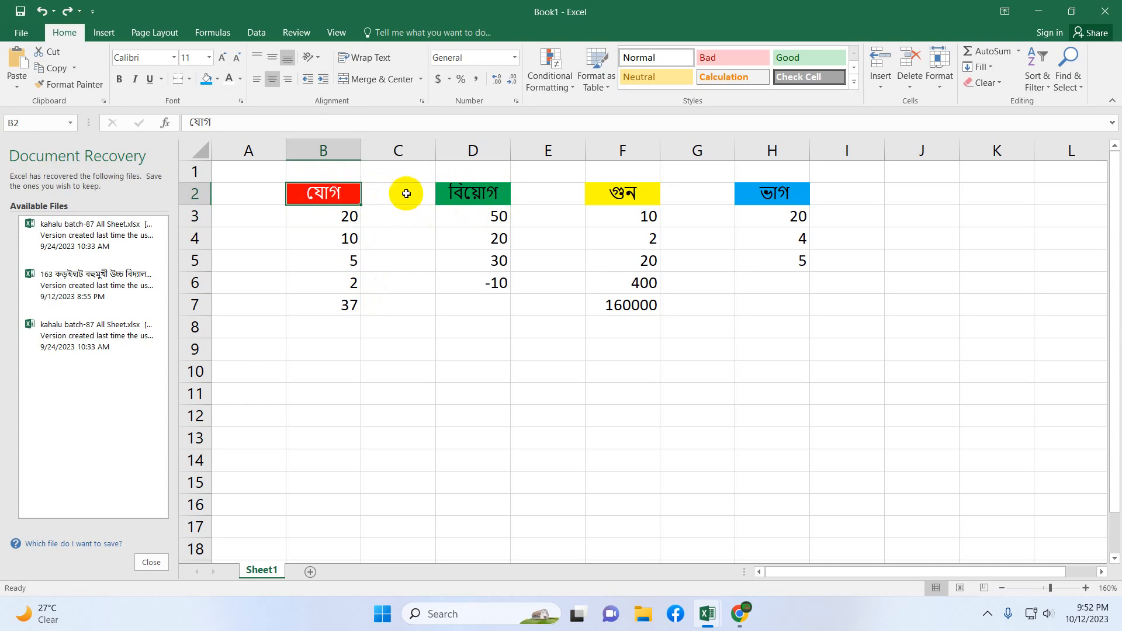
pyautogui.click(388, 193)
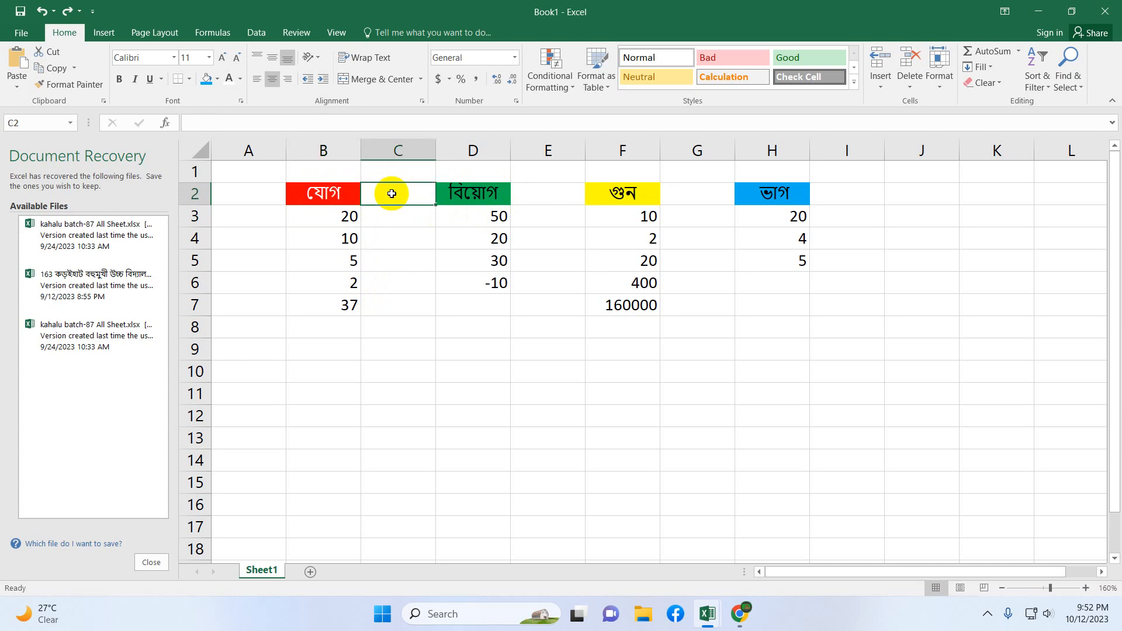
pyautogui.click(217, 82)
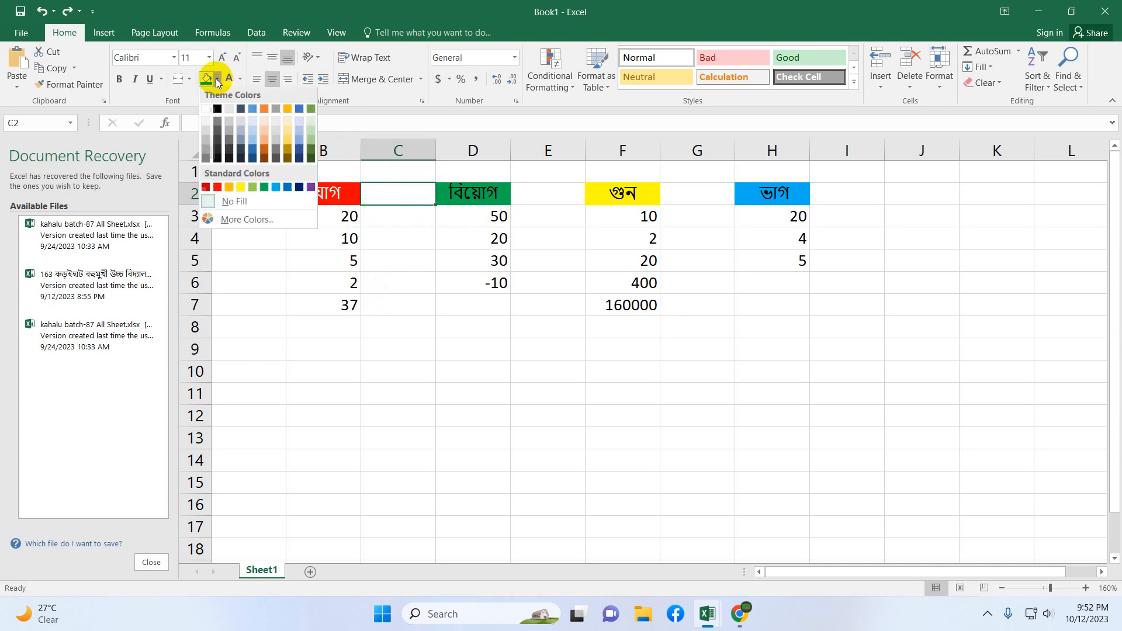
pyautogui.click(205, 189)
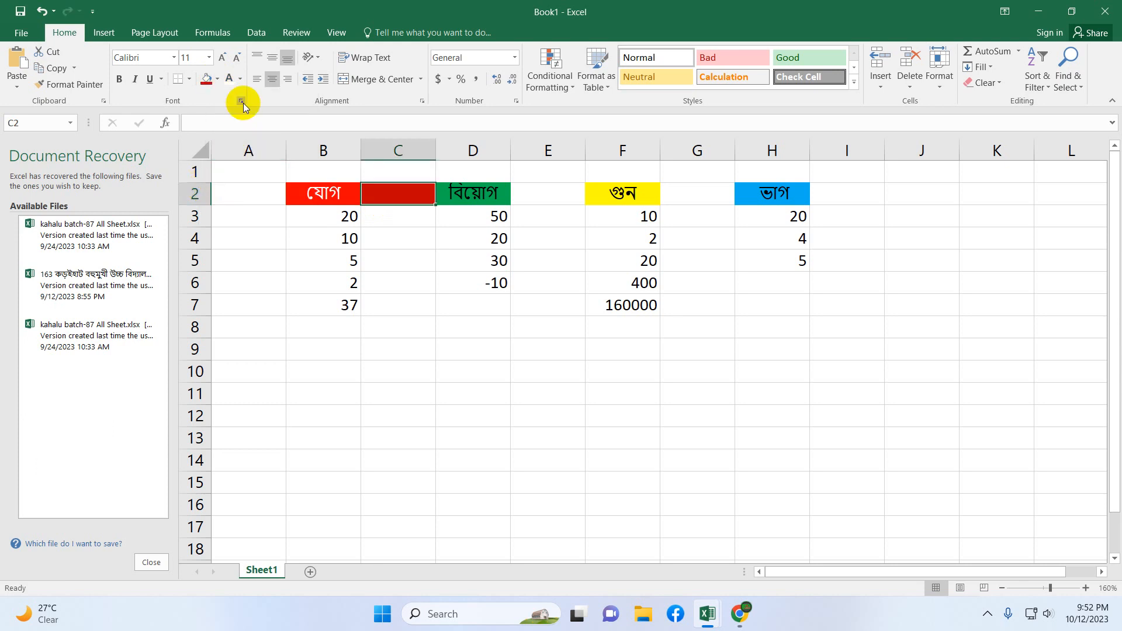
pyautogui.moveTo(317, 190); pyautogui.dragTo(410, 202)
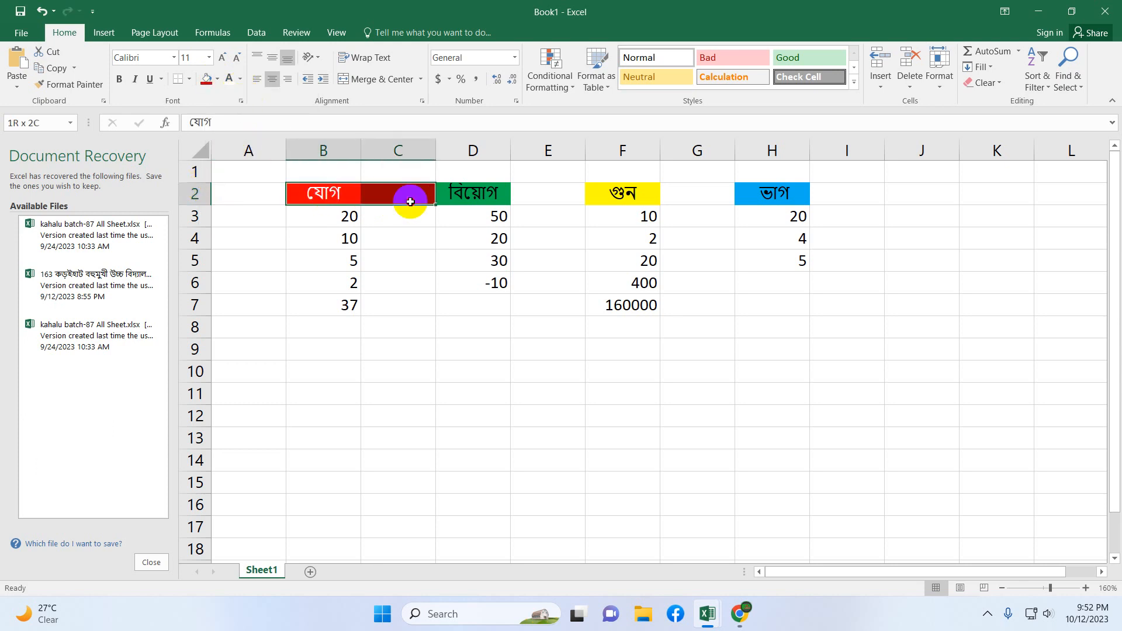
pyautogui.click(383, 193)
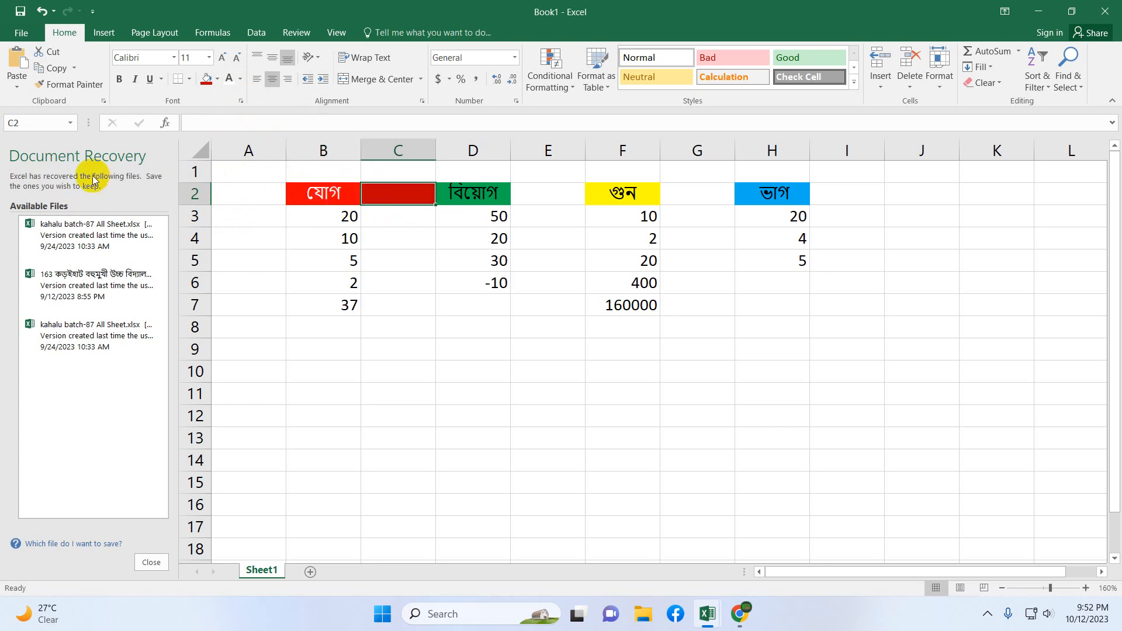
pyautogui.click(325, 193)
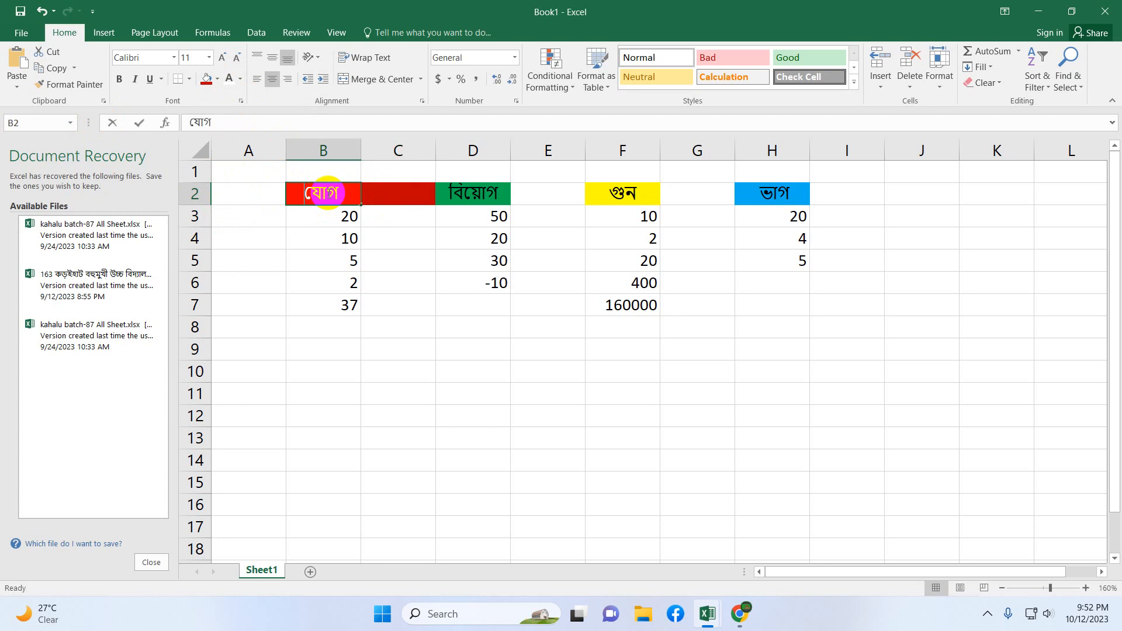
pyautogui.doubleClick(326, 193)
pyautogui.moveTo(300, 192); pyautogui.dragTo(354, 193)
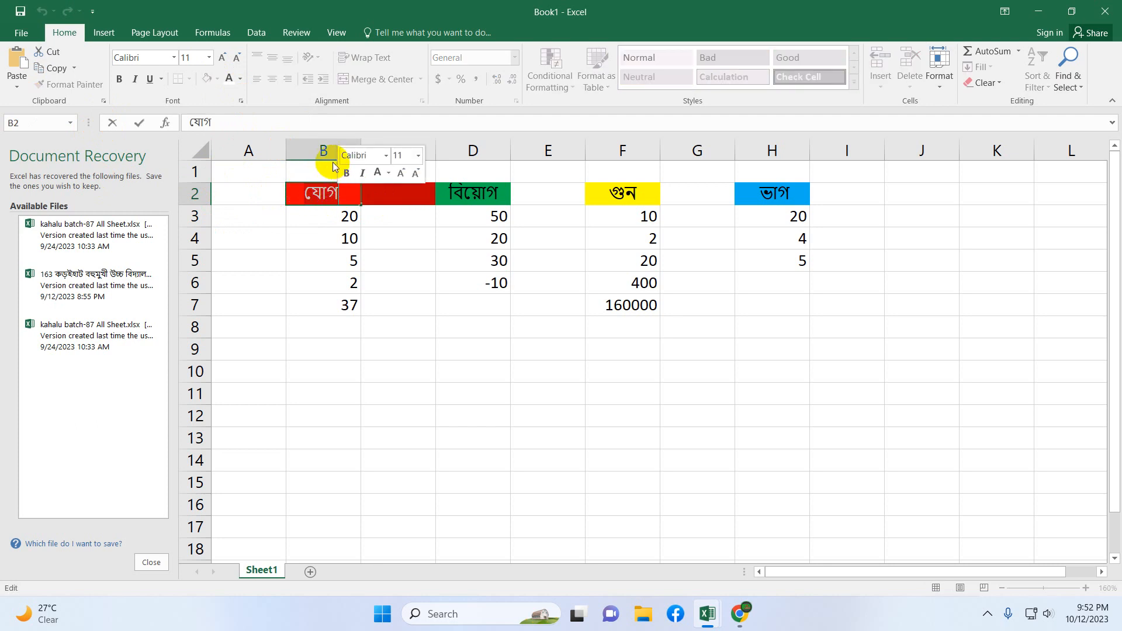
pyautogui.click(421, 143)
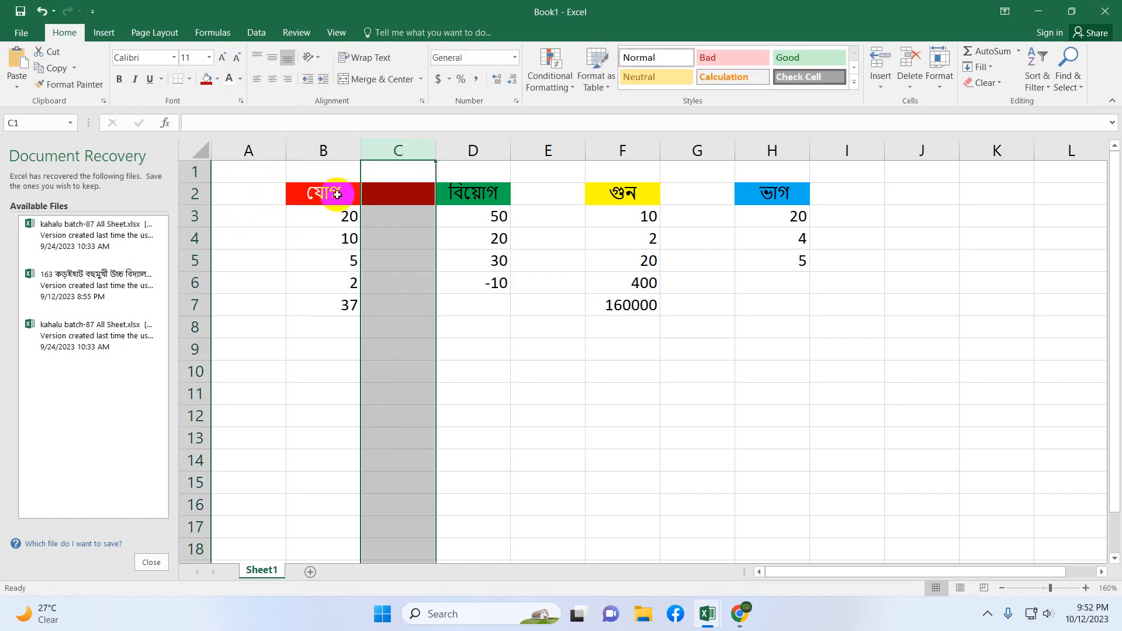
# Apply the standard yellow font color to the text of the যোগ heading in cell B2 and commit the cell.
pyautogui.doubleClick(339, 195)
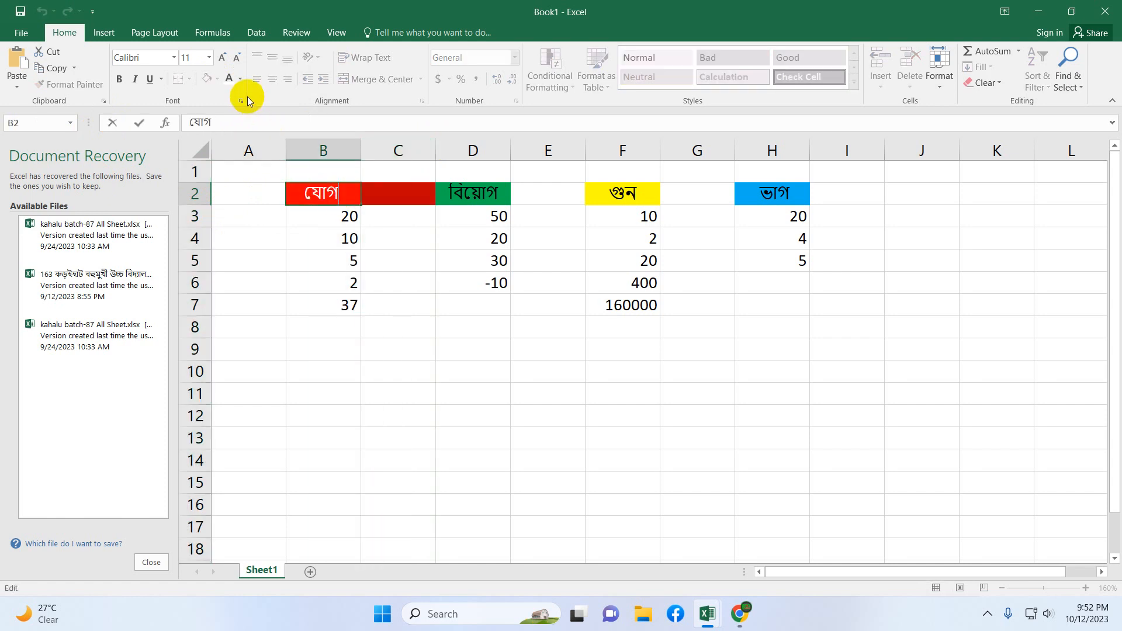
pyautogui.click(239, 79)
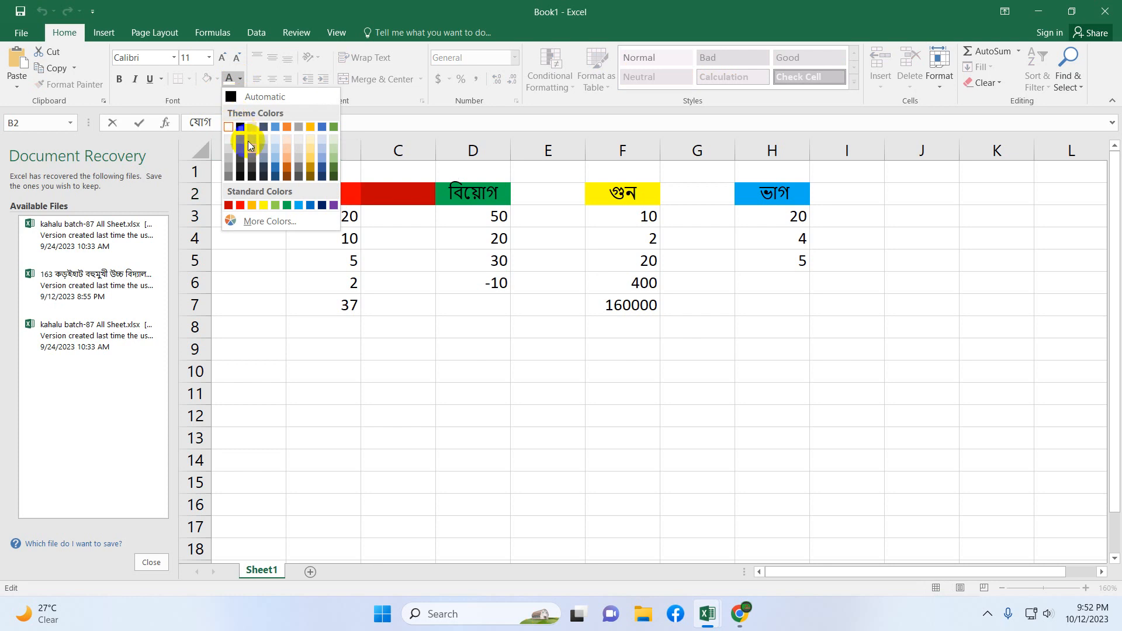
pyautogui.click(263, 205)
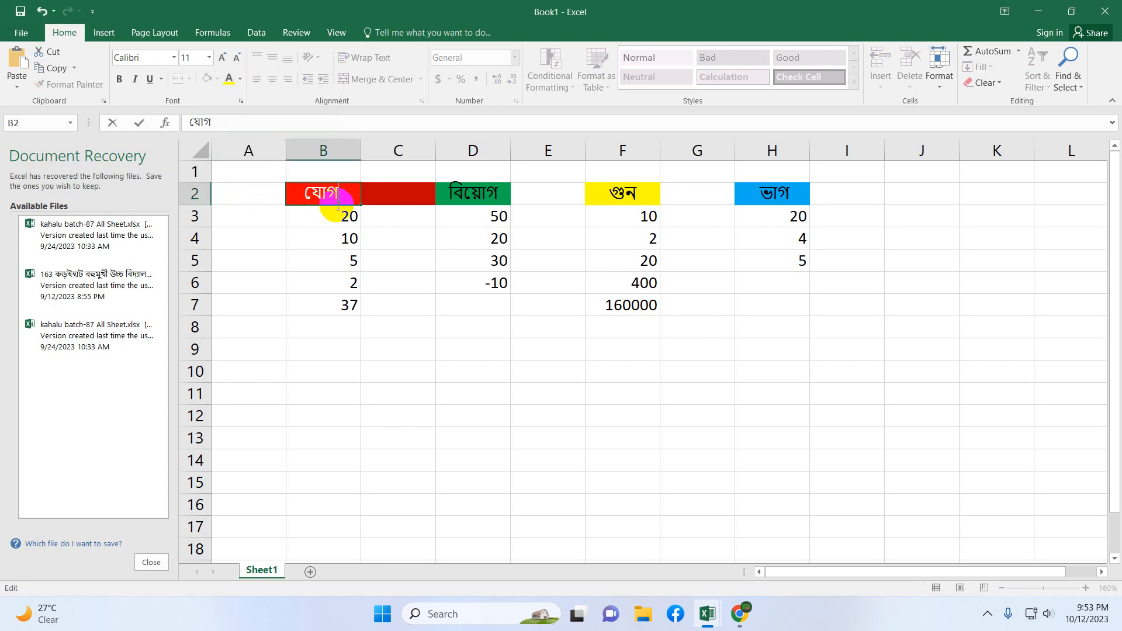
pyautogui.moveTo(306, 191); pyautogui.dragTo(353, 191)
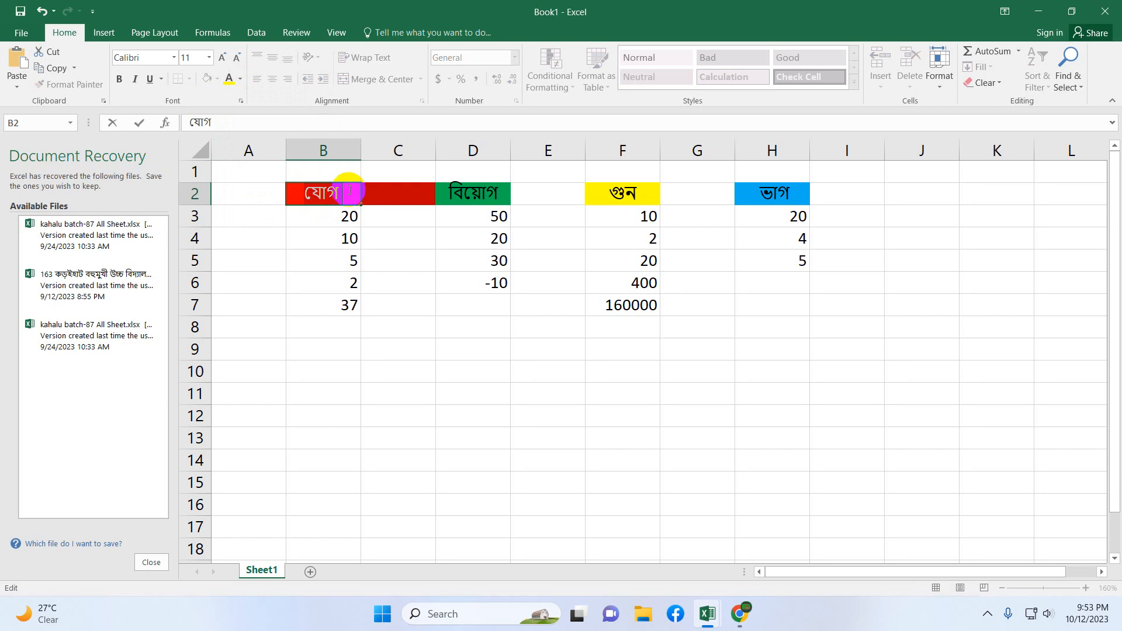
pyautogui.click(242, 83)
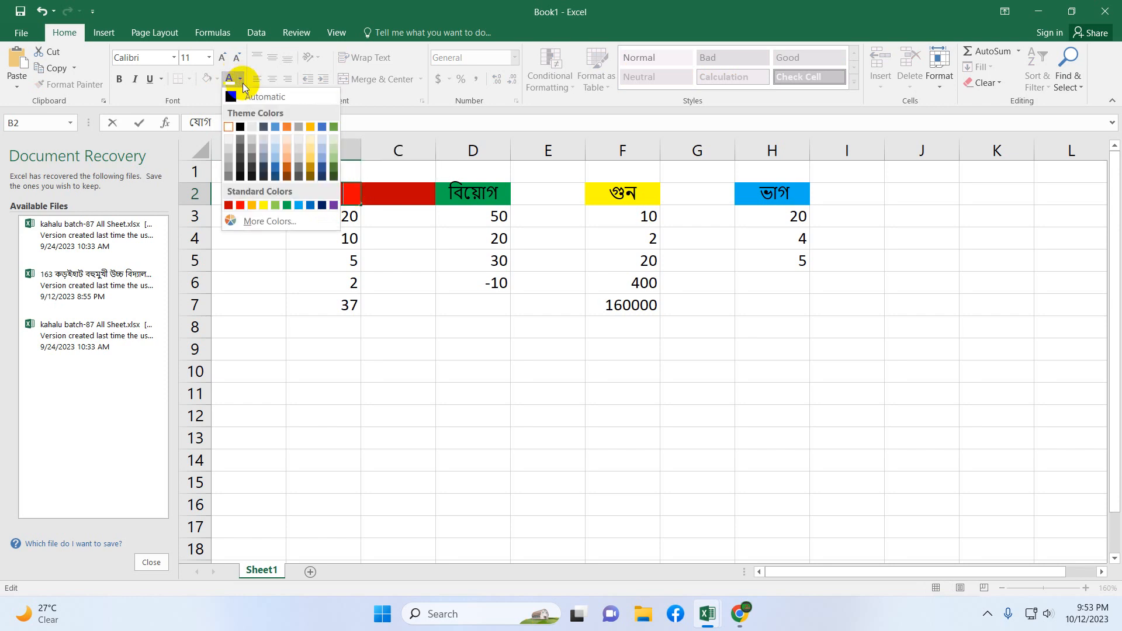
pyautogui.click(264, 205)
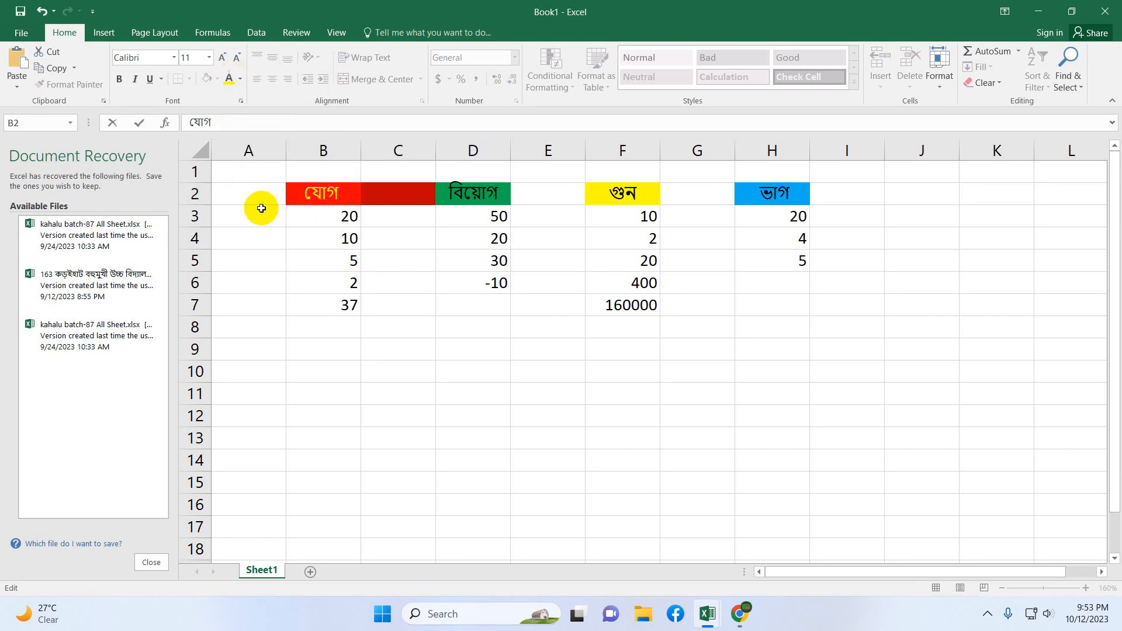
pyautogui.click(373, 216)
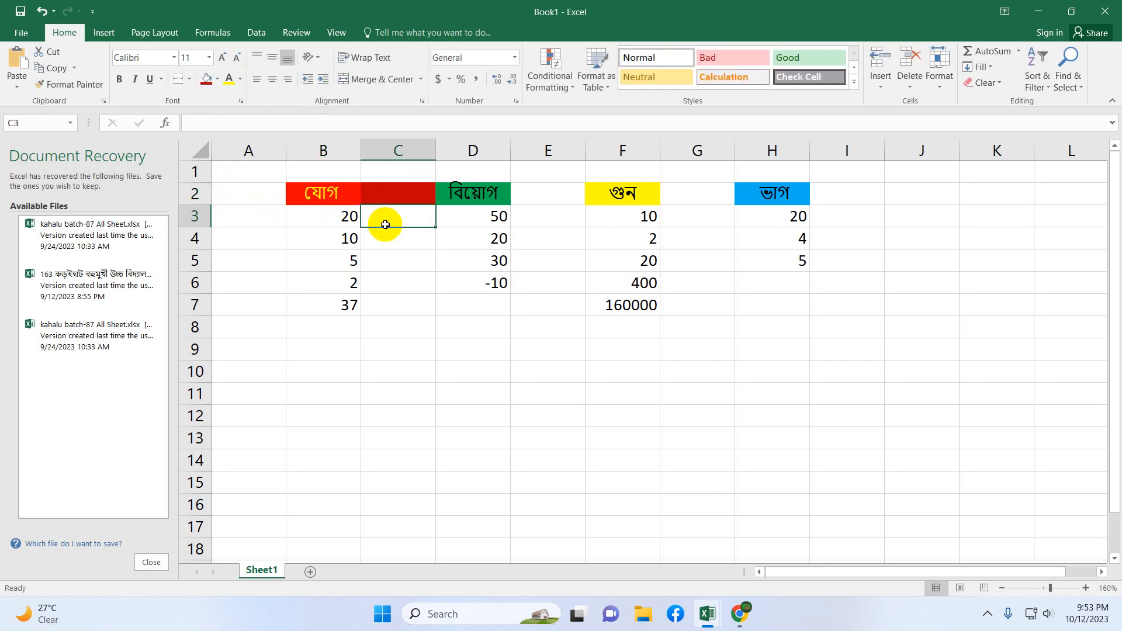
pyautogui.click(372, 189)
pyautogui.doubleClick(372, 189)
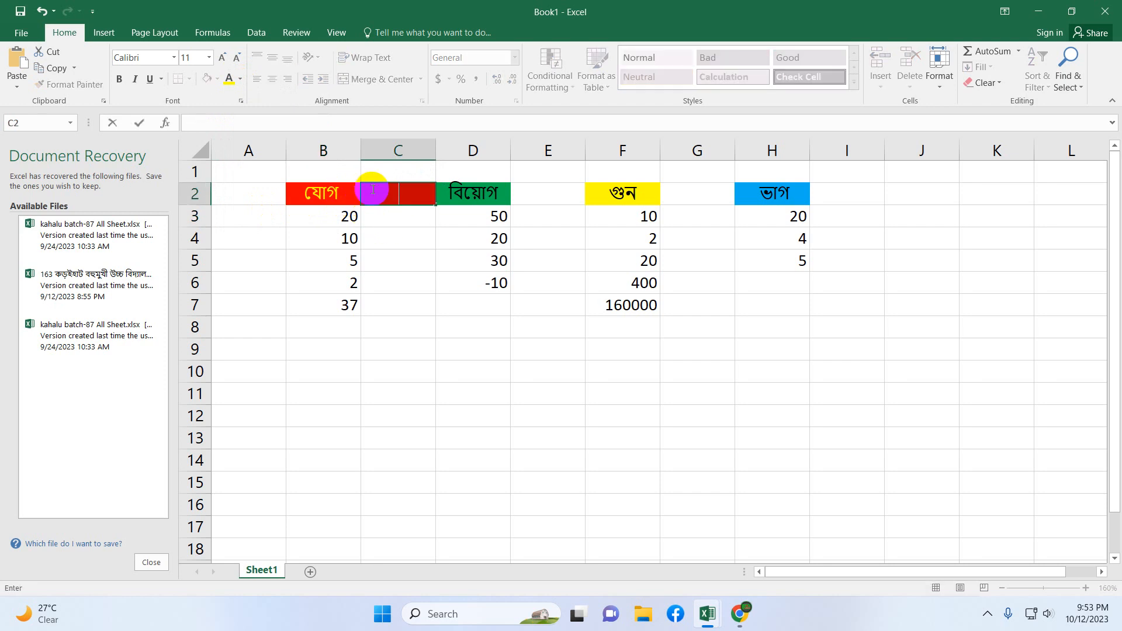
pyautogui.click(386, 234)
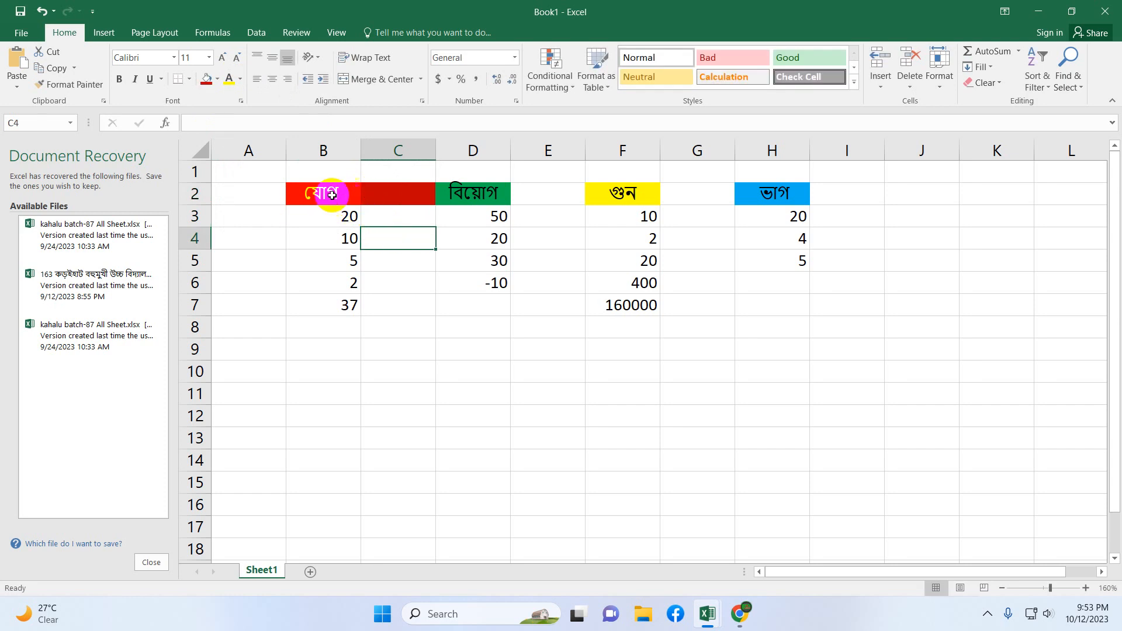
pyautogui.click(295, 188)
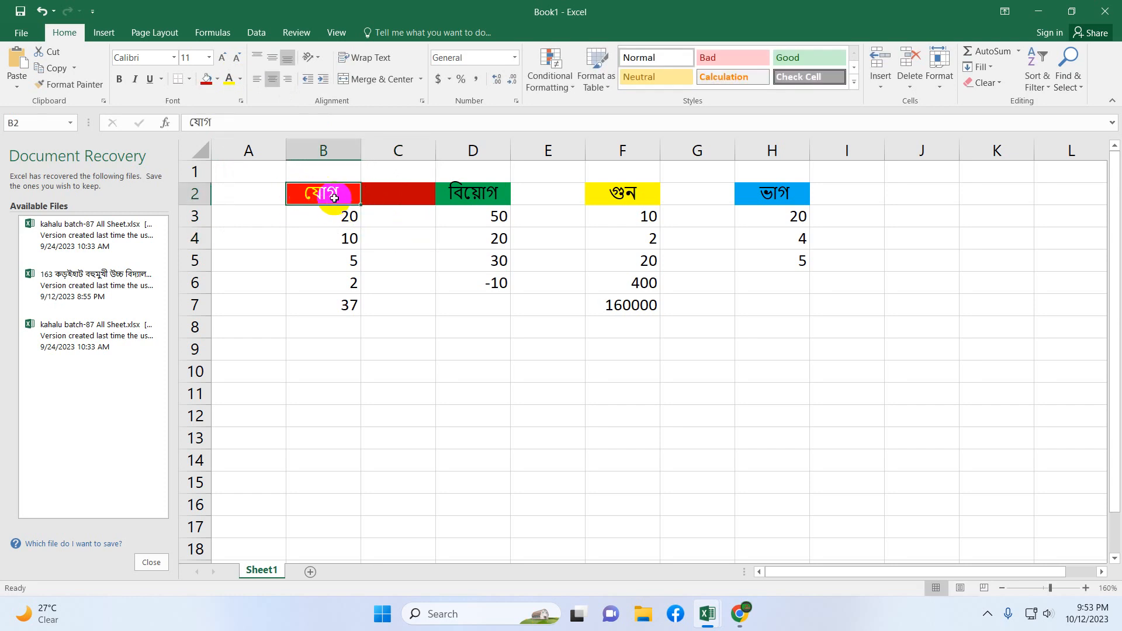